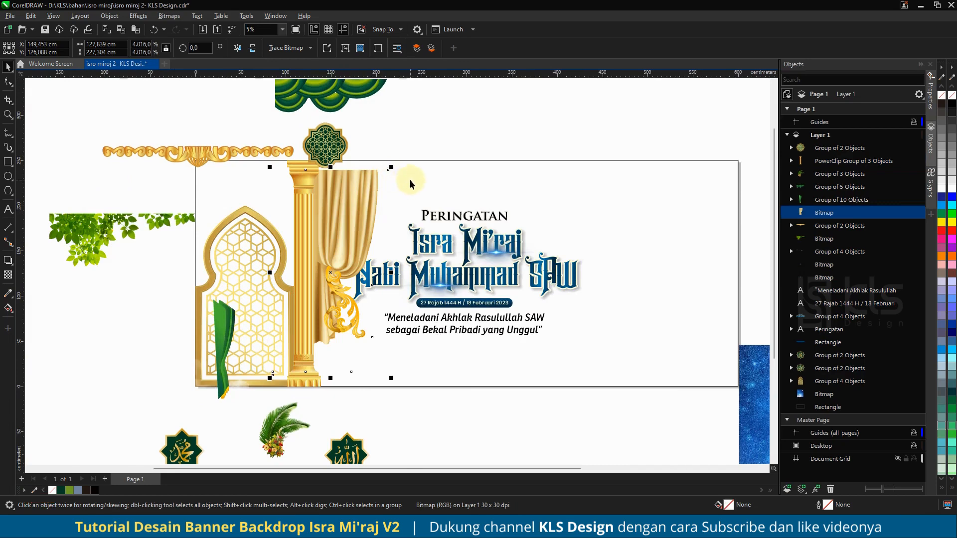
Step: Align the golden curtain to the top of the banner and move it against the pillar
left_click(411, 173, "shift")
key("t")
left_click(410, 126)
left_click(341, 179)
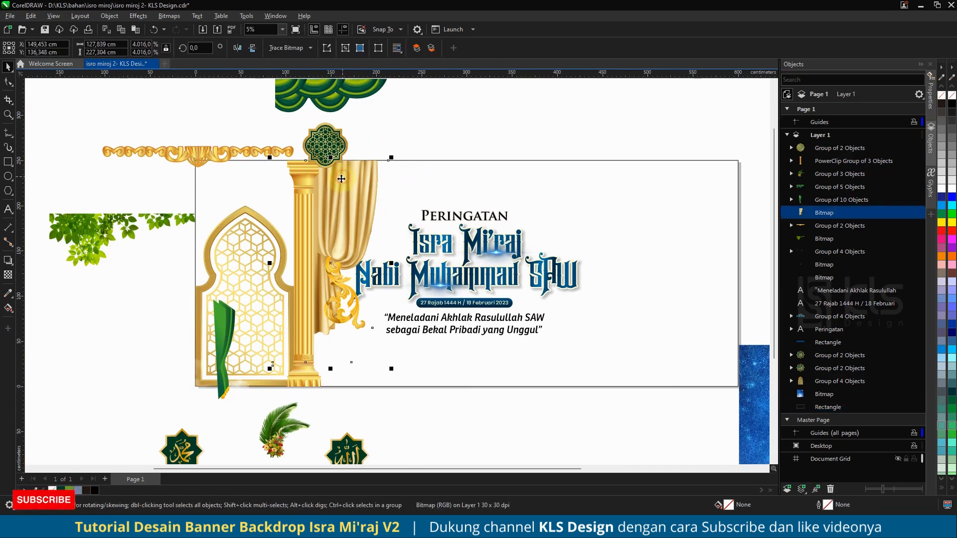
scroll(286, 238, "up", 3)
left_click_drag(393, 214, 299, 225)
scroll(298, 234, "down", 3)
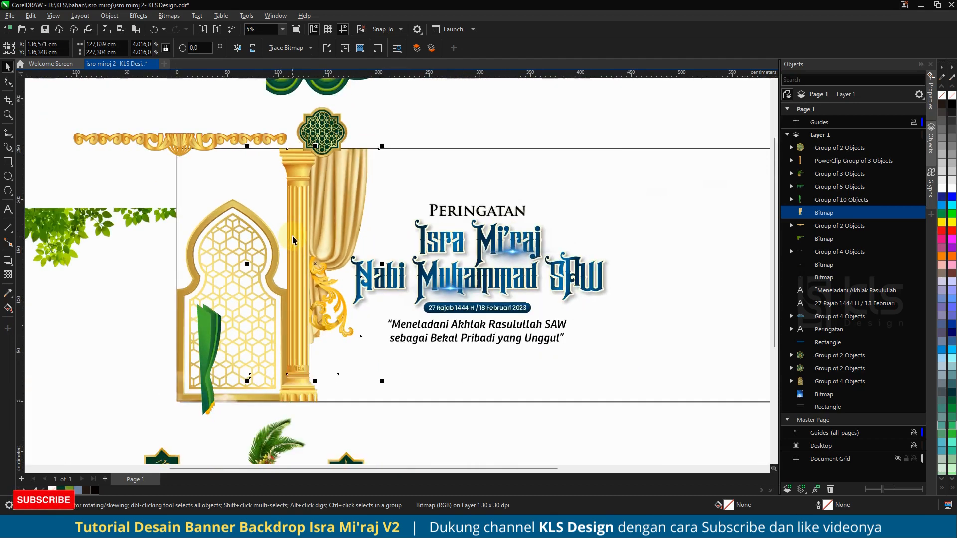
scroll(294, 229, "down", 1)
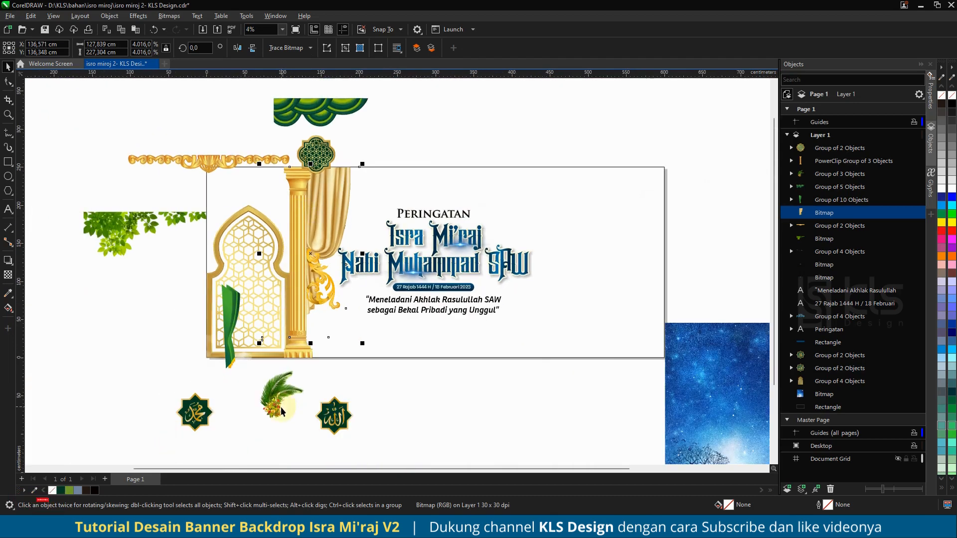
Step: Move the palm leaf decoration to the base of the pillar
left_click_drag(281, 411, 321, 322)
scroll(319, 331, "up", 4)
scroll(319, 327, "up", 1)
scroll(308, 339, "down", 4)
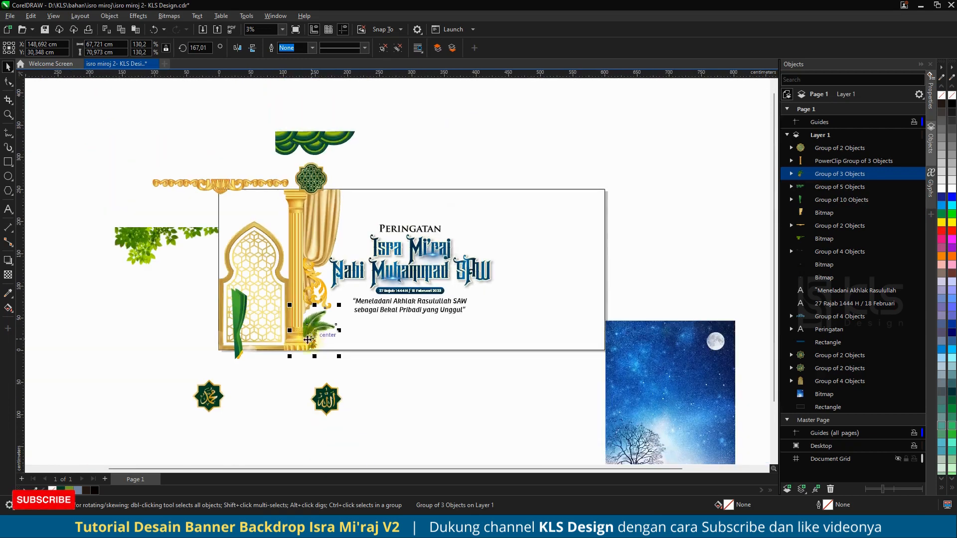
Step: Place the green drape at the top of the pillar beside the curtain
left_click_drag(235, 319, 323, 216)
scroll(306, 224, "up", 5)
scroll(348, 278, "down", 2)
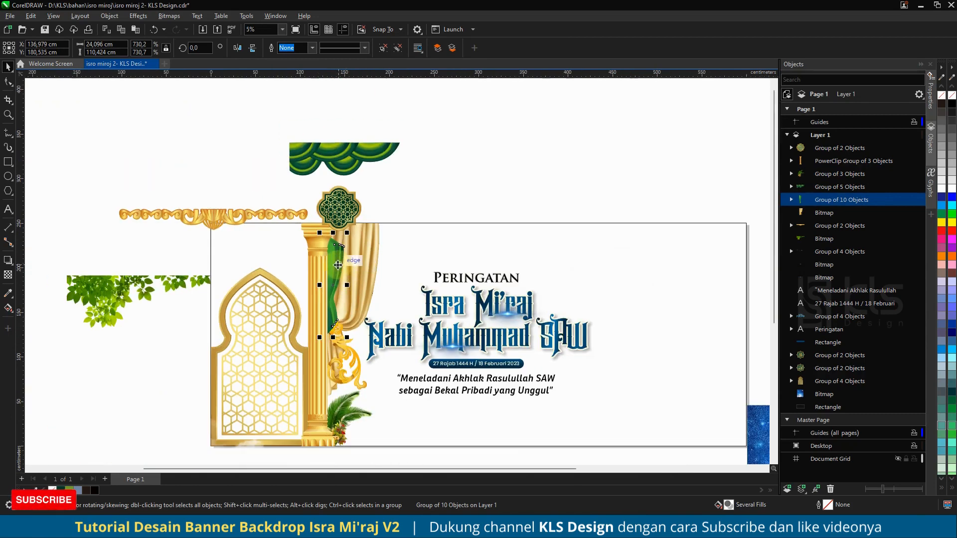
left_click_drag(341, 264, 339, 252)
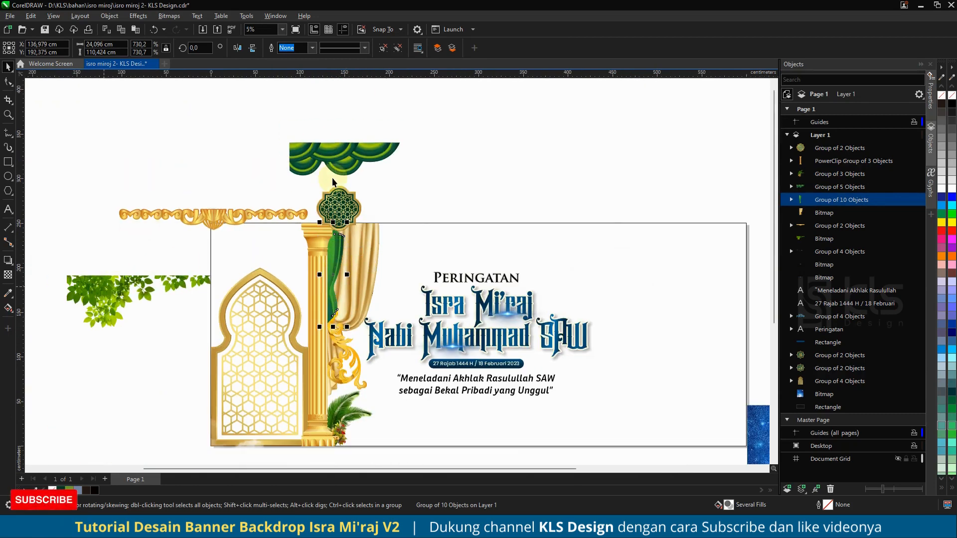
Step: Position the green scalloped valance along the banner's top edge next to the pillar
left_click_drag(333, 182, 372, 266)
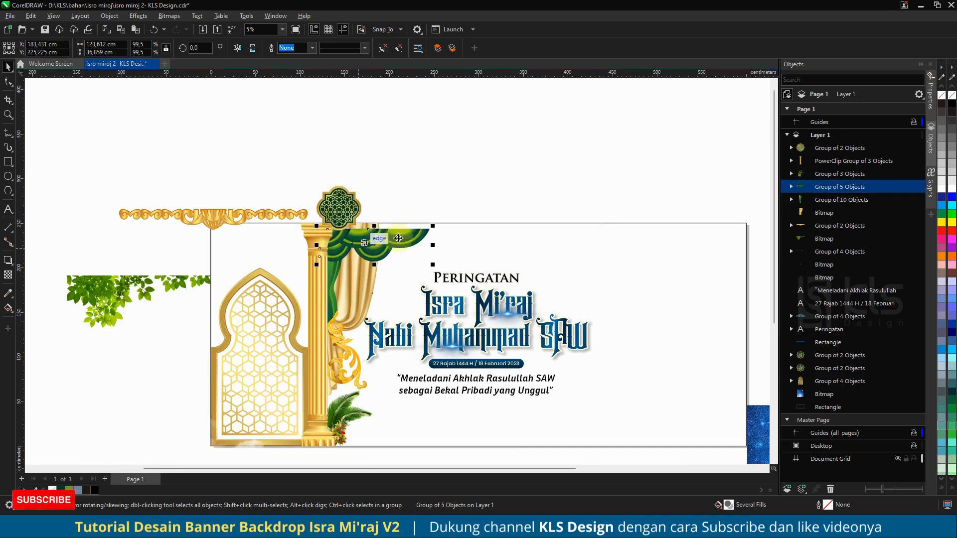
left_click(474, 237, "shift")
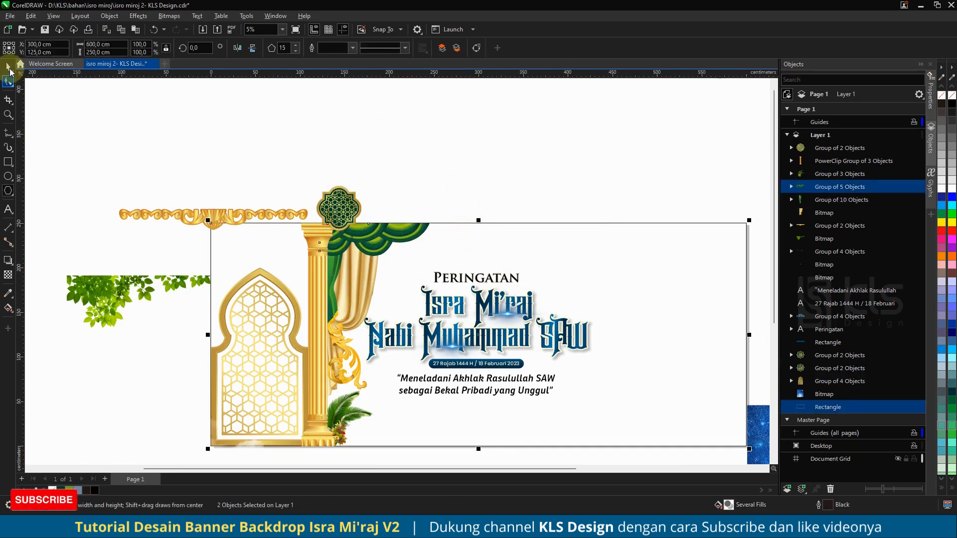
left_click(393, 175)
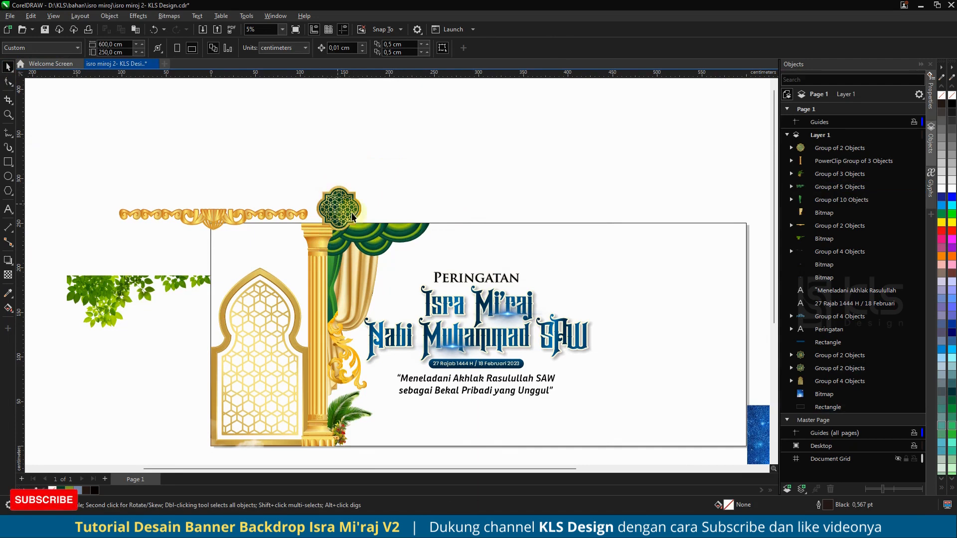
left_click(389, 237)
left_click_drag(388, 237, 390, 238)
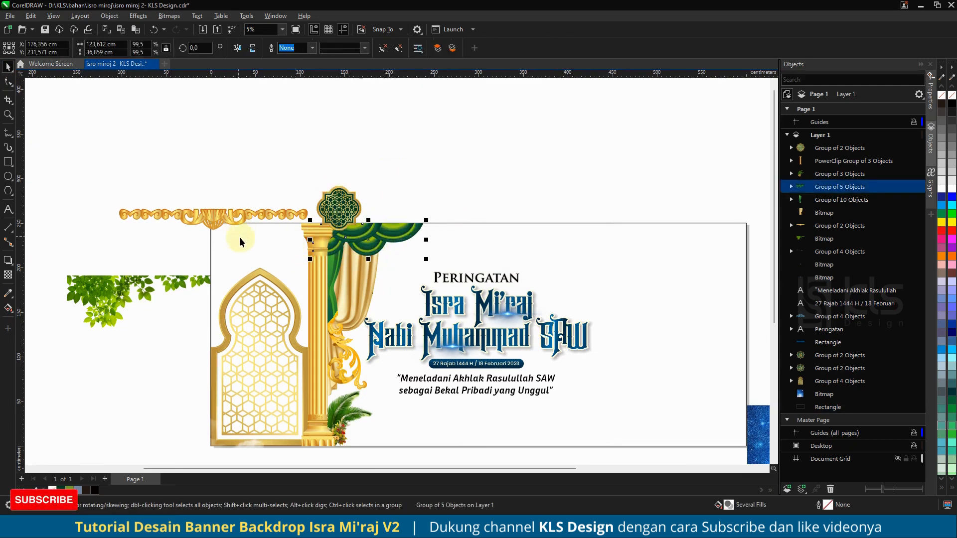
Step: Move the green foliage bitmap to the top edge above the curtain
left_click(210, 222)
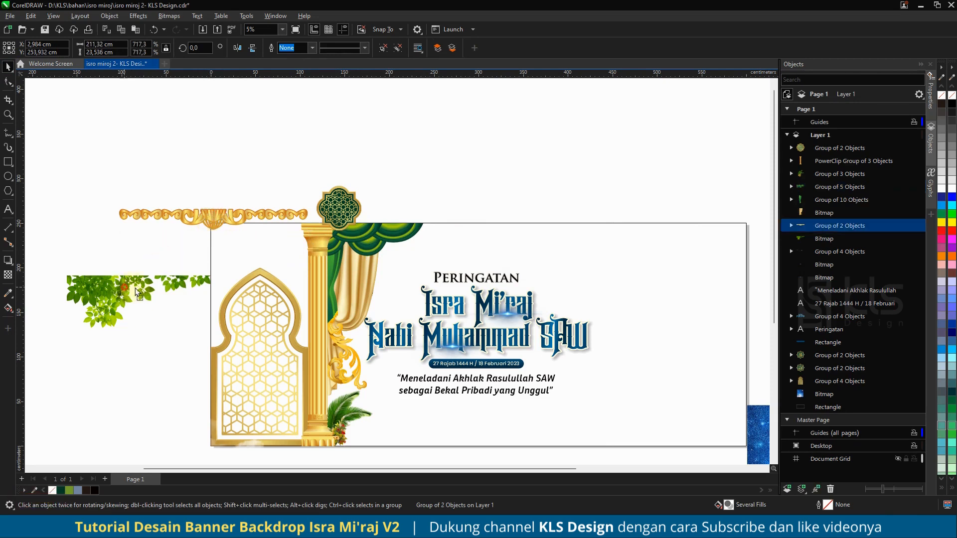
left_click_drag(169, 283, 493, 222)
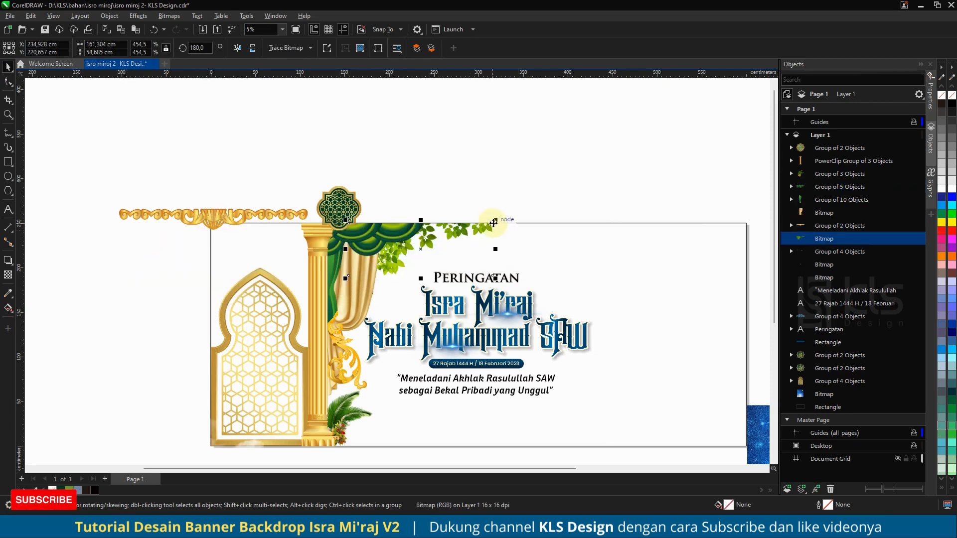
Step: Move the golden ornamental border further up above the banner
left_click(218, 217)
scroll(309, 161, "down", 2)
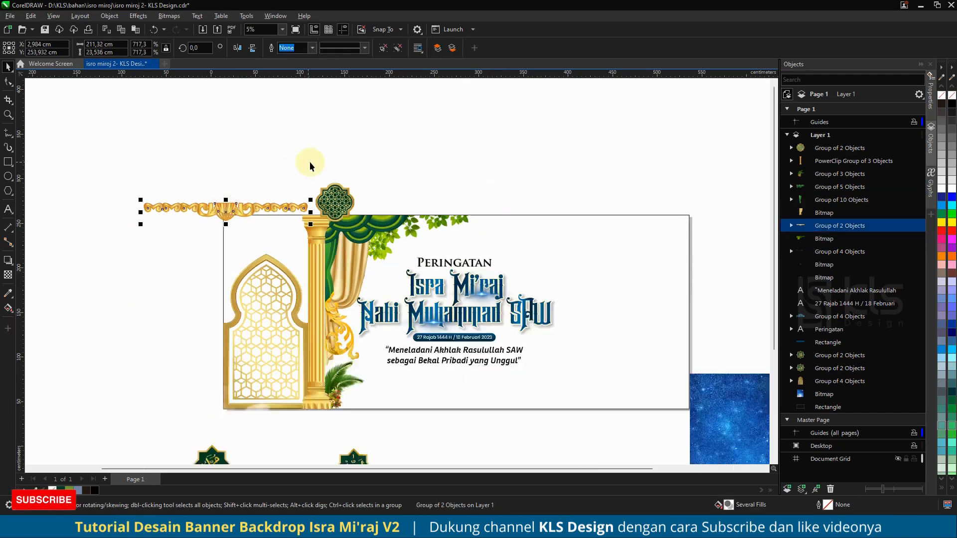
left_click_drag(238, 208, 243, 179)
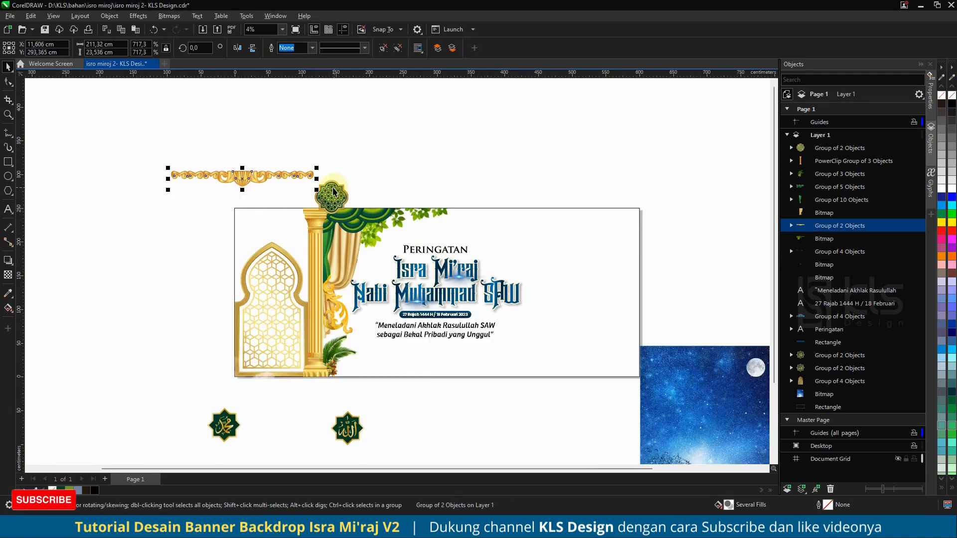
Step: Place the green geometric ornament onto the curtain below the valance
left_click_drag(342, 199, 356, 250)
scroll(363, 247, "up", 5)
scroll(361, 249, "down", 3)
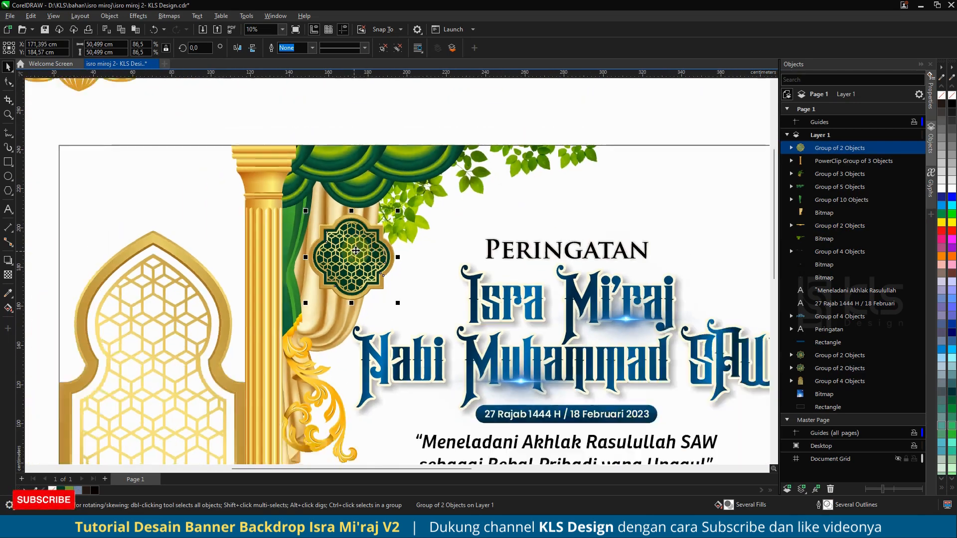
scroll(364, 247, "down", 1)
scroll(360, 246, "down", 1)
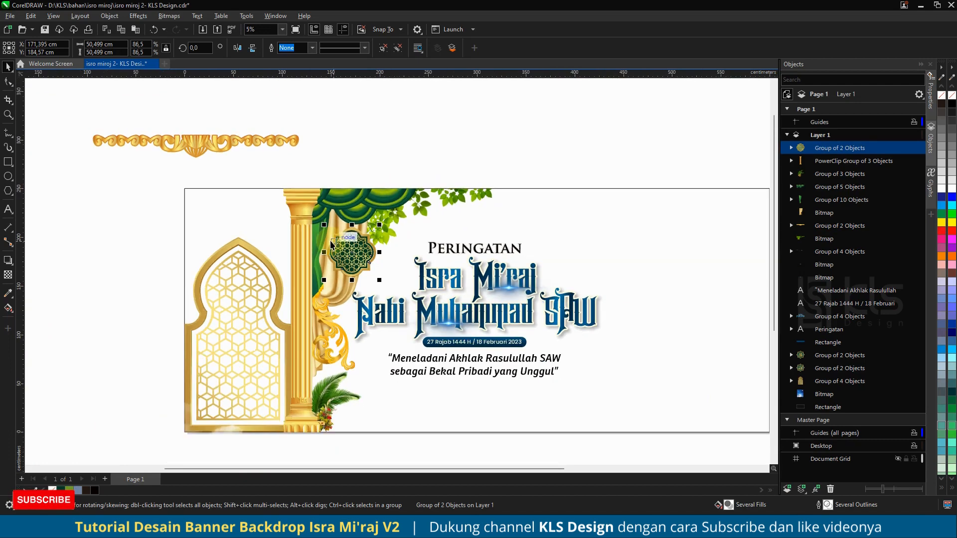
left_click(174, 242)
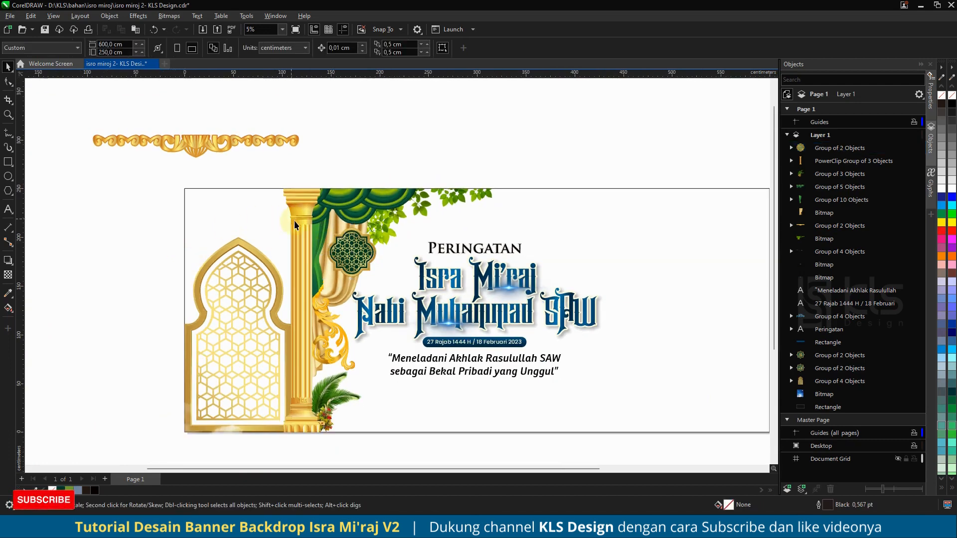
Step: Move the Muhammad calligraphy emblem into the arched window
scroll(294, 233, "down", 2)
scroll(292, 362, "up", 1)
left_click_drag(201, 390, 252, 274)
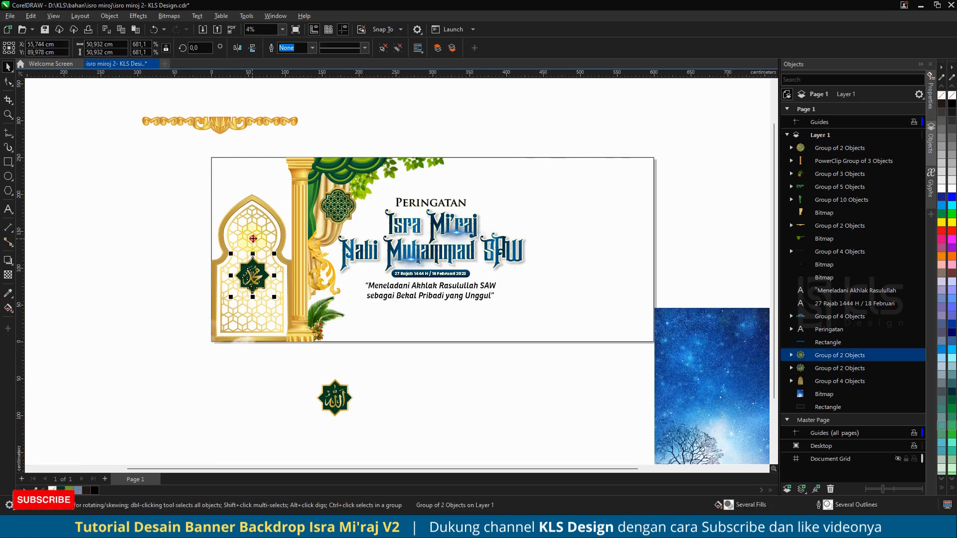
left_click(253, 233, "shift")
key("c")
key("e")
key("ctrl+z")
key("ctrl+z")
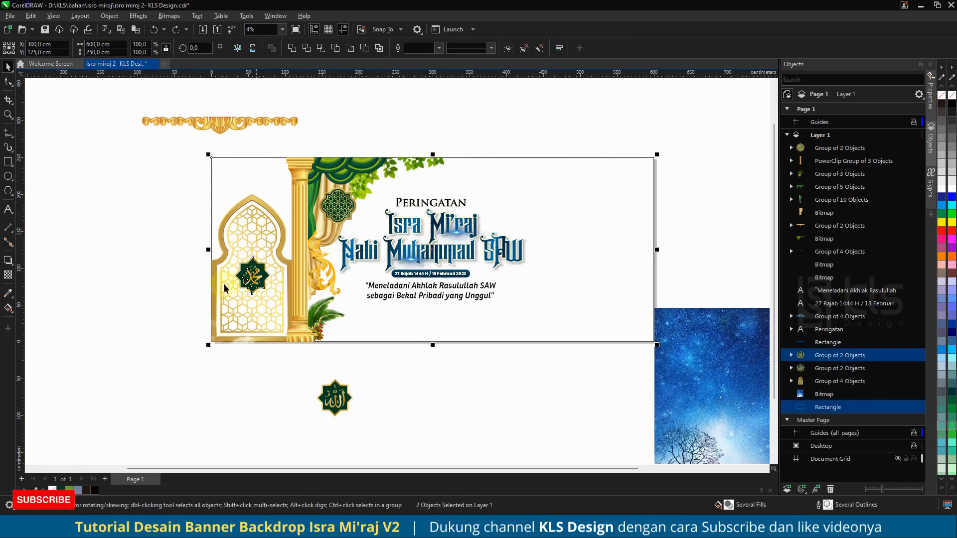
Step: Center the Muhammad emblem horizontally and vertically on the arched window
left_click(106, 241)
left_click(254, 270)
left_click(257, 281)
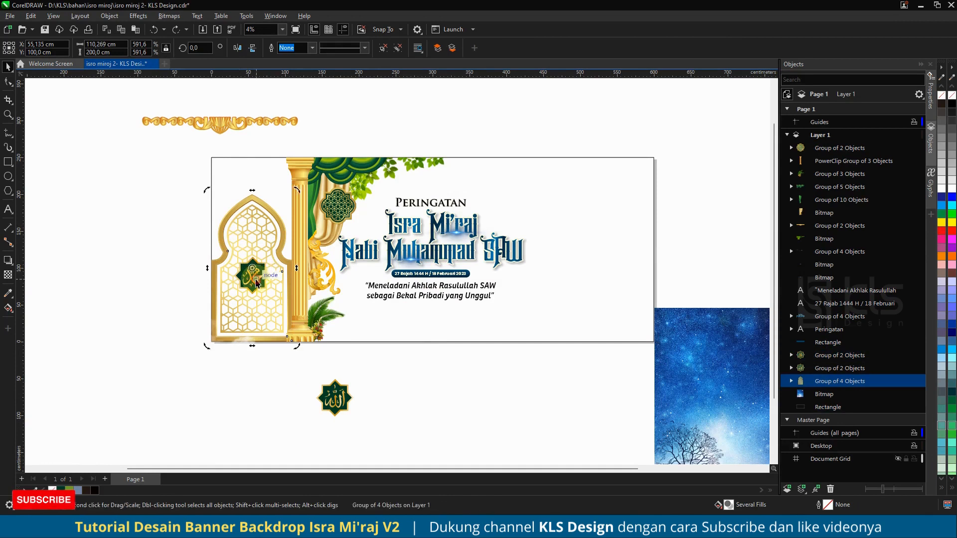
left_click(150, 288)
left_click(253, 275)
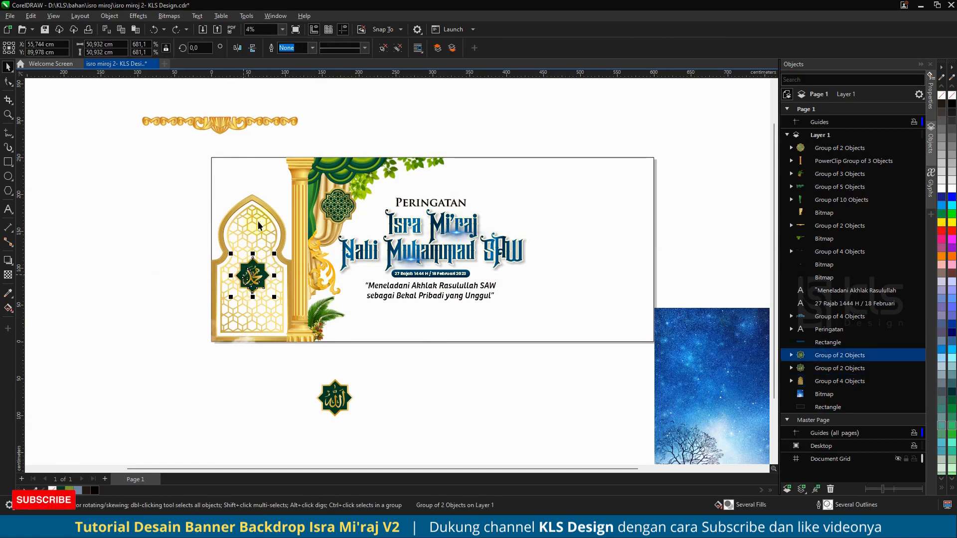
left_click(265, 203, "shift")
key("c")
key("e")
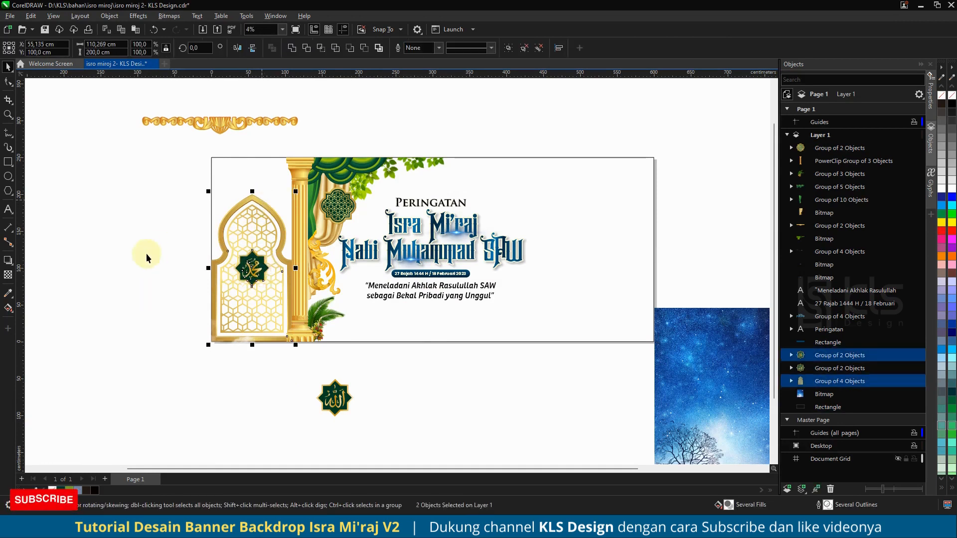
left_click(147, 254)
Step: Move the emblem straight up into the upper part of the arch
scroll(258, 288, "up", 5)
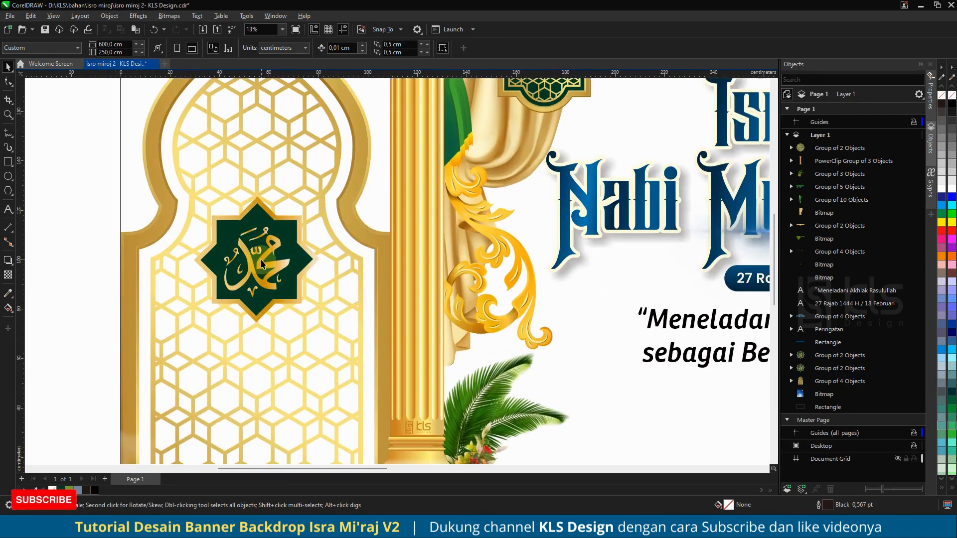
left_click_drag(261, 264, 265, 124)
scroll(209, 250, "down", 5)
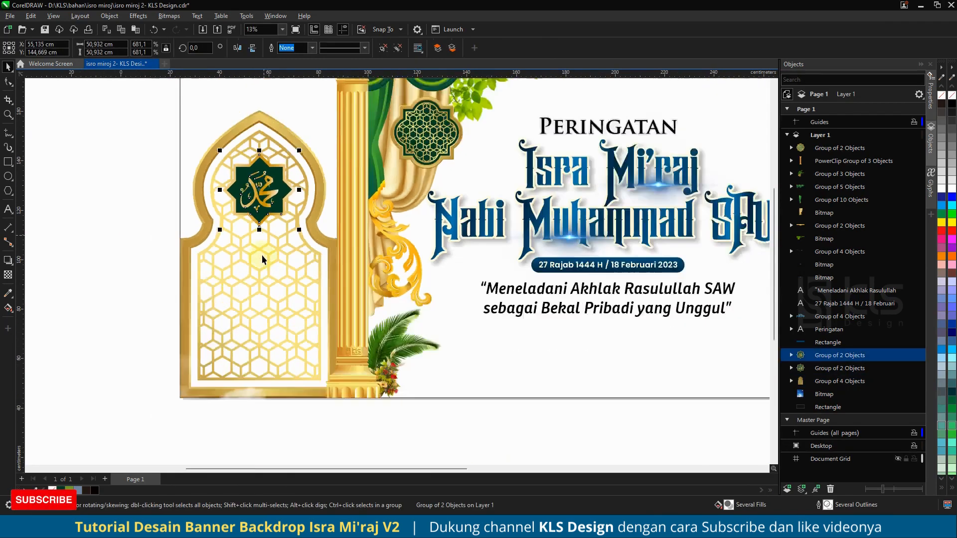
left_click(181, 241)
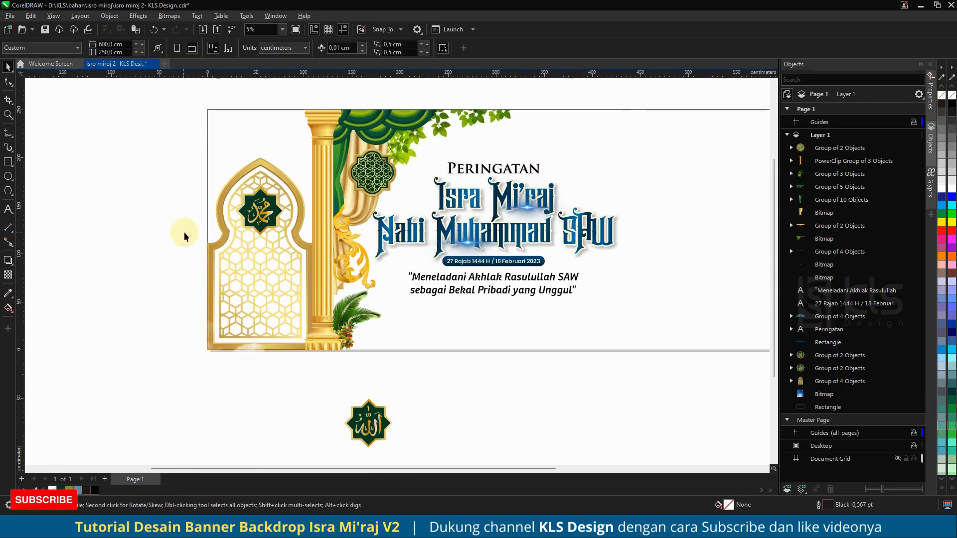
Step: Select the left-side decorations, leaving out the text, and group them
scroll(197, 257, "down", 2)
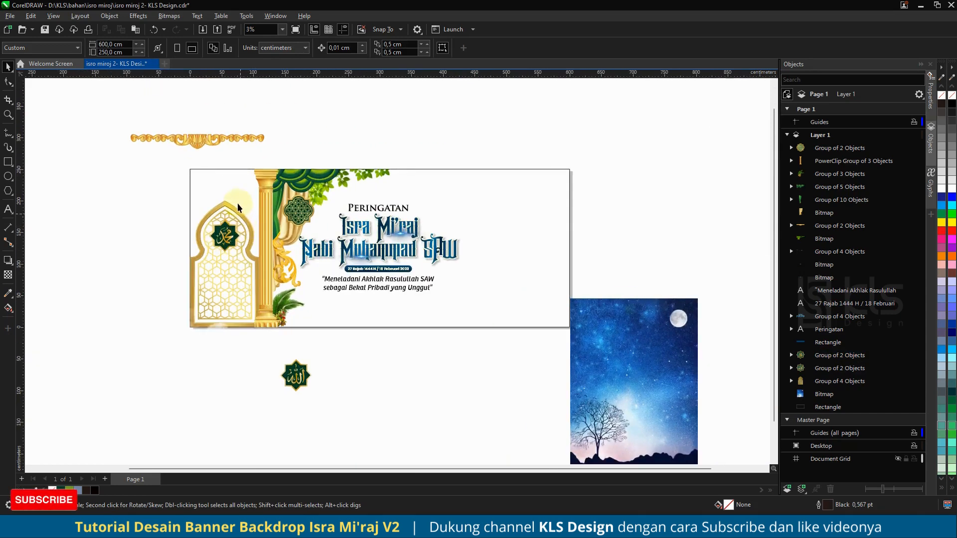
scroll(238, 207, "up", 1)
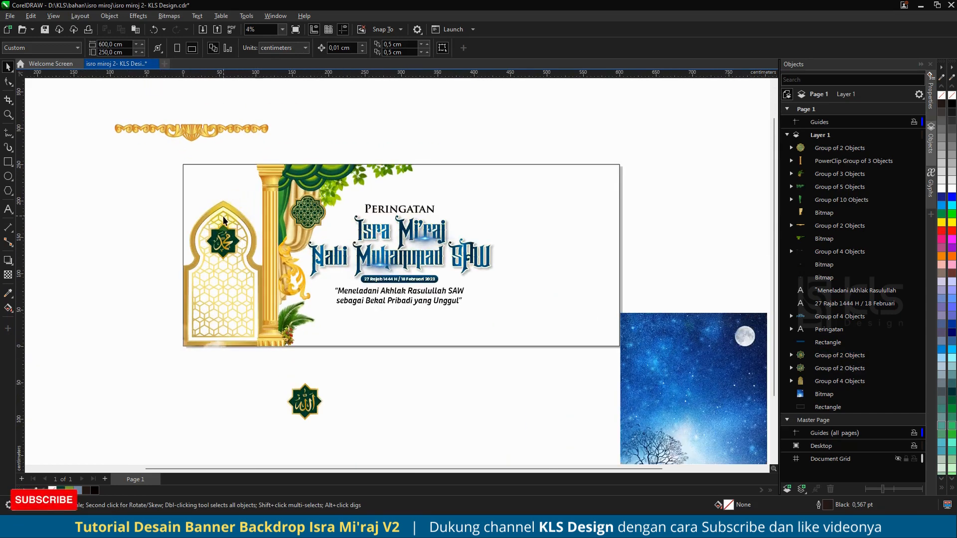
scroll(224, 220, "up", 4)
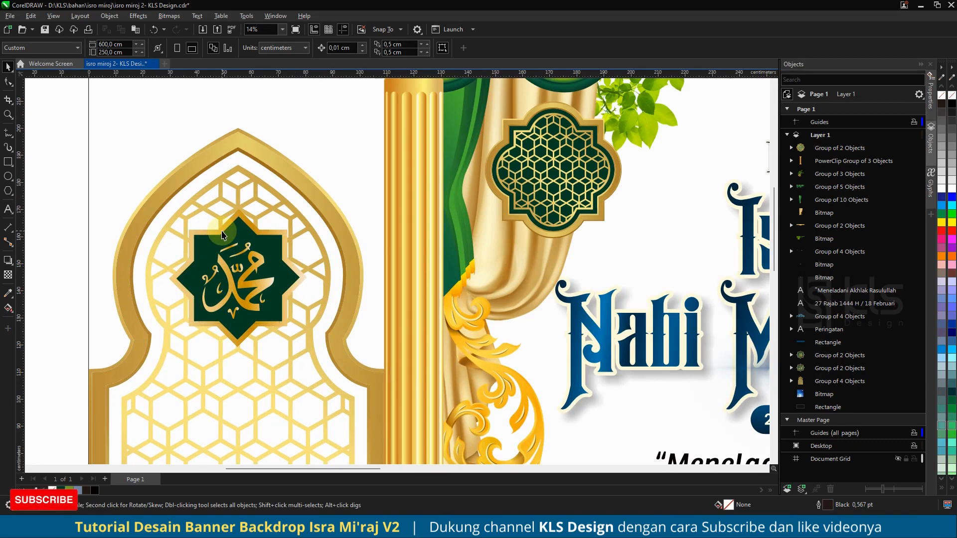
scroll(223, 233, "down", 5)
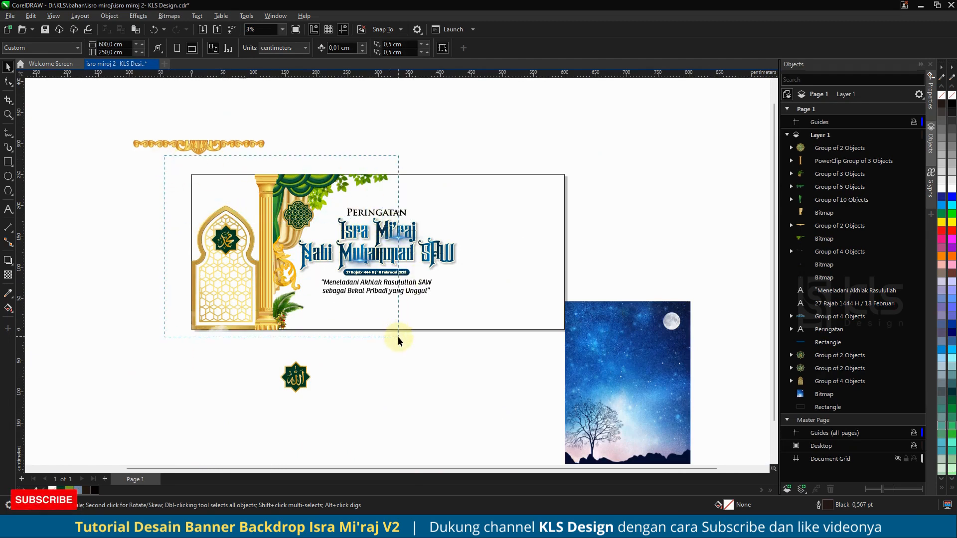
left_click_drag(399, 341, 399, 341)
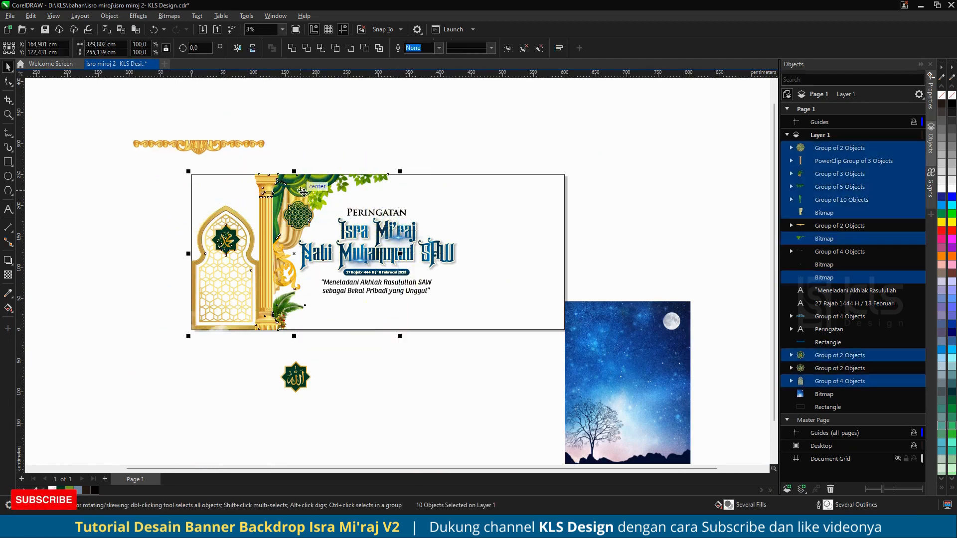
mouse_move(300, 194)
left_mouse_down()
mouse_move(261, 188)
mouse_move(307, 196)
left_mouse_up()
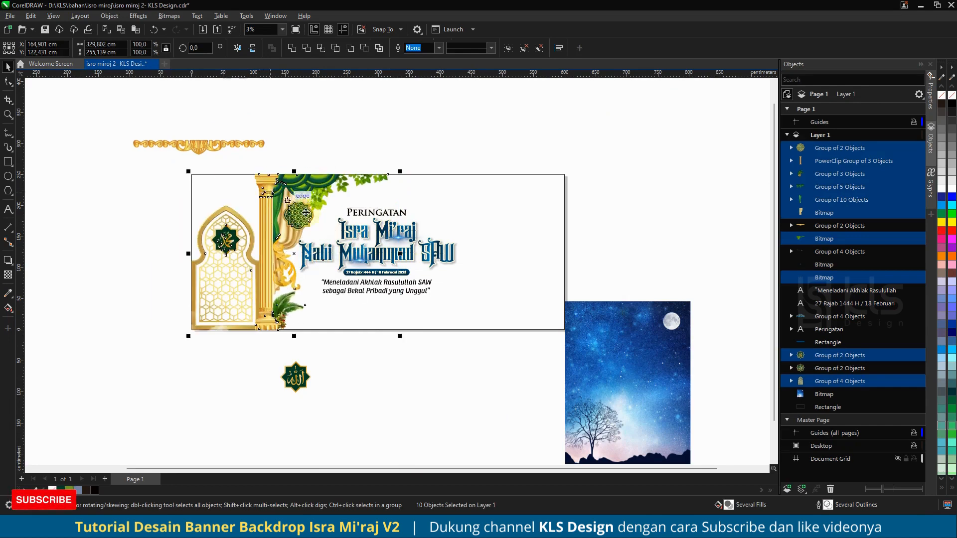
left_click(361, 262, "shift")
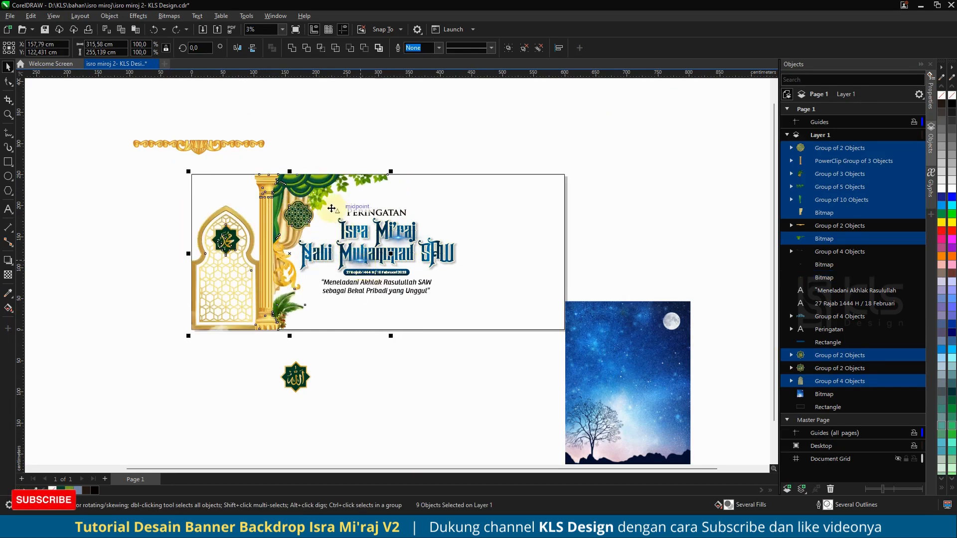
left_click_drag(318, 194, 271, 192)
key("ctrl+z")
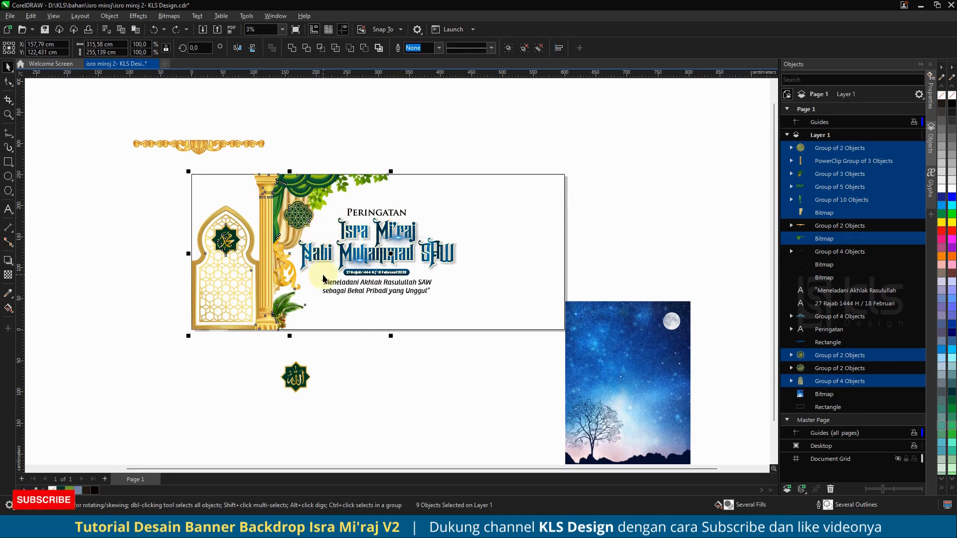
key("ctrl+g")
Step: Duplicate the grouped decorations to the right and mirror the copy horizontally
left_click_drag(266, 278, 324, 278)
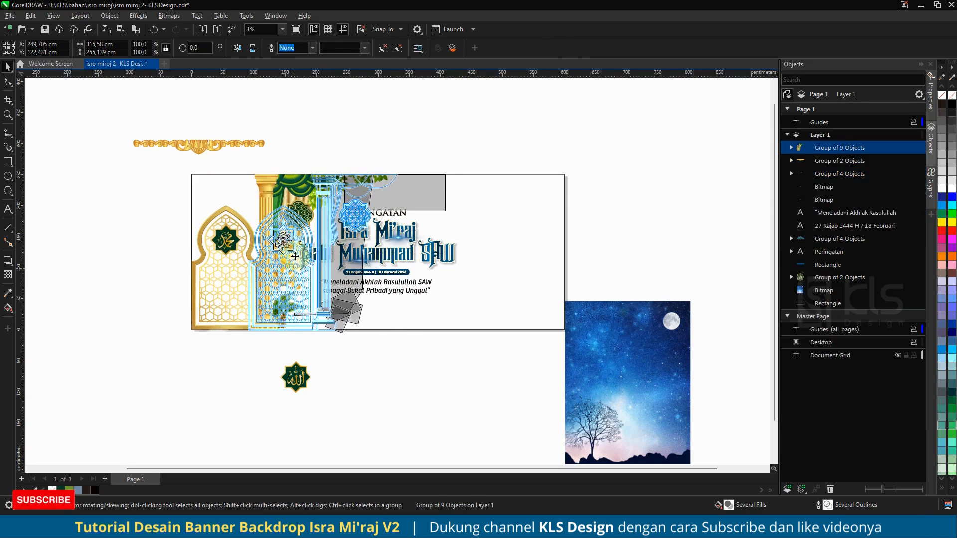
right_click(324, 278)
left_click(235, 49)
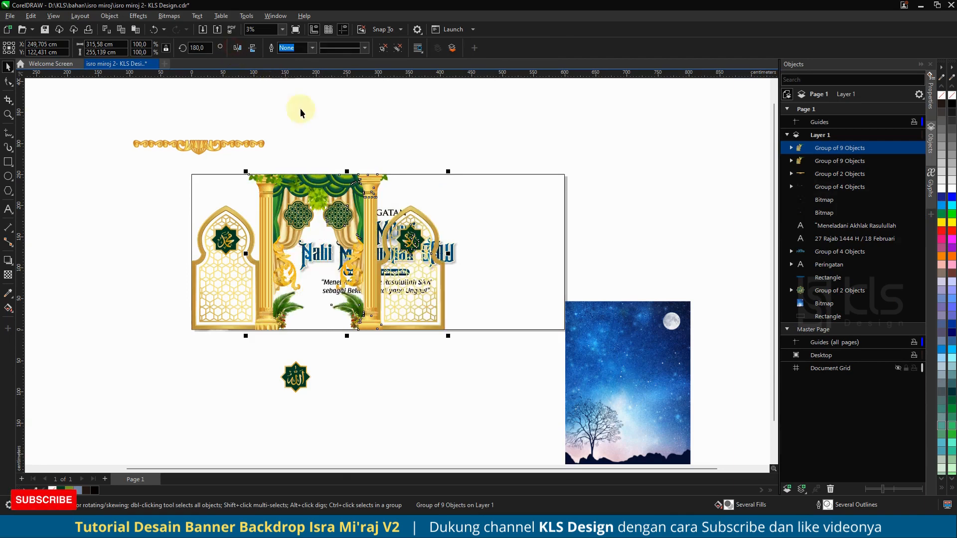
Step: Align the mirrored decoration group to the right edge of the banner
left_click(524, 207, "shift")
key("r")
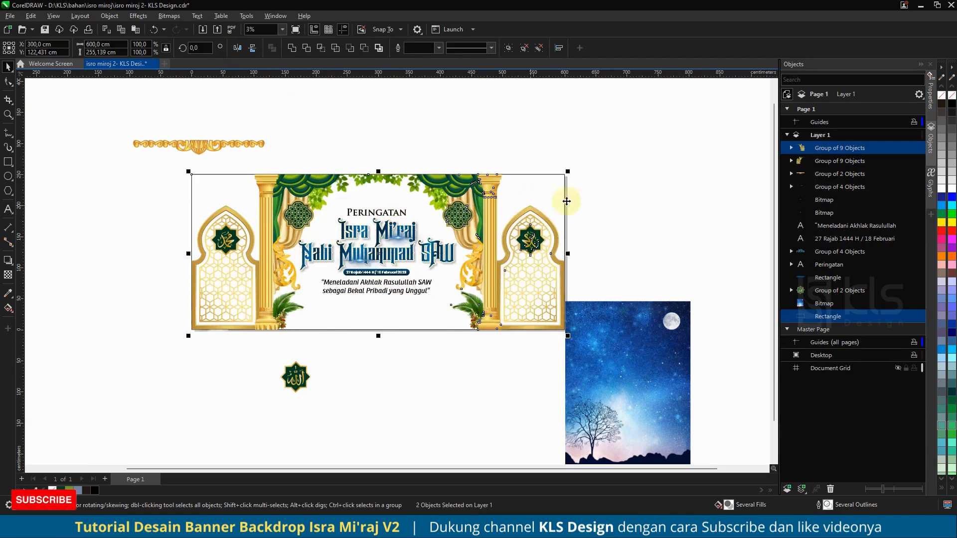
Step: Move the gold top ornament onto the banner's top edge and center it horizontally on the backdrop
left_click(606, 205)
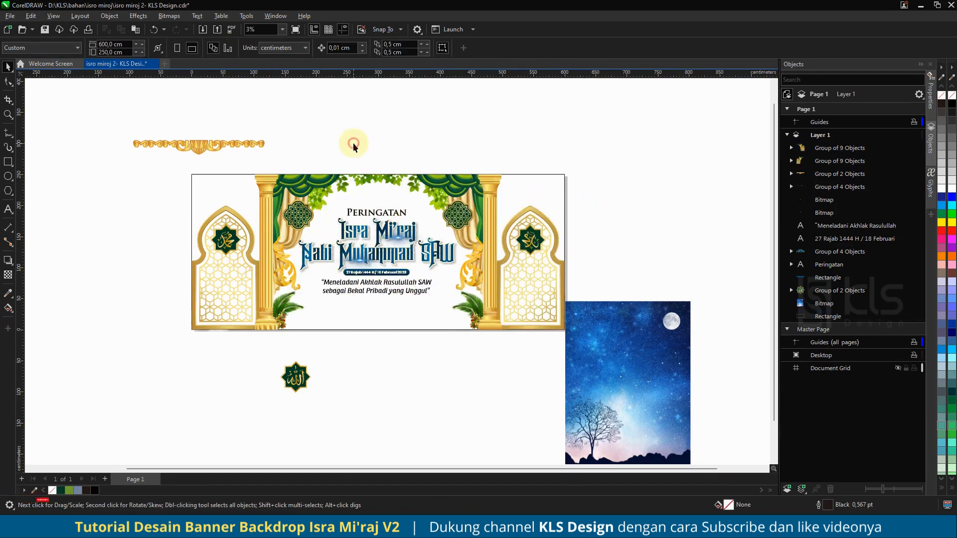
left_click_drag(238, 142, 405, 186)
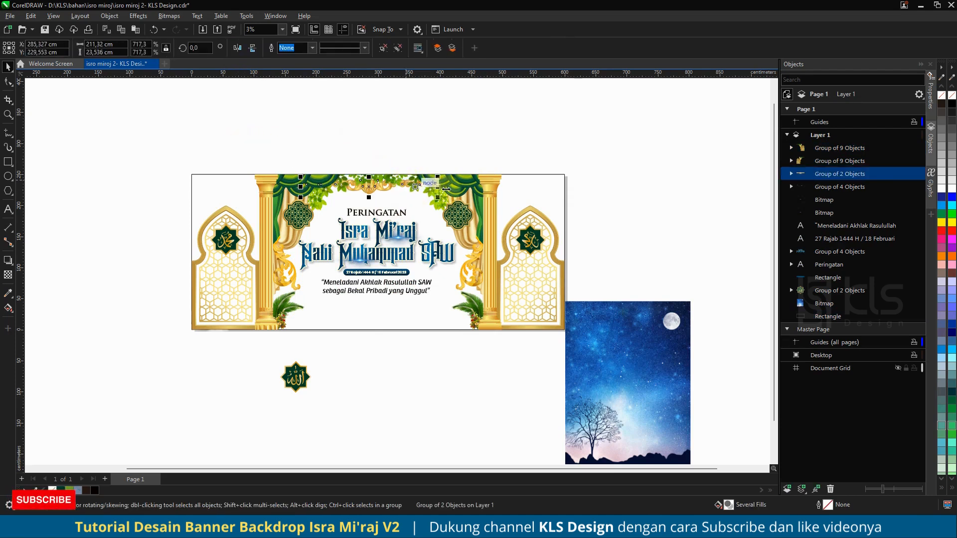
left_click(546, 176, "shift")
left_click(523, 138)
left_click(383, 189)
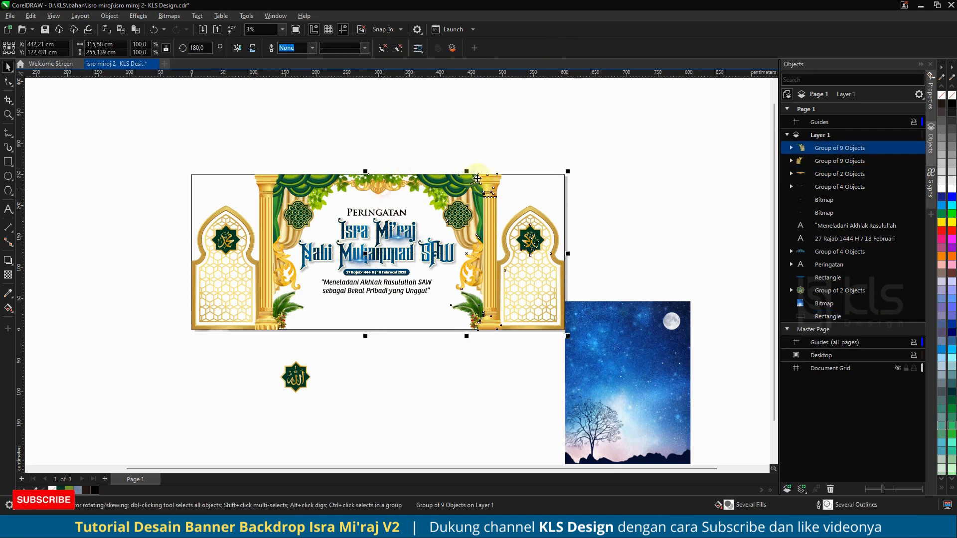
left_click(820, 169)
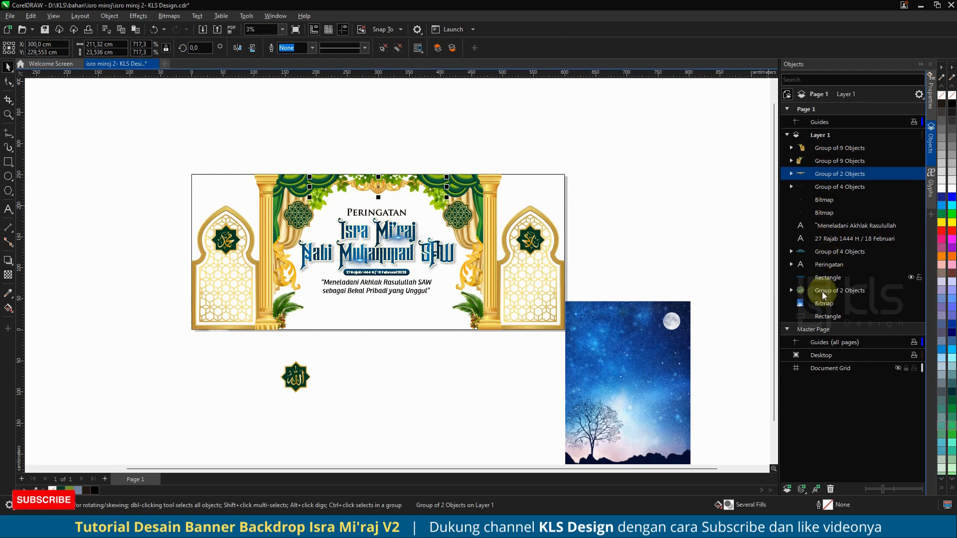
left_click(816, 314, "ctrl")
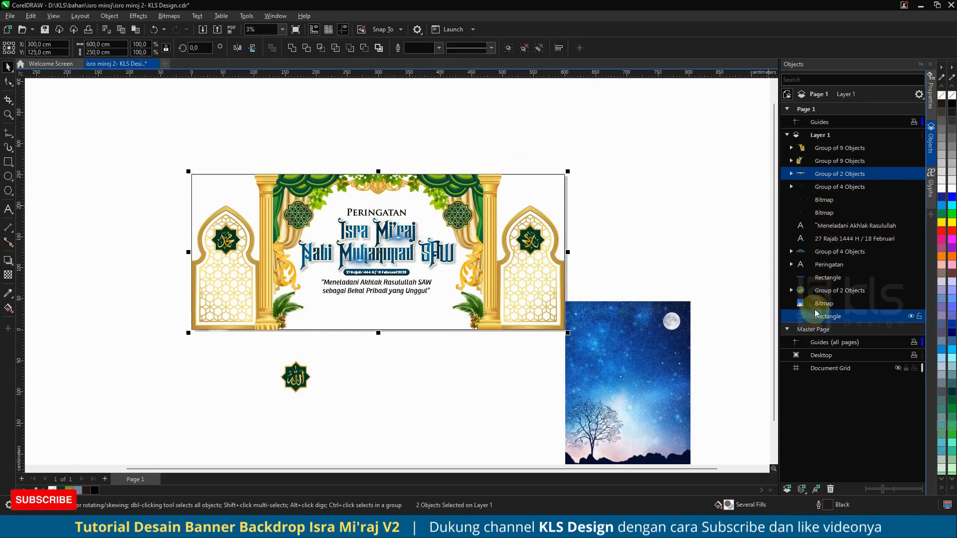
left_click(601, 159)
Step: Select both decoration groups and ungroup them all
left_click(382, 179)
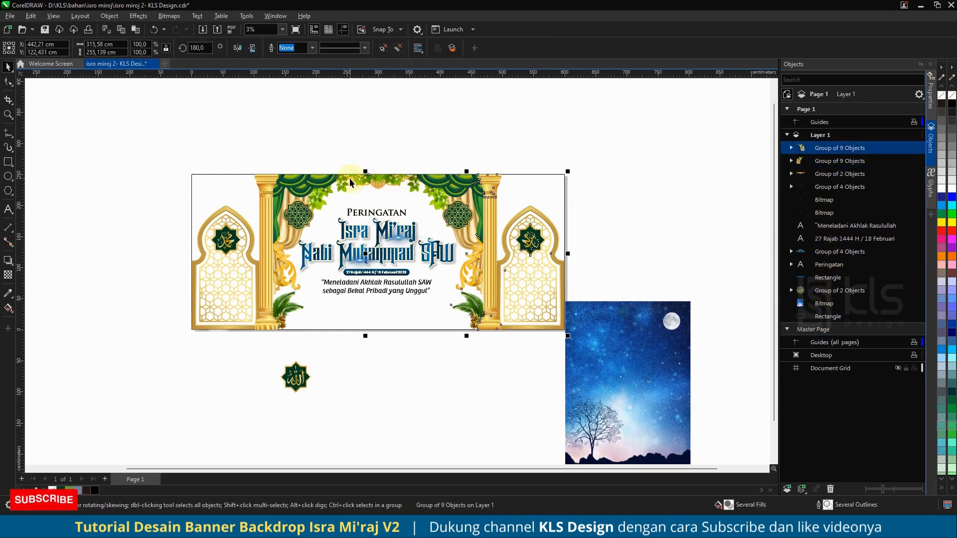
left_click(307, 185, "shift")
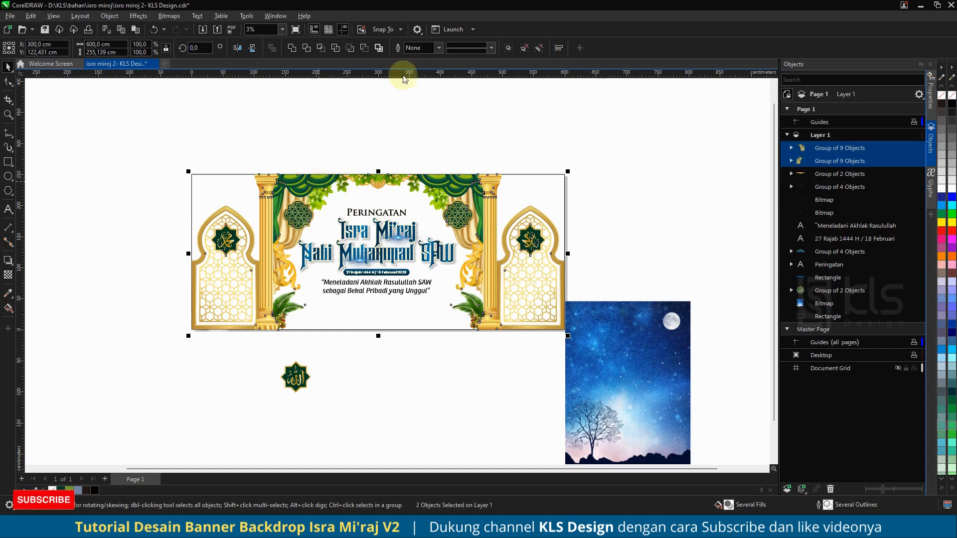
left_click(525, 48)
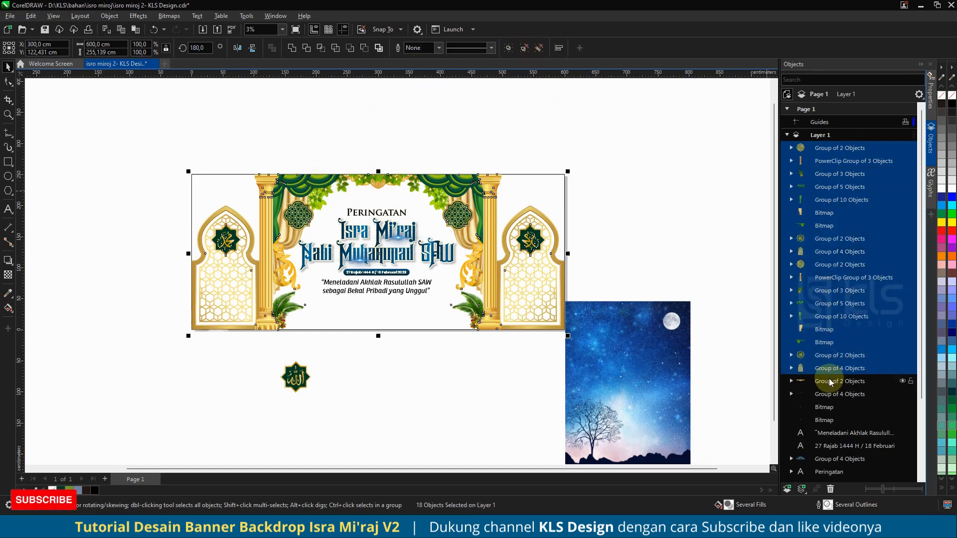
Step: Reorder the objects so the top ornament sits behind the curtain decorations
left_click_drag(828, 188, 827, 335)
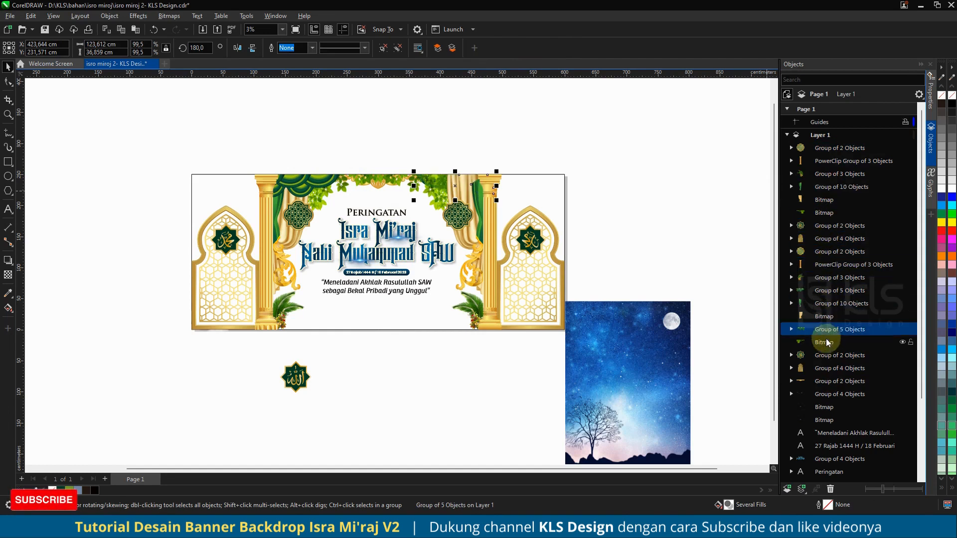
key("ctrl+z")
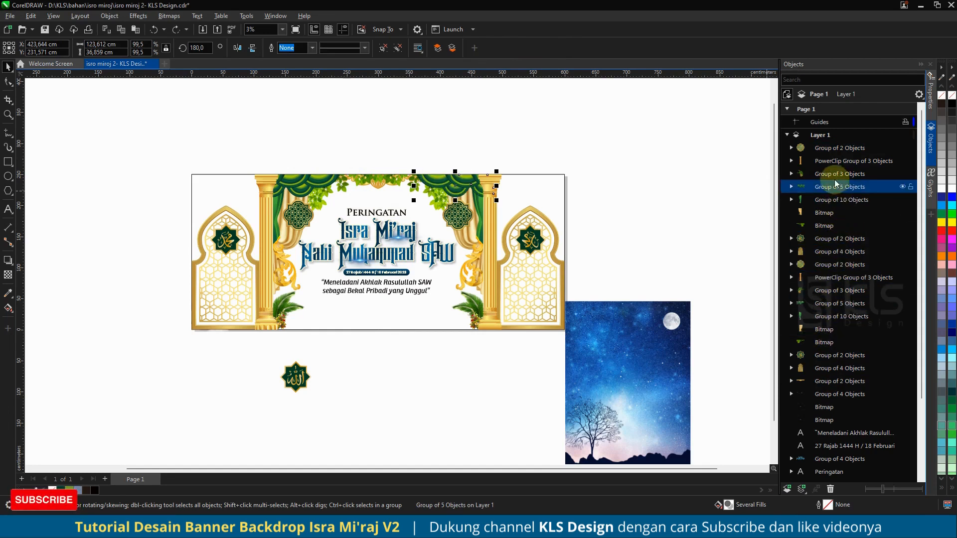
left_click(825, 228)
left_click_drag(825, 227, 826, 336)
left_click_drag(816, 382, 824, 328)
left_click(463, 146)
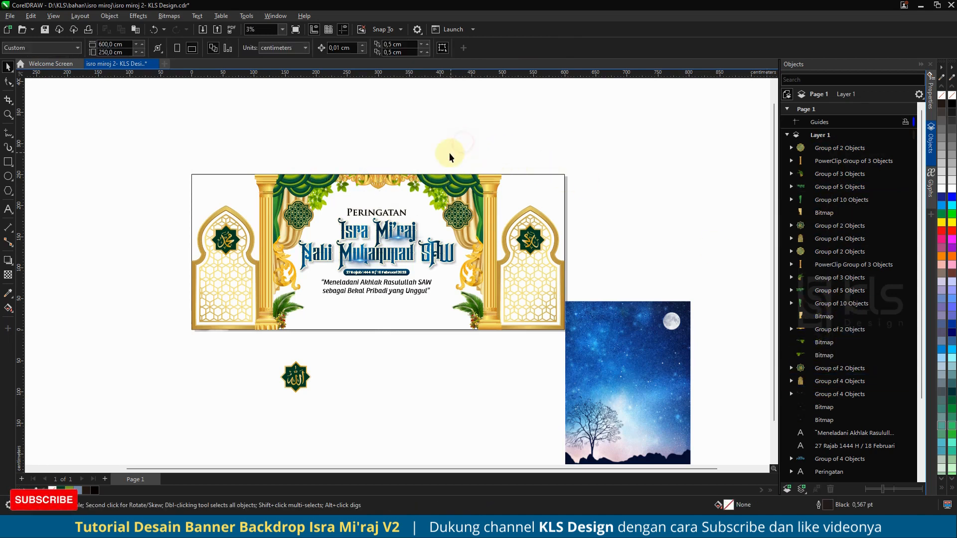
Step: Move the Allah emblem closer and delete the mirrored Muhammad emblem from the right arch
left_click_drag(292, 391, 437, 362)
left_click(530, 239)
left_click_drag(535, 237, 626, 236)
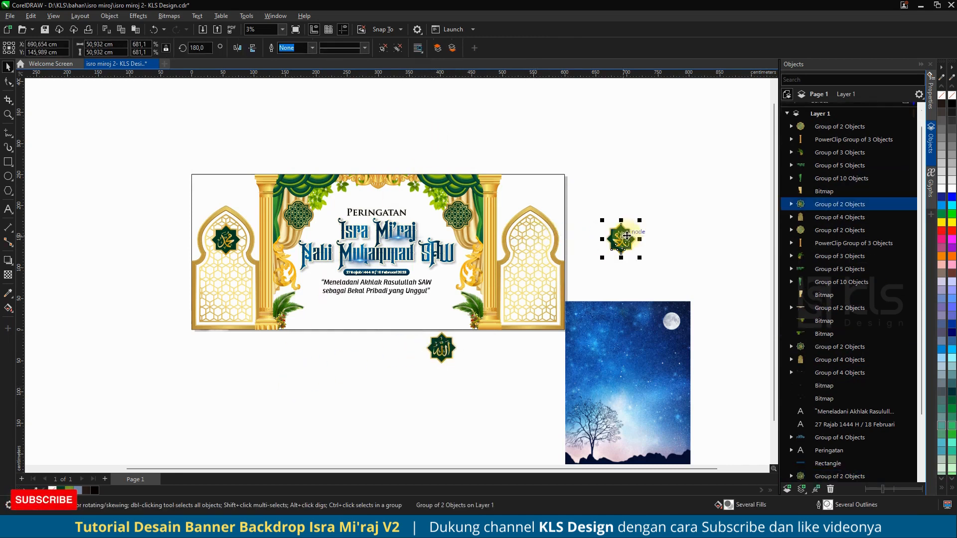
key("Delete")
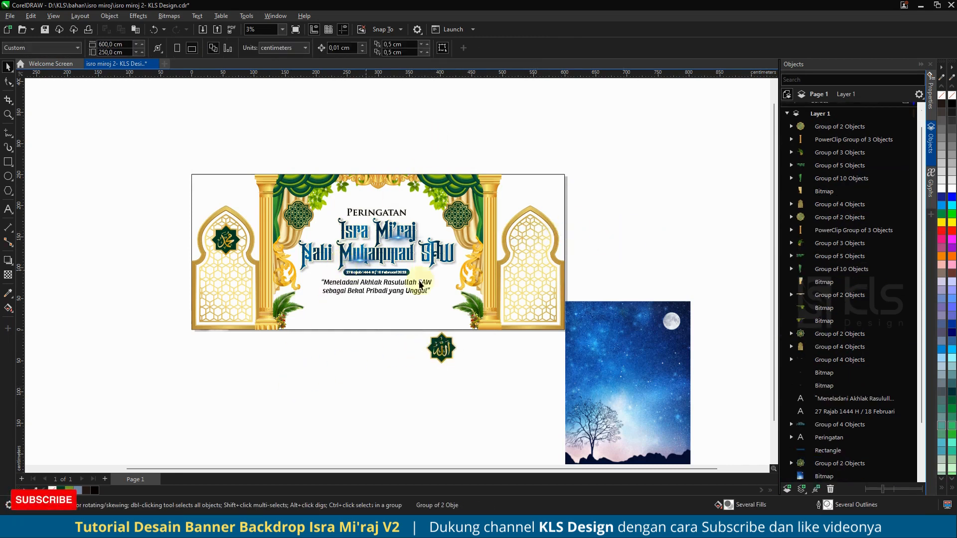
Step: Place the Allah emblem in the right arch, bring it to the front, and center it on the arch window
left_click_drag(446, 352, 541, 275)
left_click(621, 225)
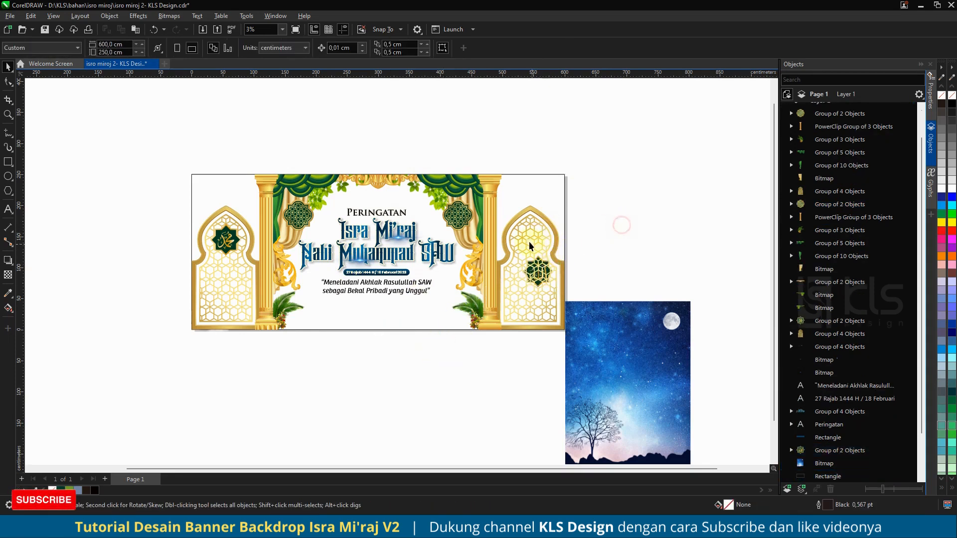
left_click(593, 251)
left_click_drag(507, 301, 507, 302)
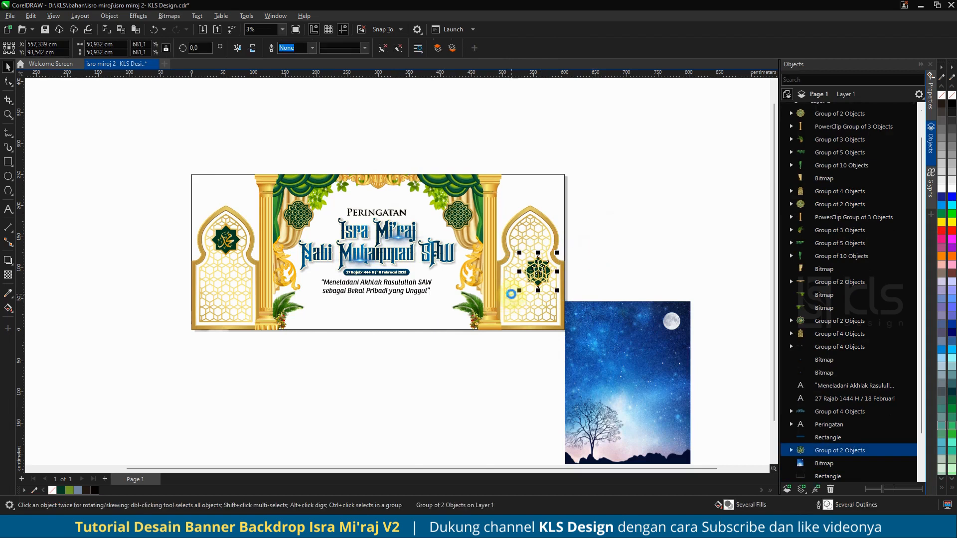
key("ctrl+x")
key("ctrl+v")
left_click(543, 216, "shift")
key("e")
key("c")
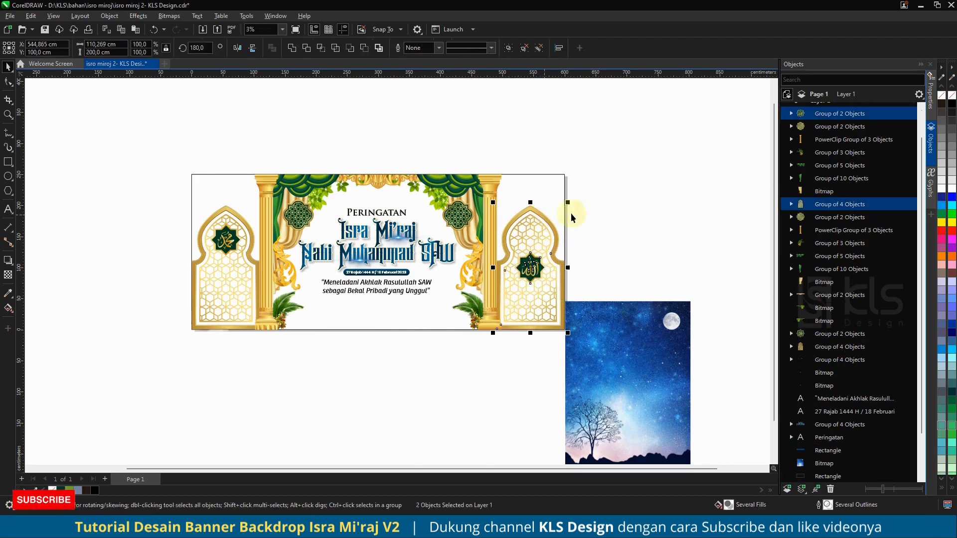
Step: Align the Allah emblem level with the Muhammad emblem in the left arch
left_click(534, 265)
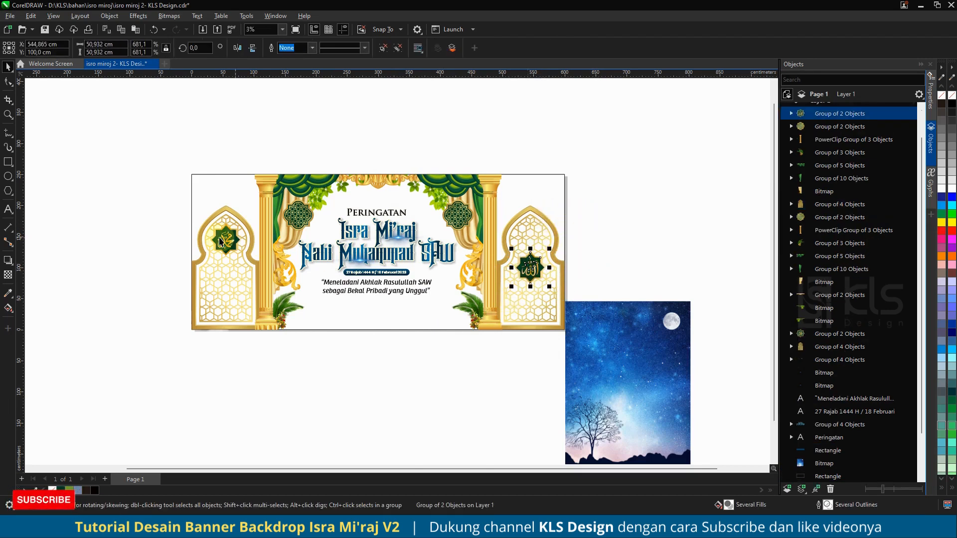
left_click(220, 242, "shift")
key("e")
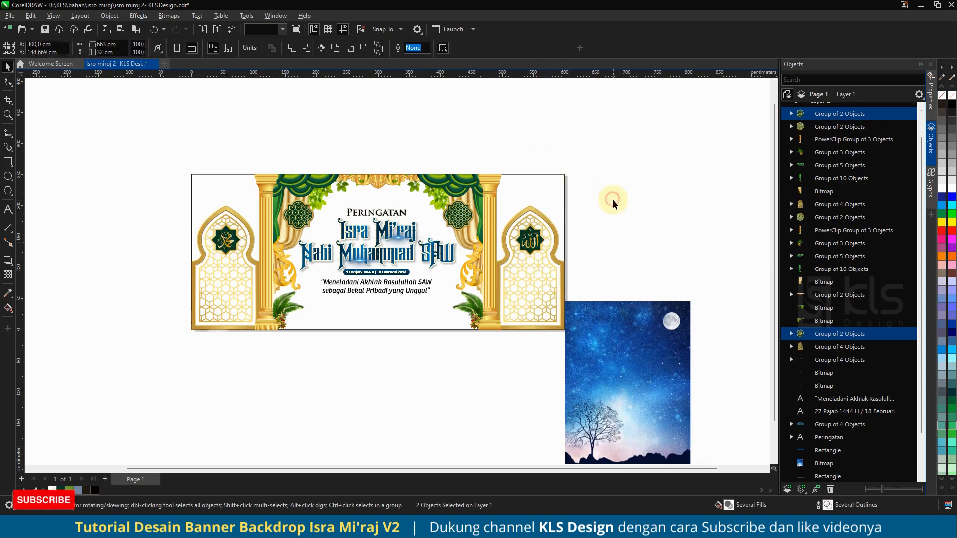
left_click(612, 200)
left_click_drag(631, 325, 566, 177)
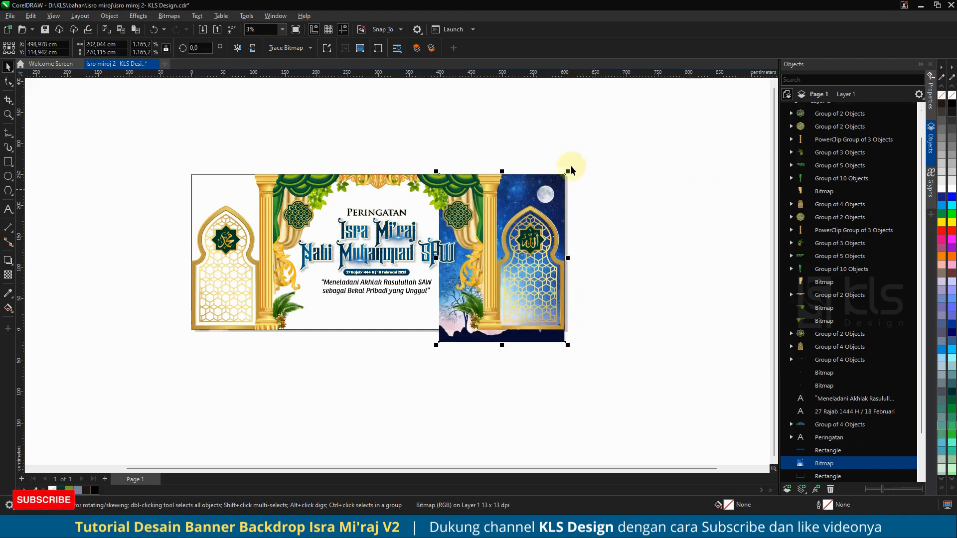
key("ctrl+z")
key("Escape")
Step: Draw a rectangle covering the central area between the two pillars
left_click(8, 161)
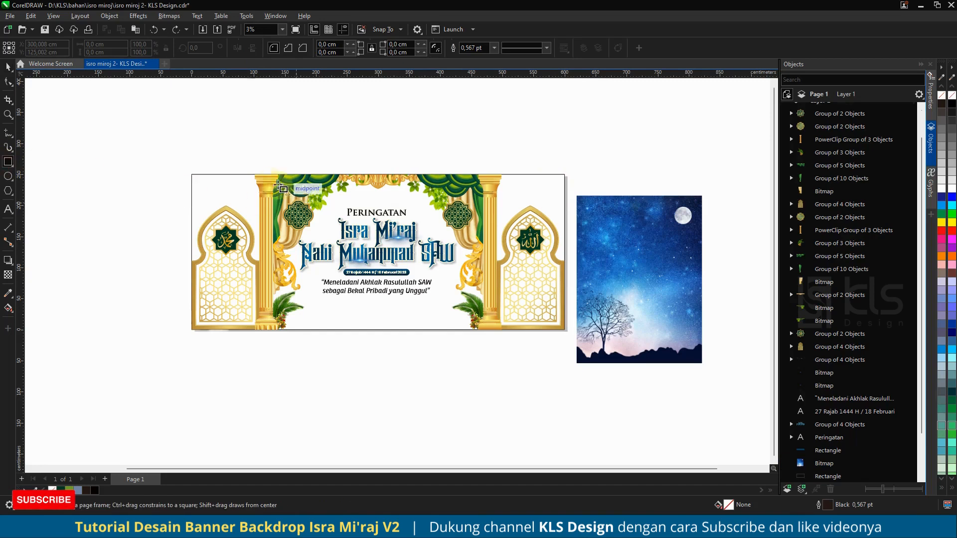
left_click_drag(266, 175, 493, 333)
left_click(8, 67)
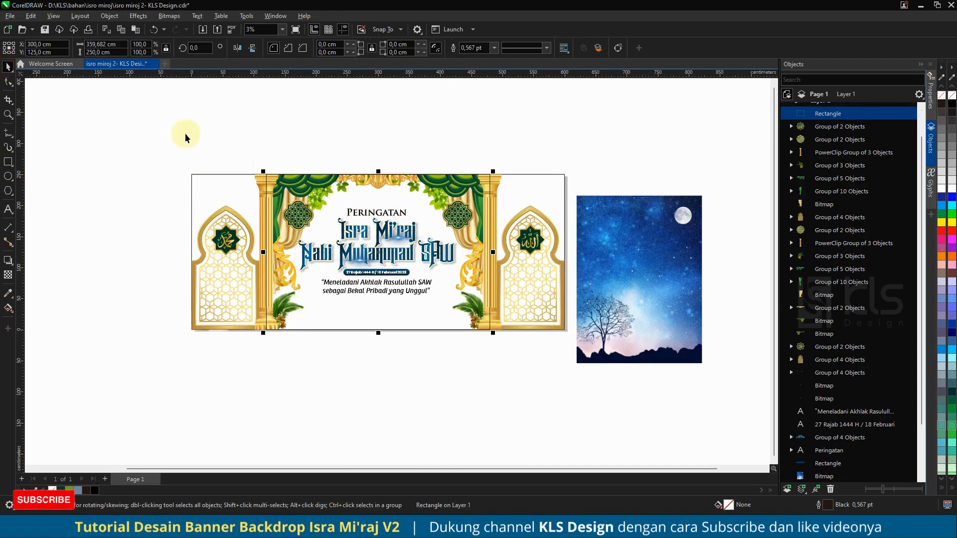
Step: Fill the central rectangle with dark green and remove its outline
left_click(201, 183, "shift")
left_click(254, 110)
left_click(369, 197)
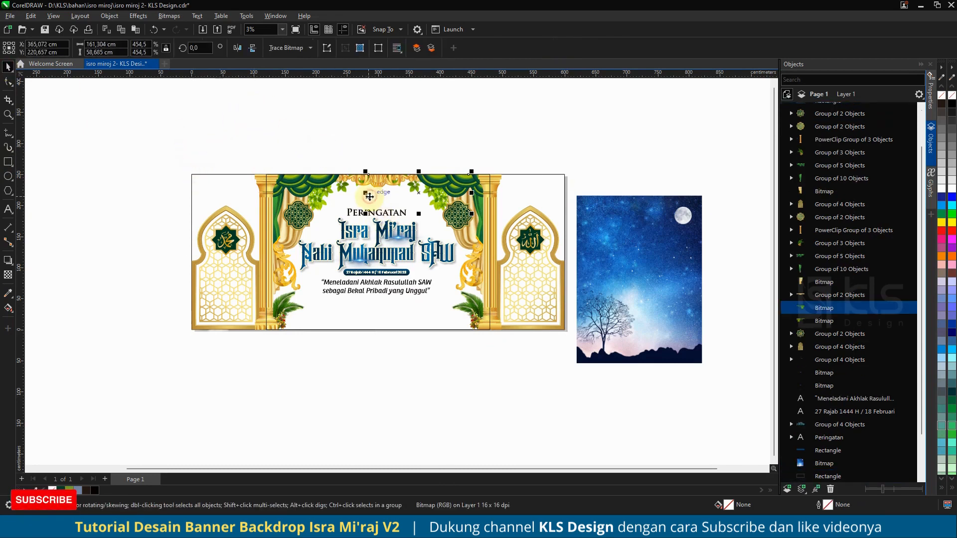
left_click(307, 331)
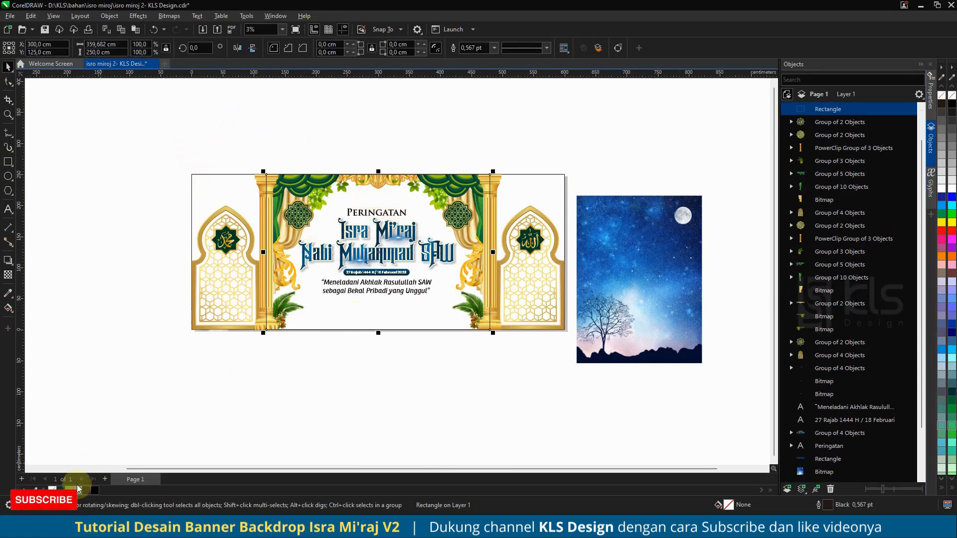
left_click(61, 490)
right_click(52, 490)
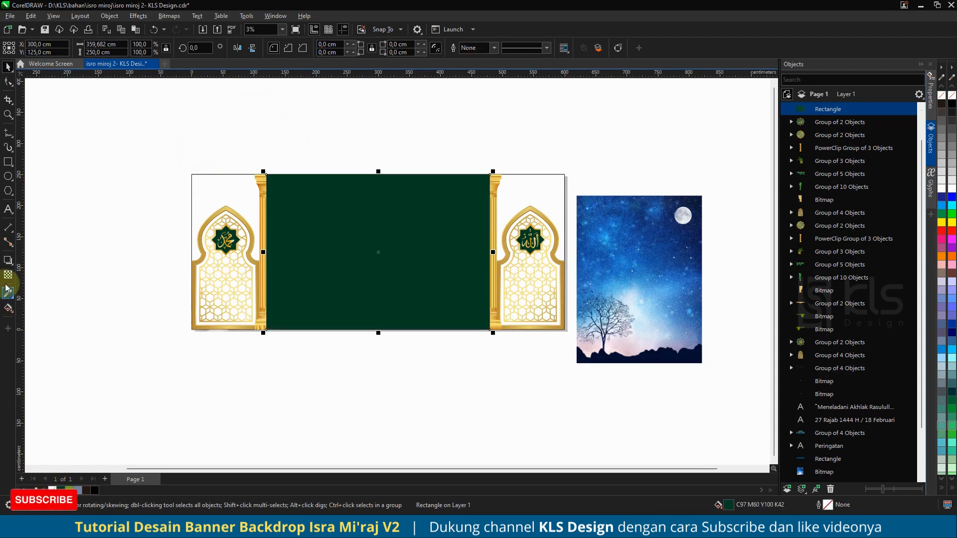
Step: Apply an elliptical fountain fill to the green rectangle and select its center node
left_click(8, 309)
left_click(38, 48)
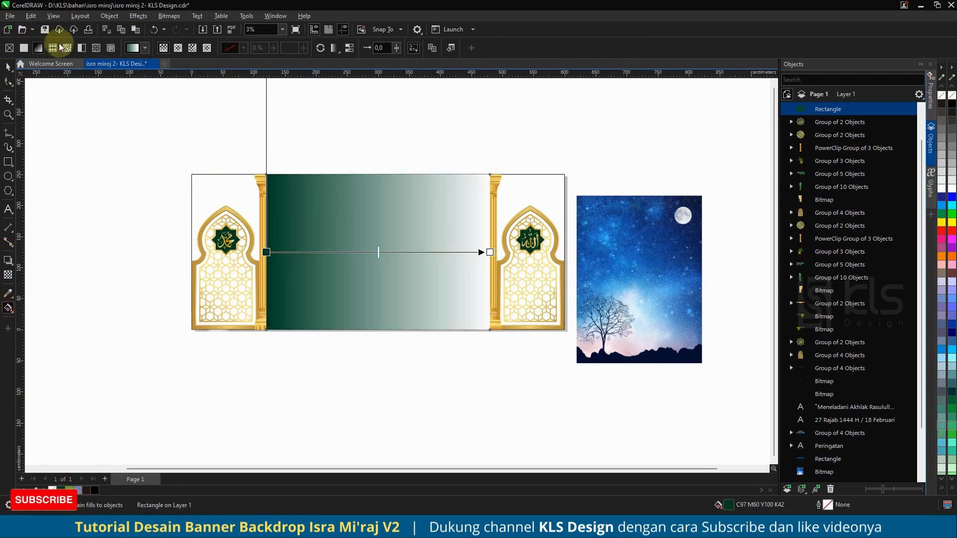
left_click(178, 48)
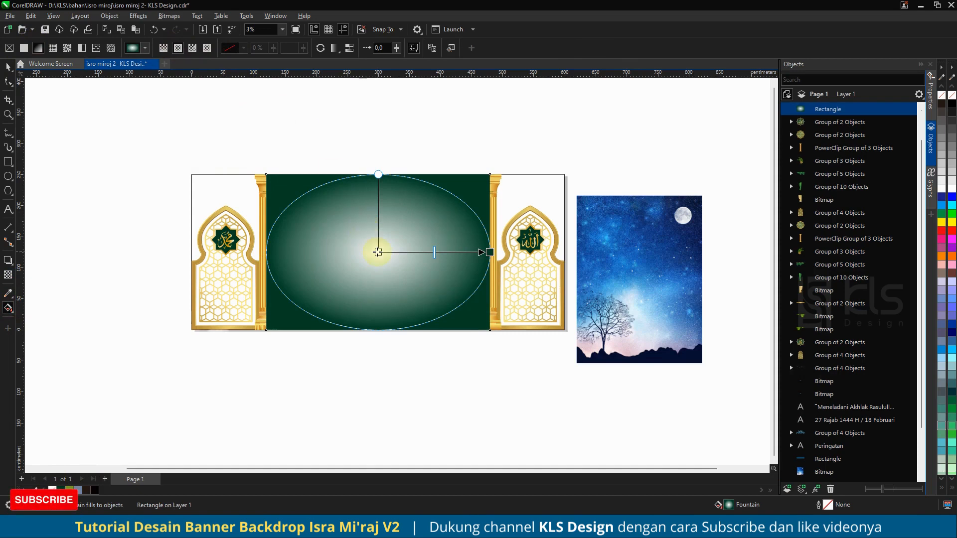
left_click(377, 252)
Step: Set the gradient's center color to a bright green, C72 M34 Y100 K0
left_click(69, 490)
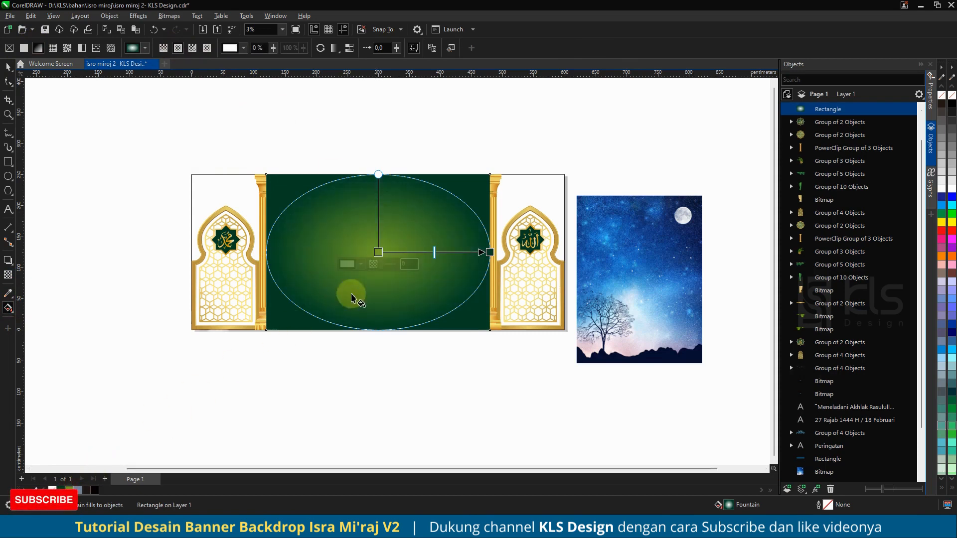
left_click(361, 265)
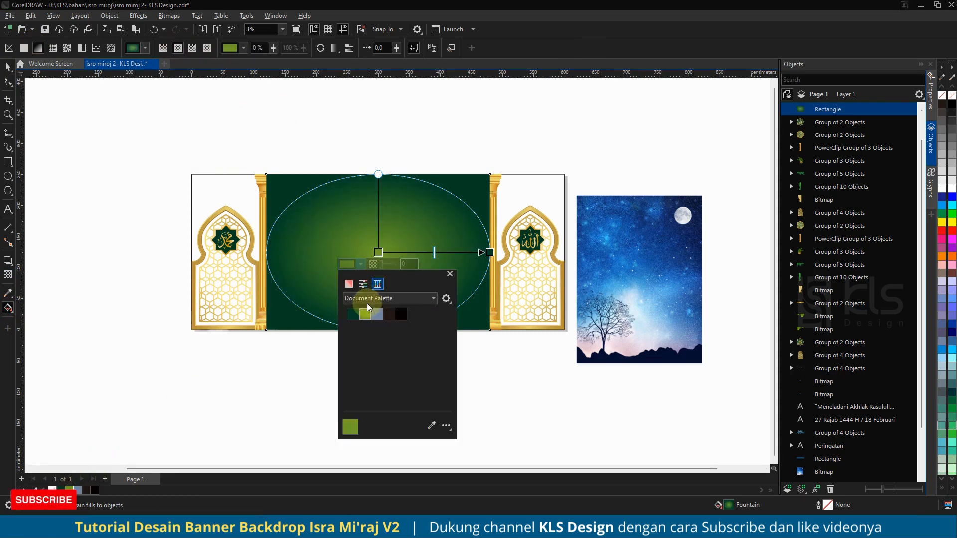
left_click(348, 284)
left_click_drag(385, 337, 399, 340)
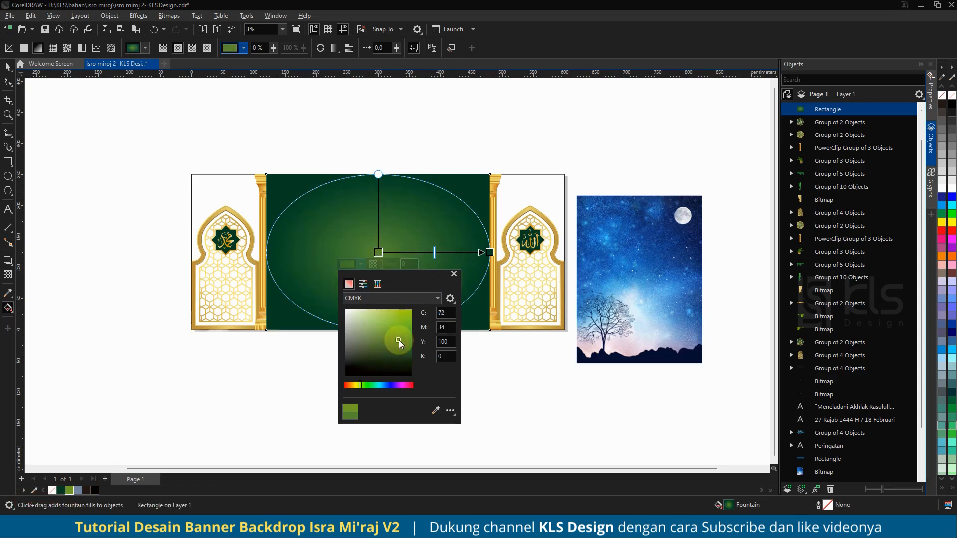
left_click(513, 374)
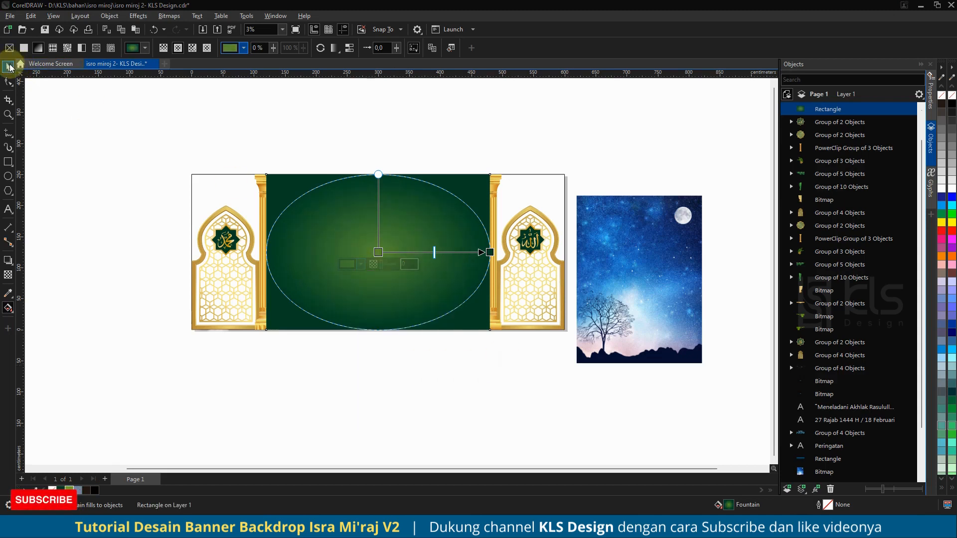
Step: Send the gradient rectangle to the back behind all decorations
left_click(9, 66)
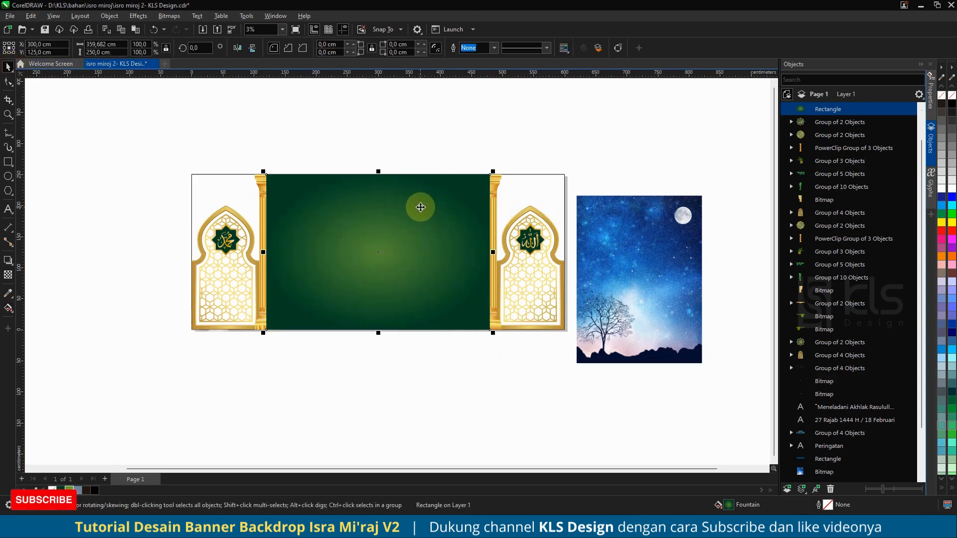
key("shift+Page_Down")
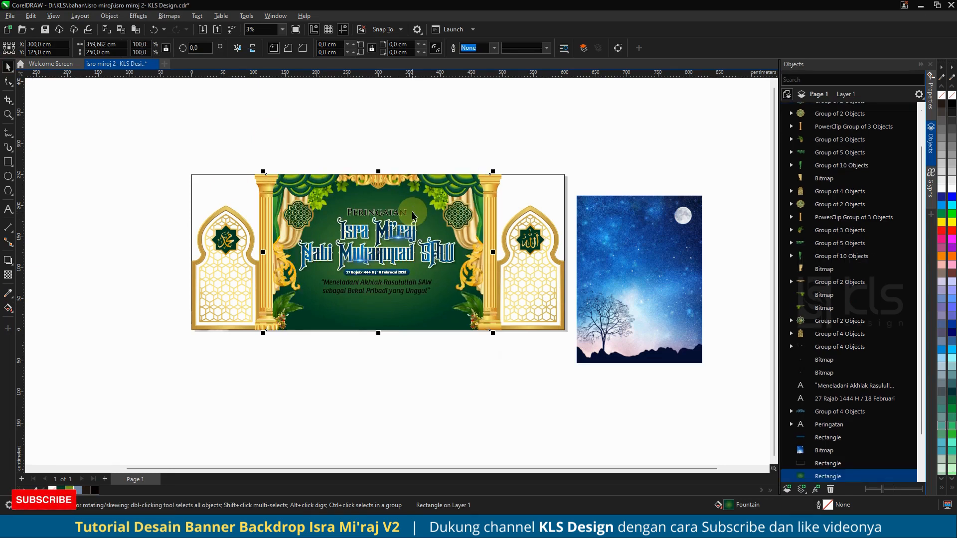
Step: Widen the elliptical gradient slightly by moving its outer node
left_click(7, 309)
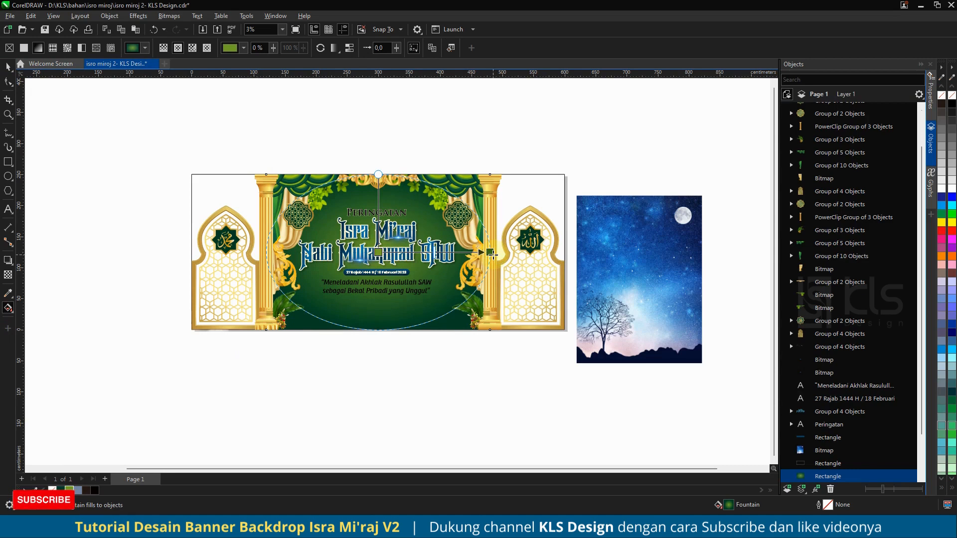
left_click_drag(491, 253, 503, 253)
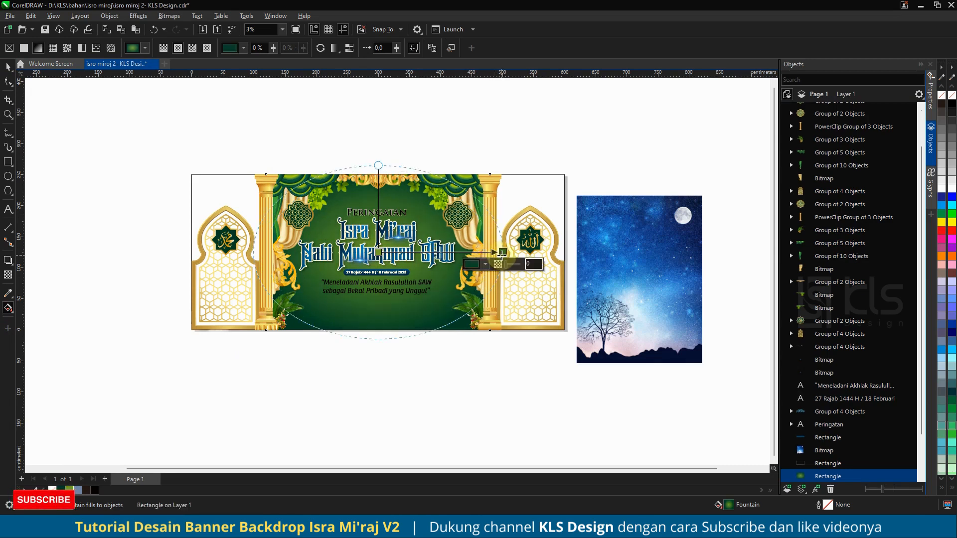
Step: Undo the last gradient adjustment on the green background rectangle
key("ctrl+z")
left_click(378, 252)
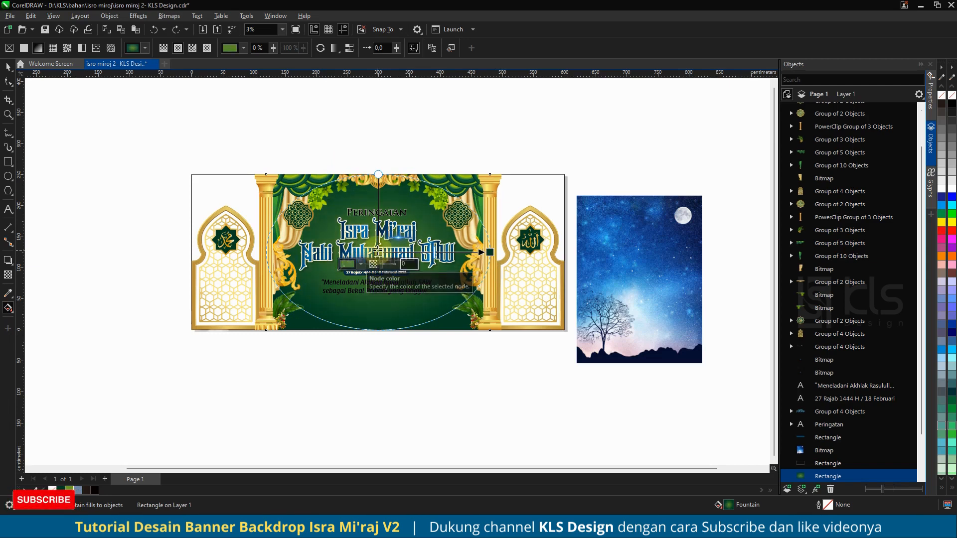
left_click(360, 265)
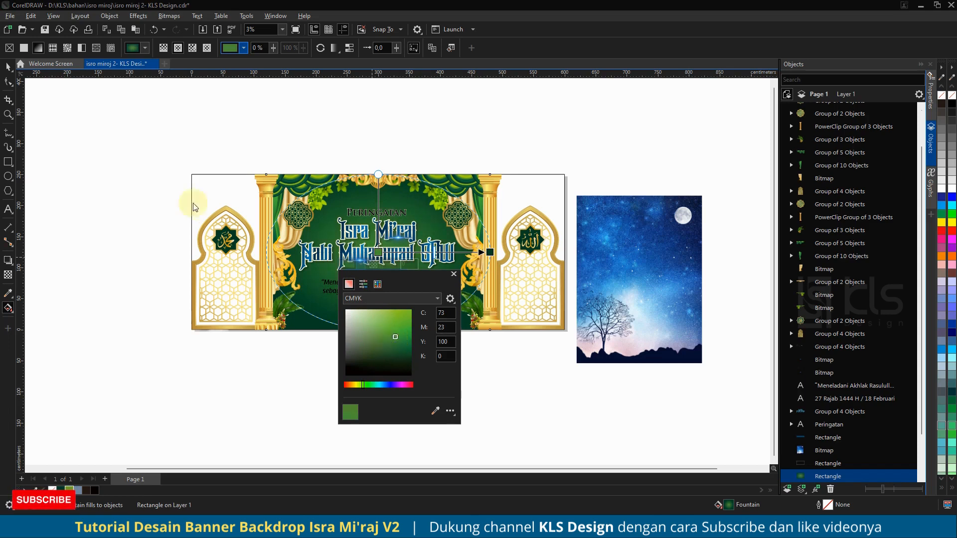
left_click(8, 67)
left_click(66, 155)
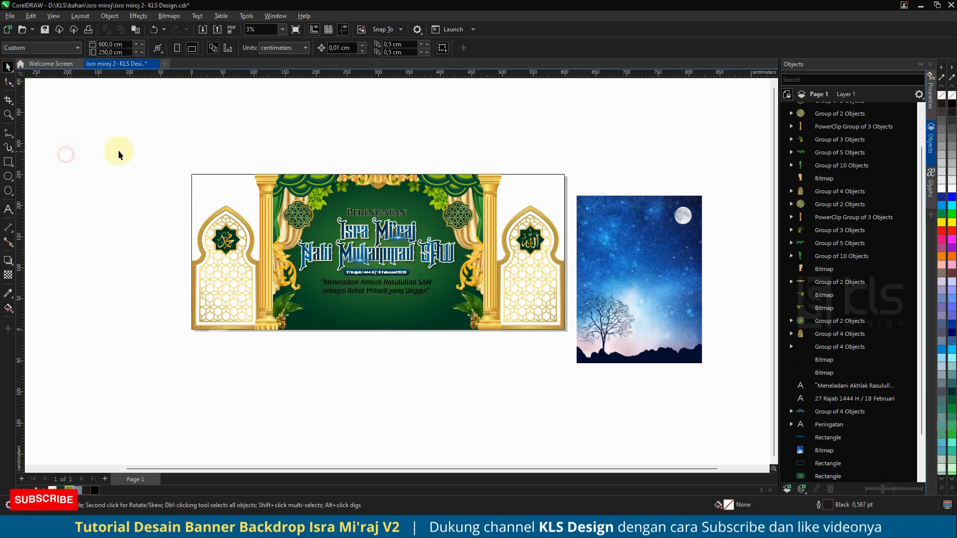
Step: Scale the night-sky bitmap to fill the banner's right side behind the arch
left_click(688, 215)
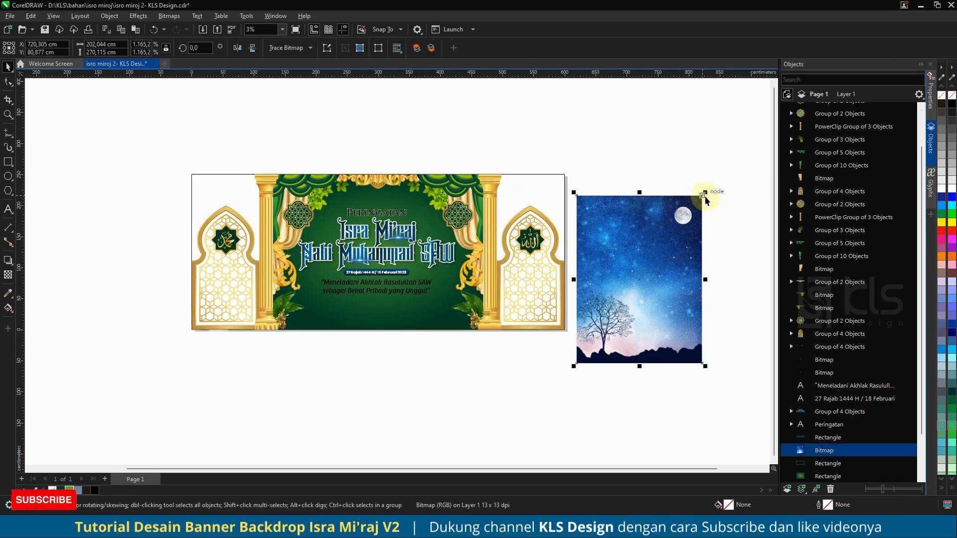
left_click_drag(705, 194, 567, 172)
left_click_drag(435, 344, 438, 331)
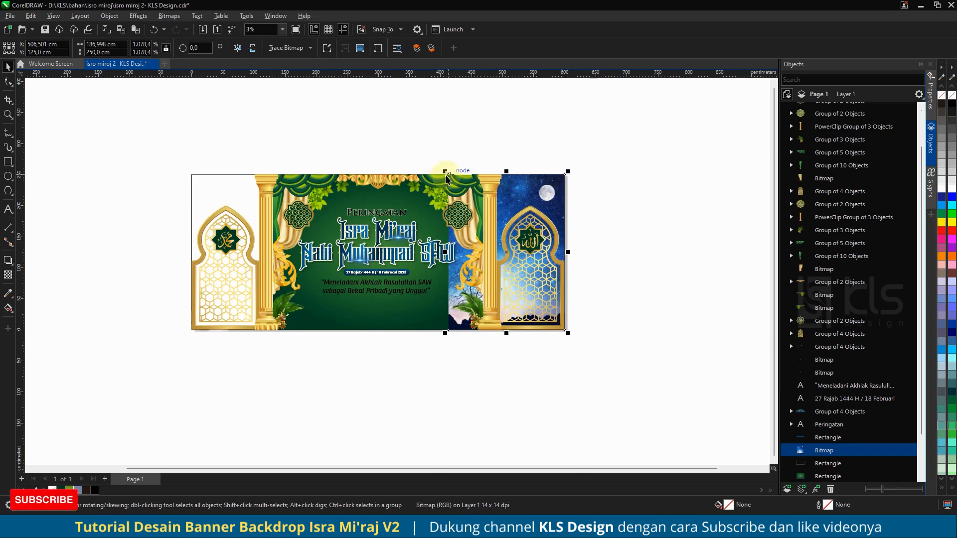
Step: Duplicate the sky bitmap onto the banner's left side and send the sky bitmaps to the back
left_click_drag(446, 178, 192, 175)
key("shift+Page_Up")
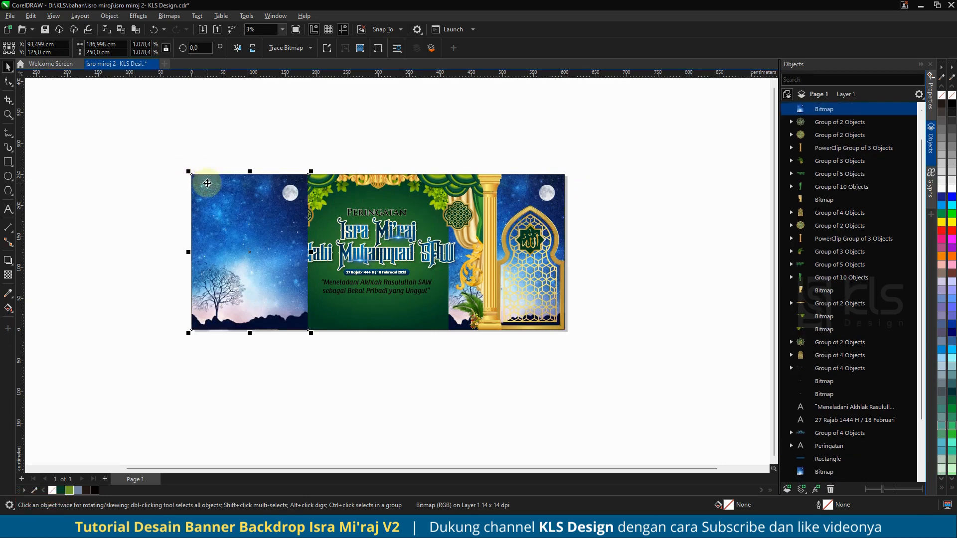
key("shift+Page_Down")
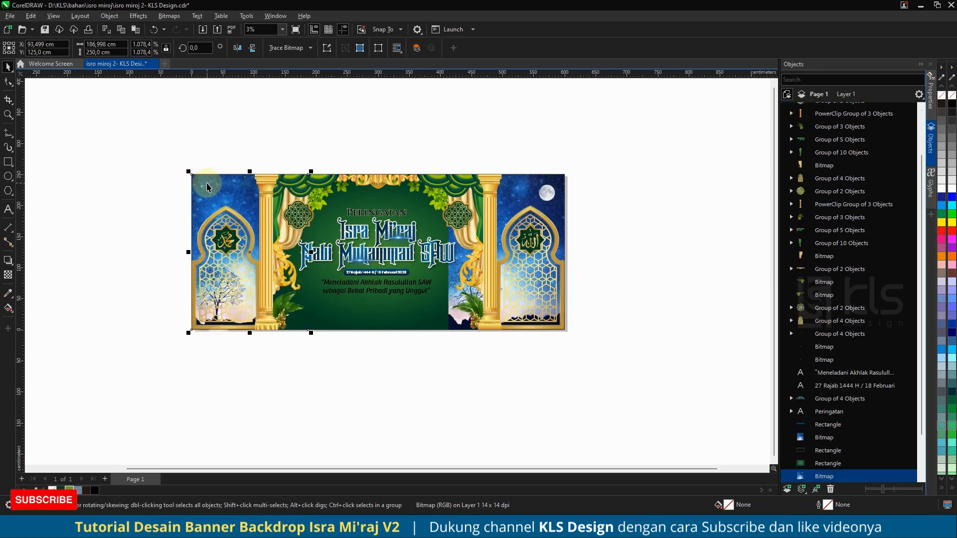
left_click_drag(219, 190, 521, 182)
key("shift+Page_Down")
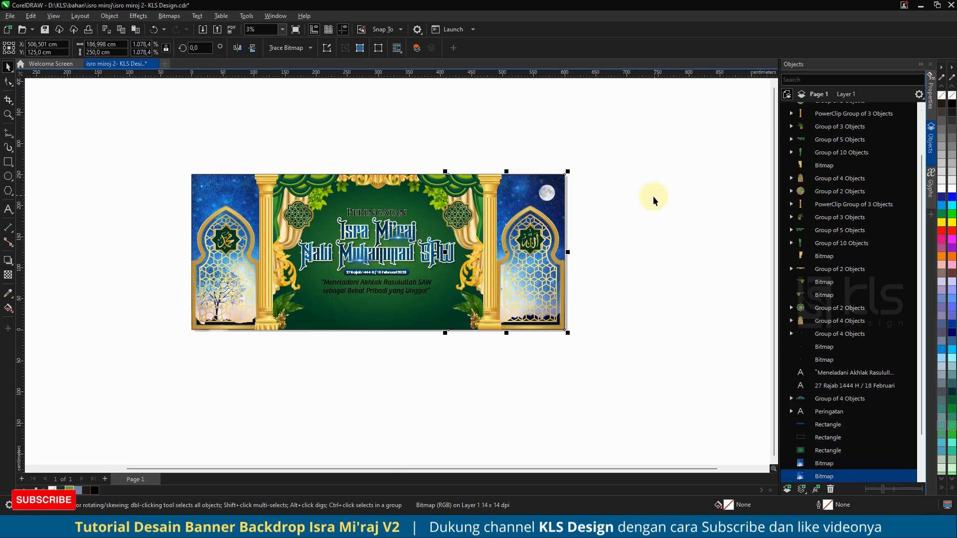
Step: Move the cloud group onto the bottom of the banner's green center
left_click(638, 190)
scroll(357, 321, "down", 1)
scroll(357, 320, "down", 1)
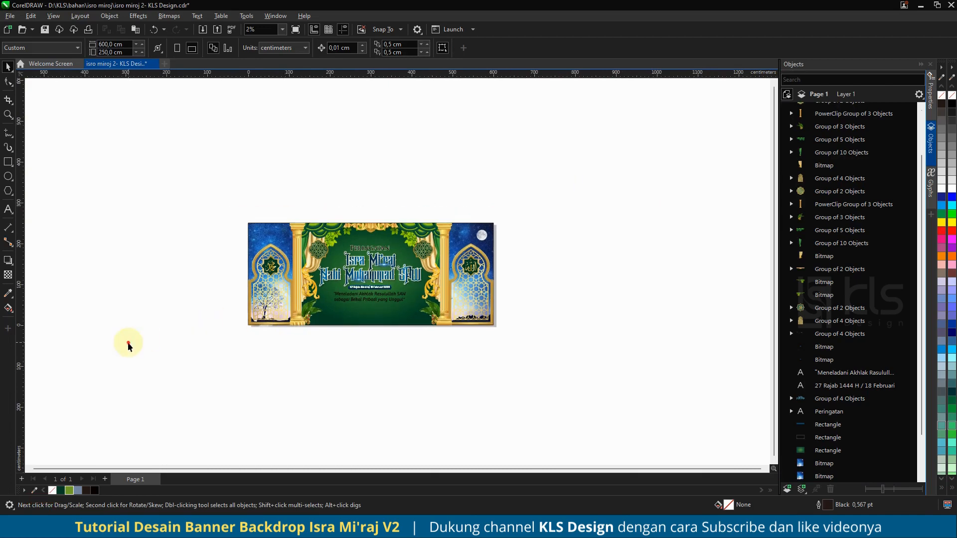
left_click(192, 322)
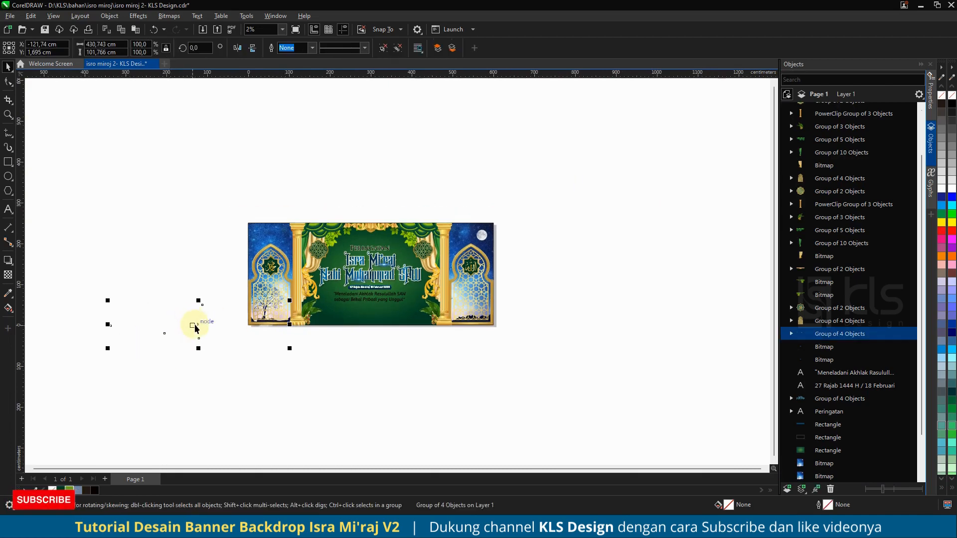
left_click_drag(194, 327, 413, 319)
scroll(363, 312, "up", 2)
left_click(513, 413)
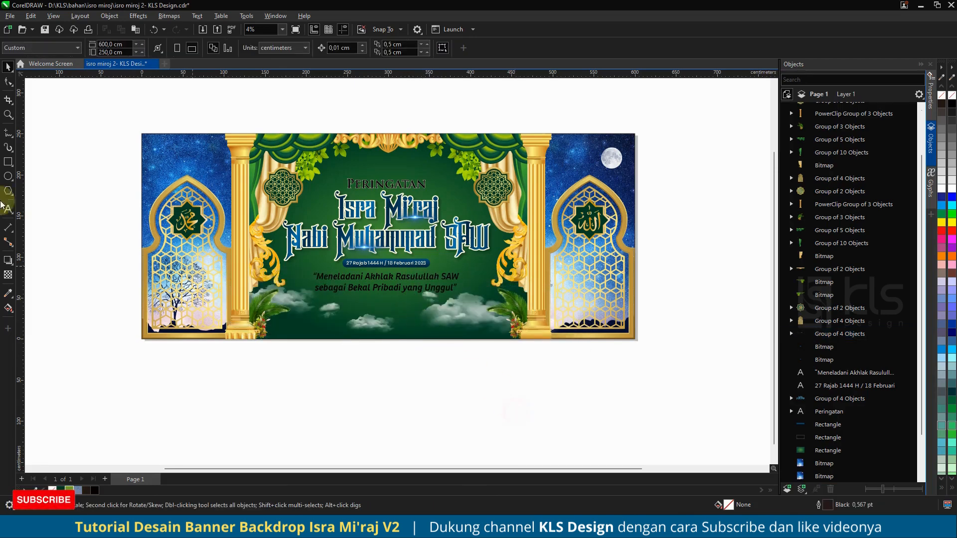
Step: Draw a rectangle across the banner bottom between the pillars and convert it to curves
left_click(7, 162)
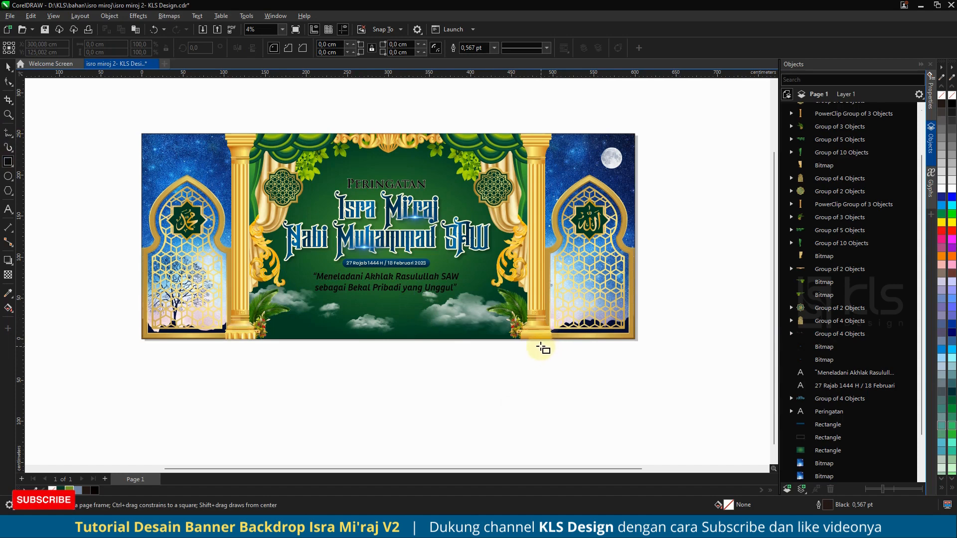
left_click_drag(537, 340, 237, 309)
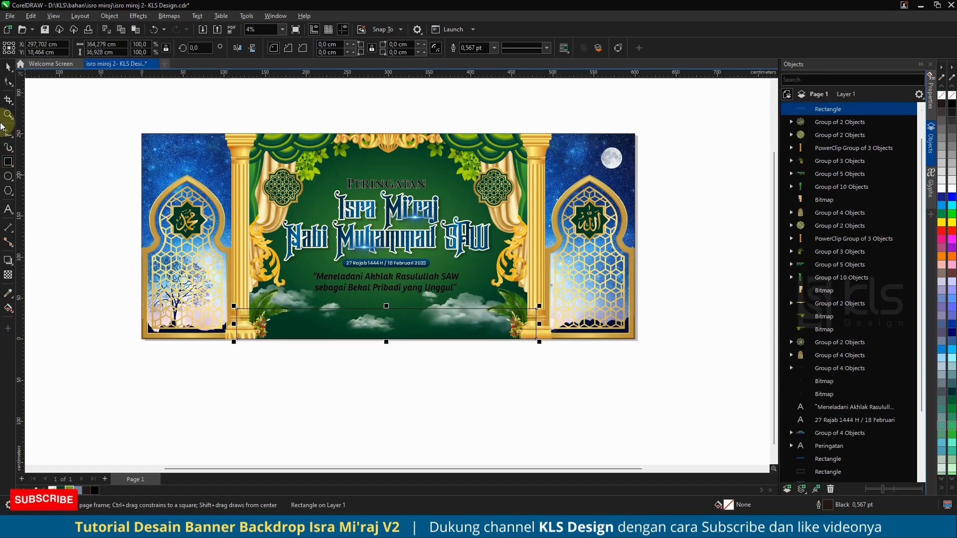
left_click(8, 81)
key("ctrl+q")
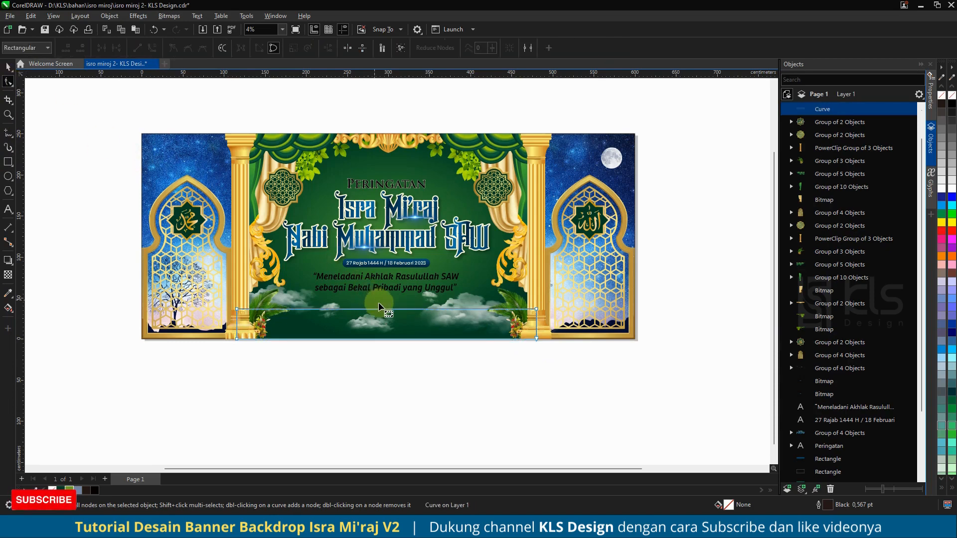
Step: Bend the shape's top edge downward into a curved arc
left_click(7, 67)
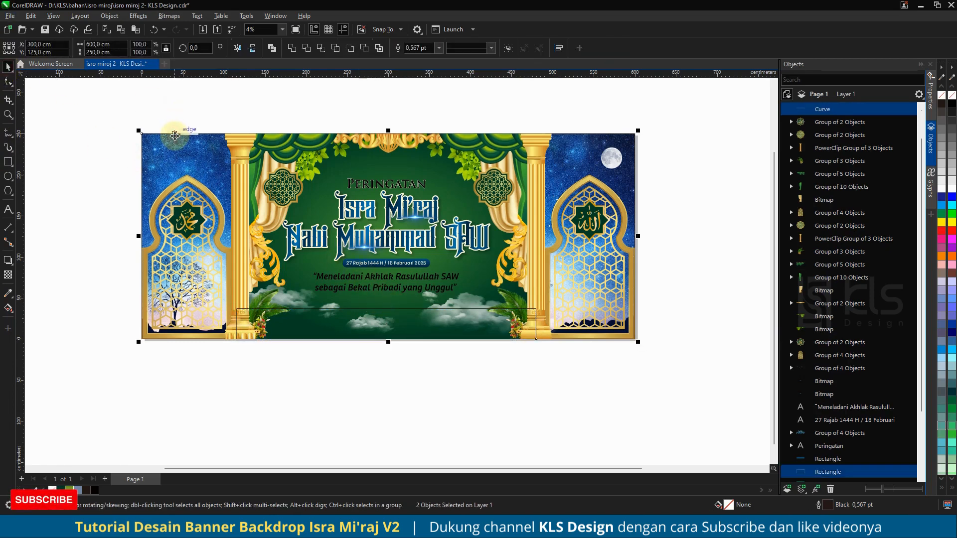
left_click(348, 91)
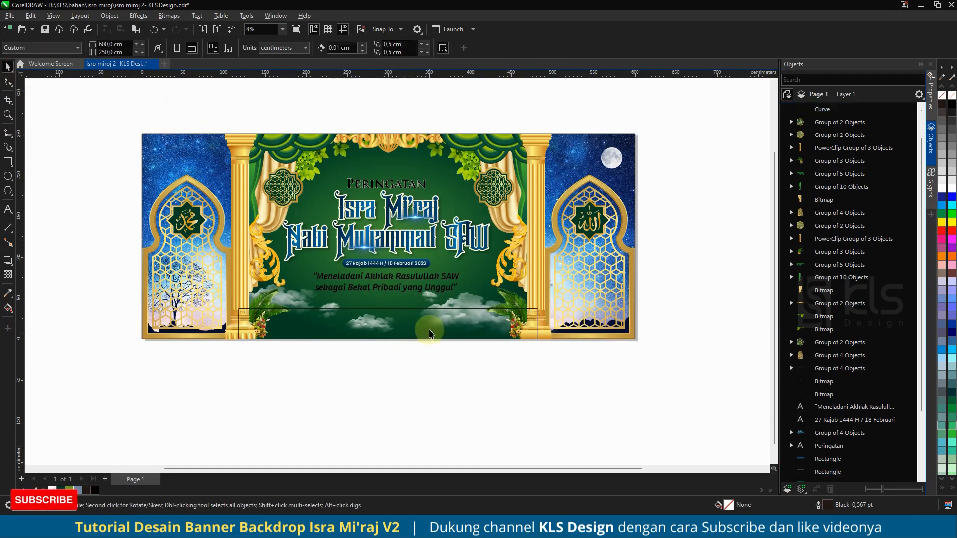
left_click(423, 322)
left_click(9, 82)
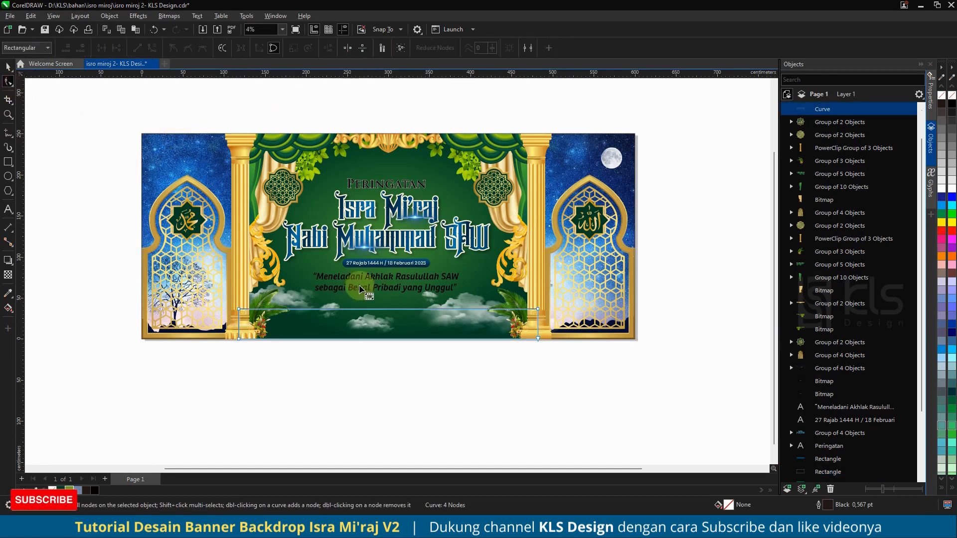
left_click(387, 311)
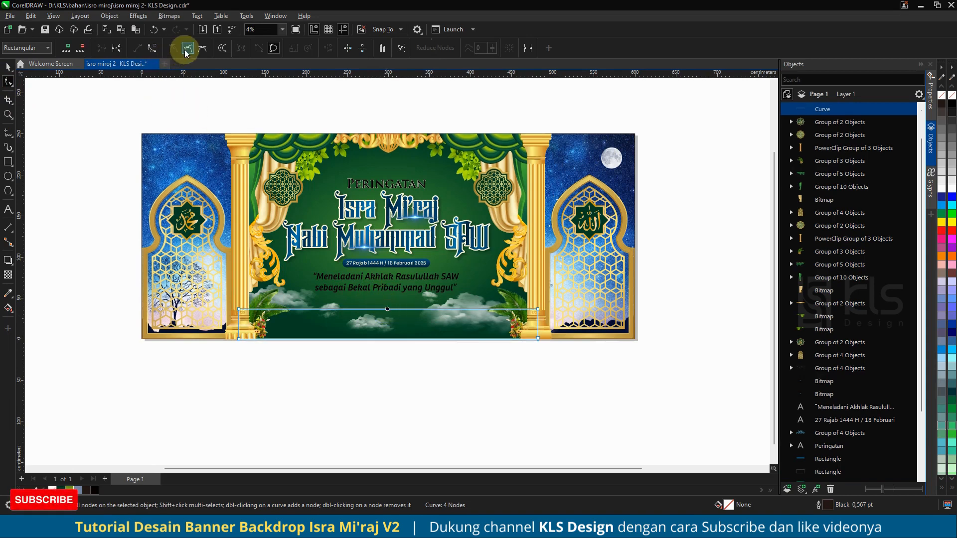
left_click(152, 48)
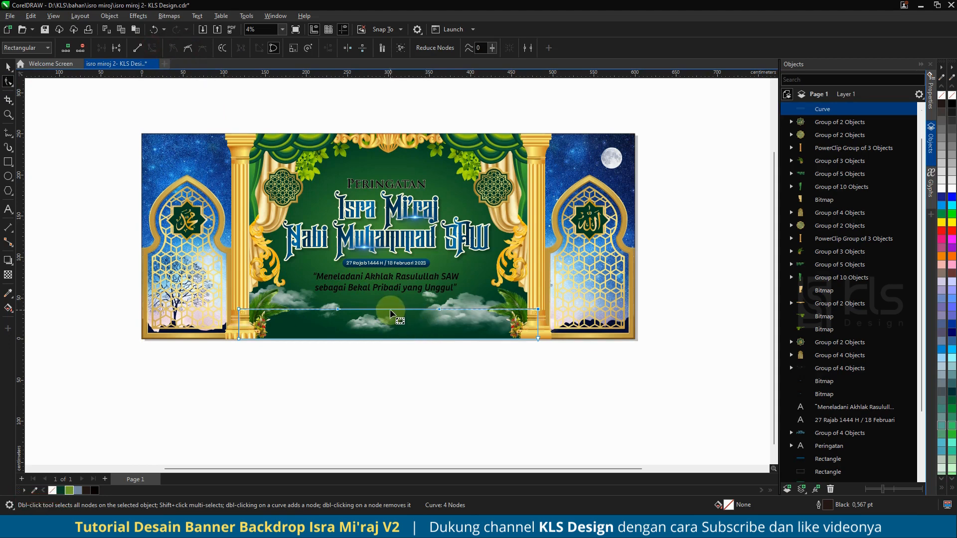
left_click_drag(390, 310, 391, 325)
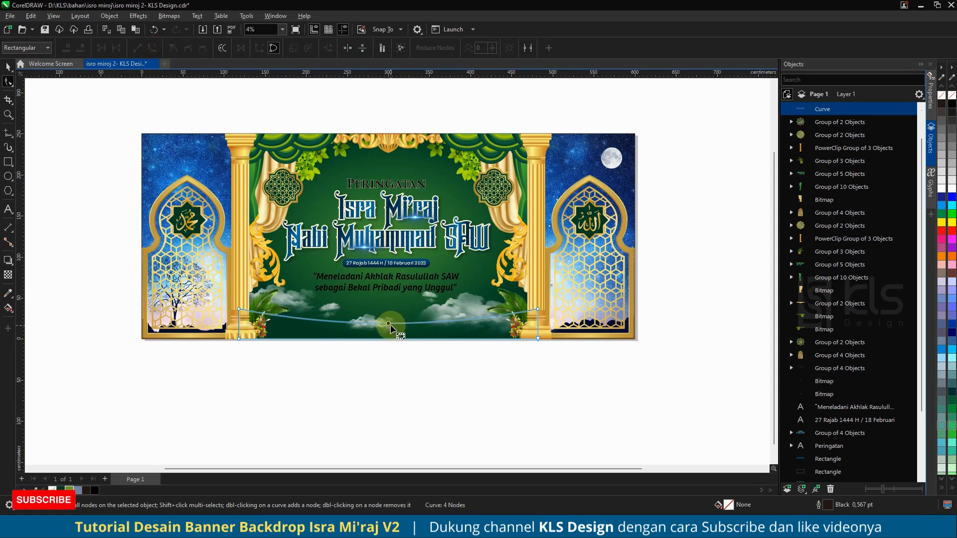
Step: Duplicate the curved shape, fill it green C60 M18 Y100 K6, and remove its outline
left_click(8, 66)
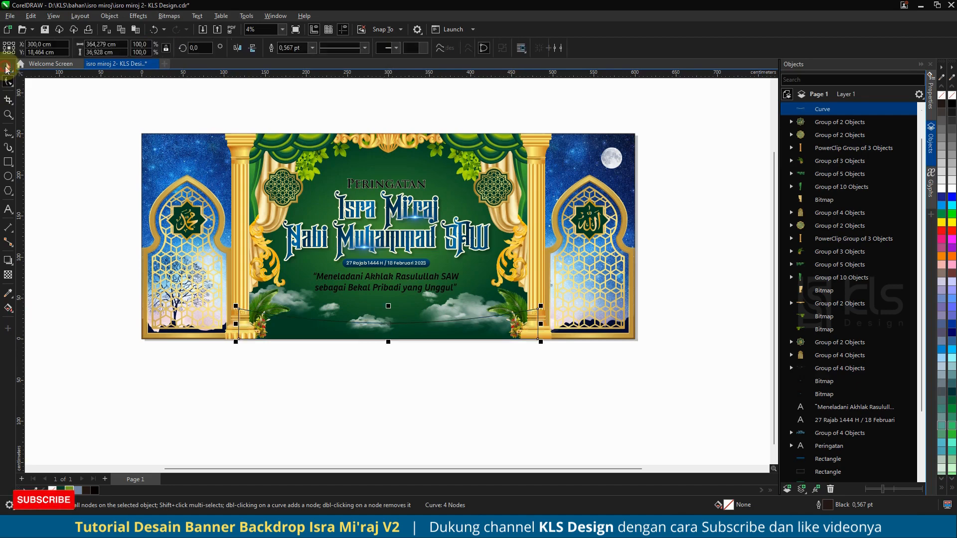
mouse_move(389, 306)
left_mouse_down()
mouse_move(393, 299)
mouse_move(393, 309)
left_mouse_up()
right_click(393, 309)
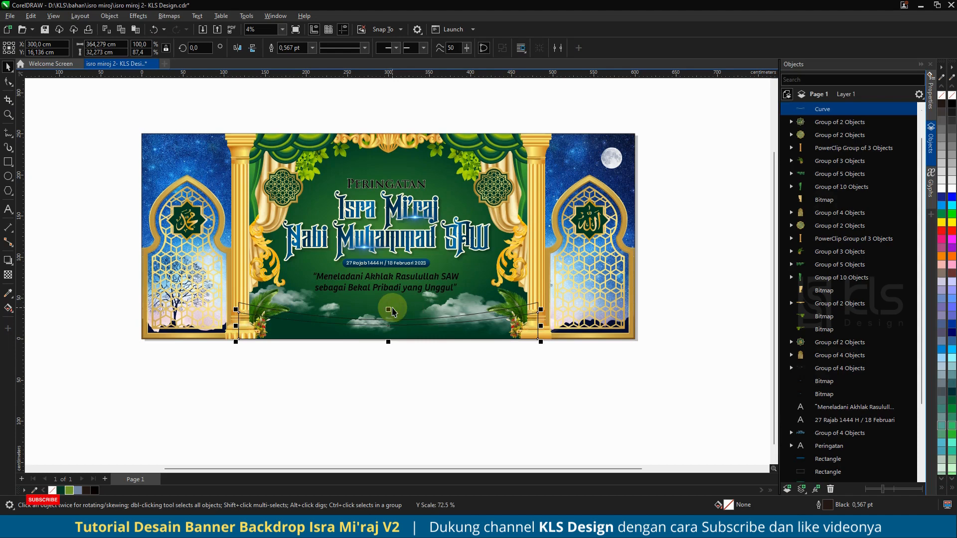
left_click(423, 368)
left_click(459, 342)
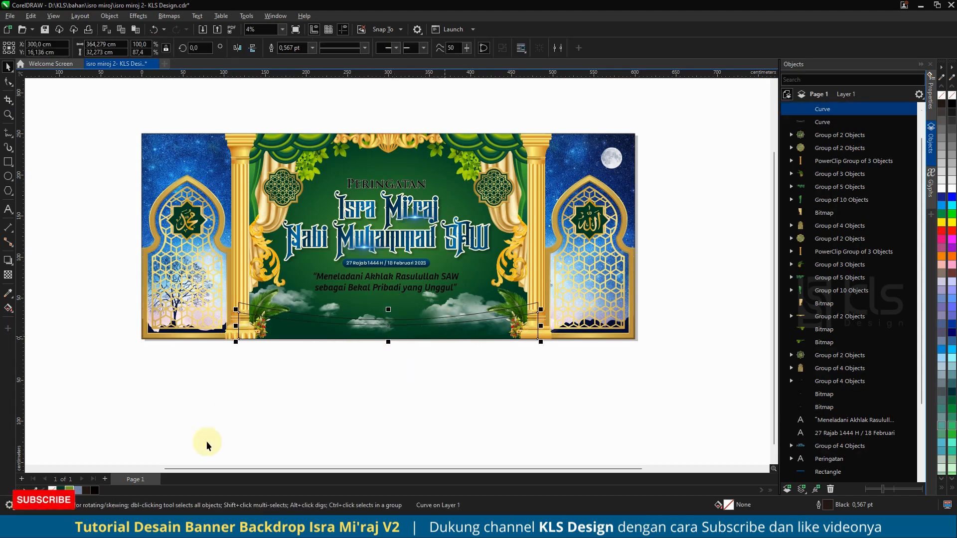
left_click(70, 491)
right_click(53, 490)
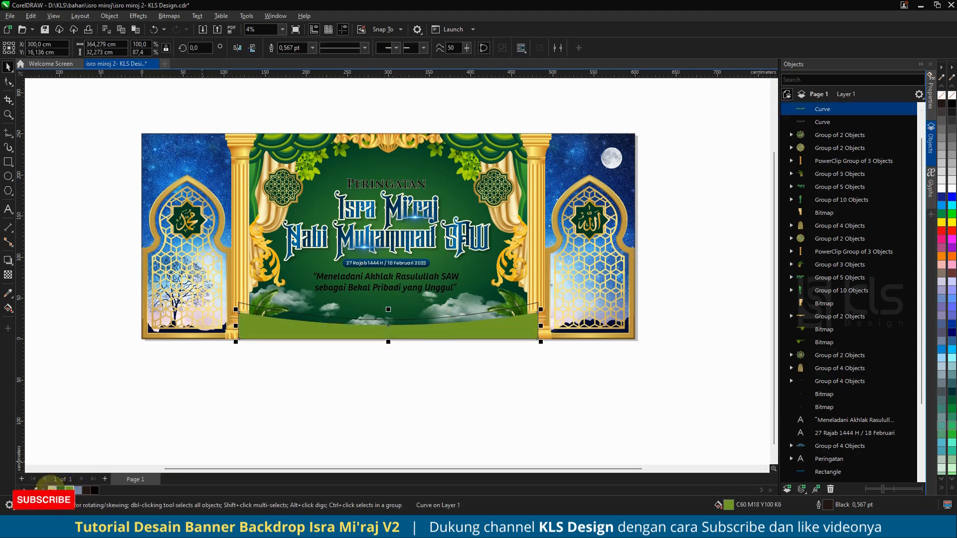
Step: Copy the arch's gold gradient fill onto the curved shape
left_click(488, 394)
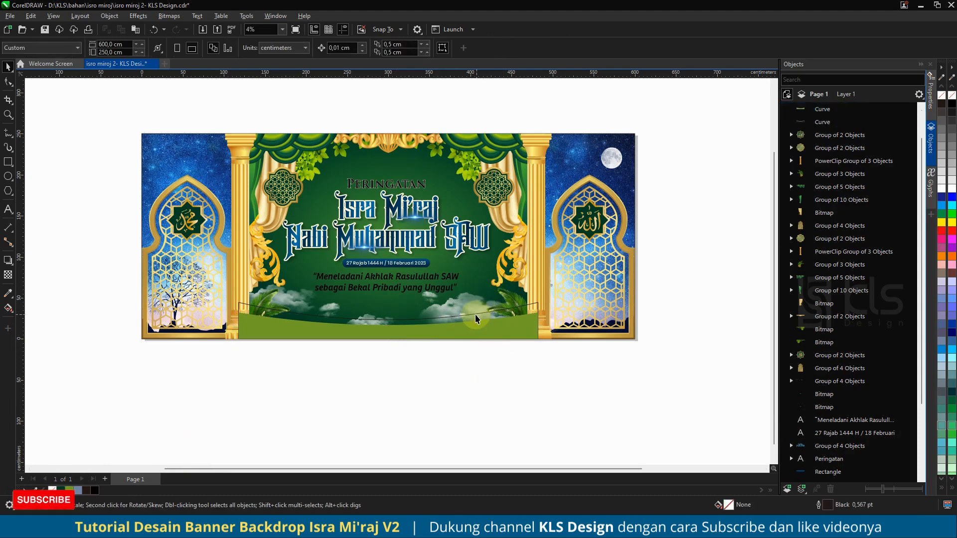
left_click(602, 189)
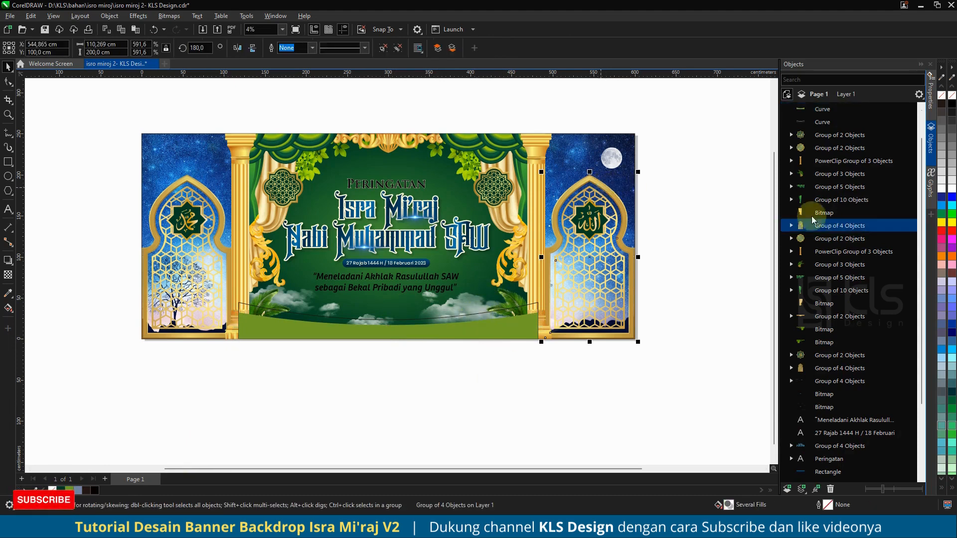
left_click(792, 226)
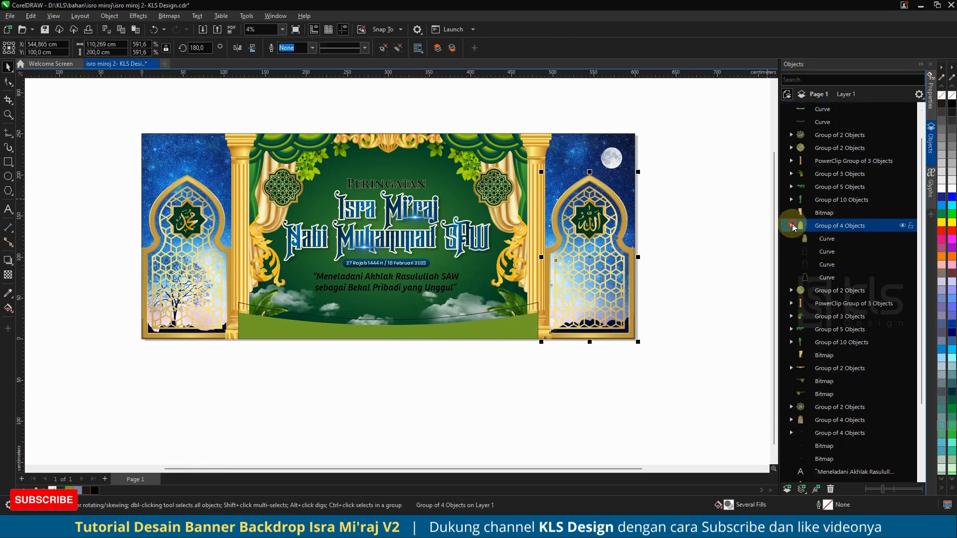
left_click(818, 278)
left_click_drag(728, 508, 477, 315)
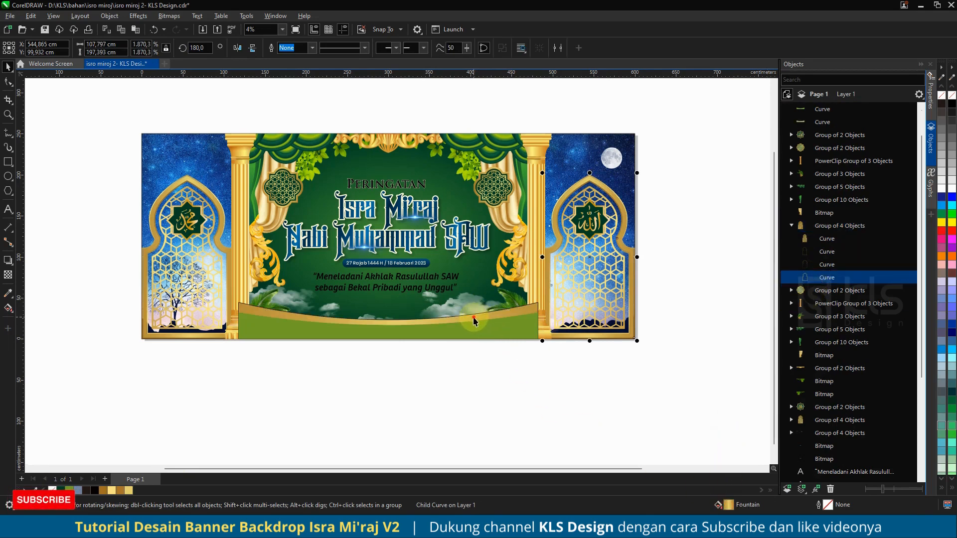
left_click(476, 319)
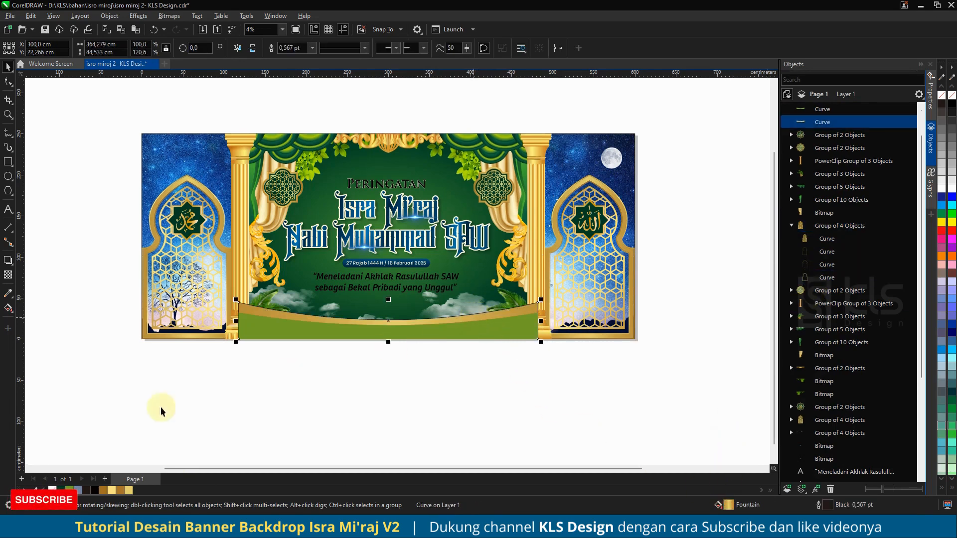
Step: Stretch a copy of the gold curve slightly upward to form a taller gold layer
left_click(466, 360)
scroll(402, 328, "up", 2)
left_click(409, 318)
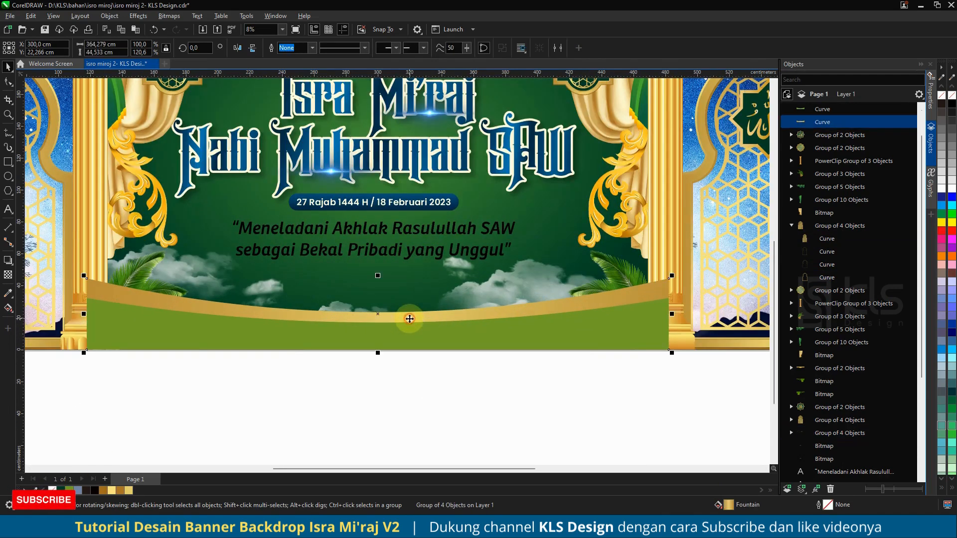
left_click_drag(378, 277, 378, 268)
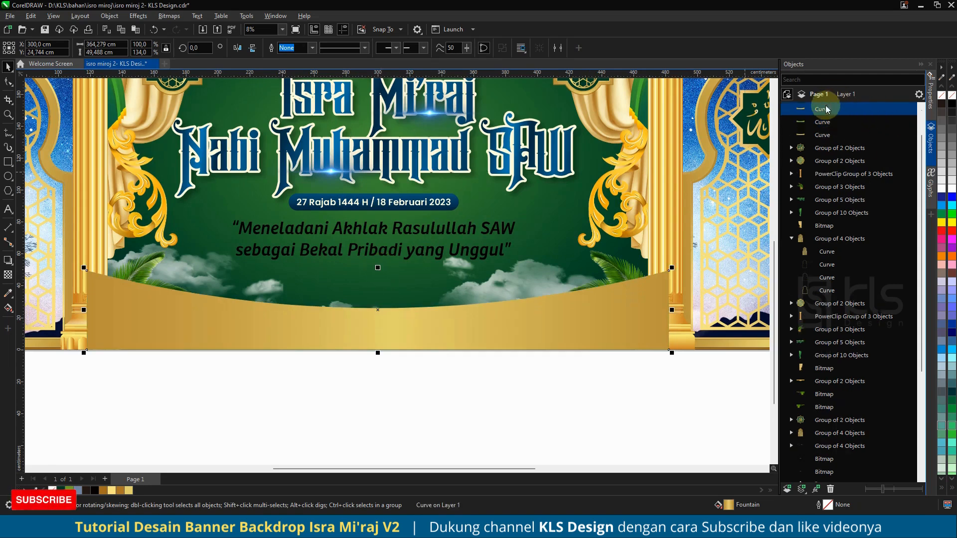
Step: Flip the selected curve vertically and shift its gold gradient with the Interactive Fill tool
left_click(822, 135)
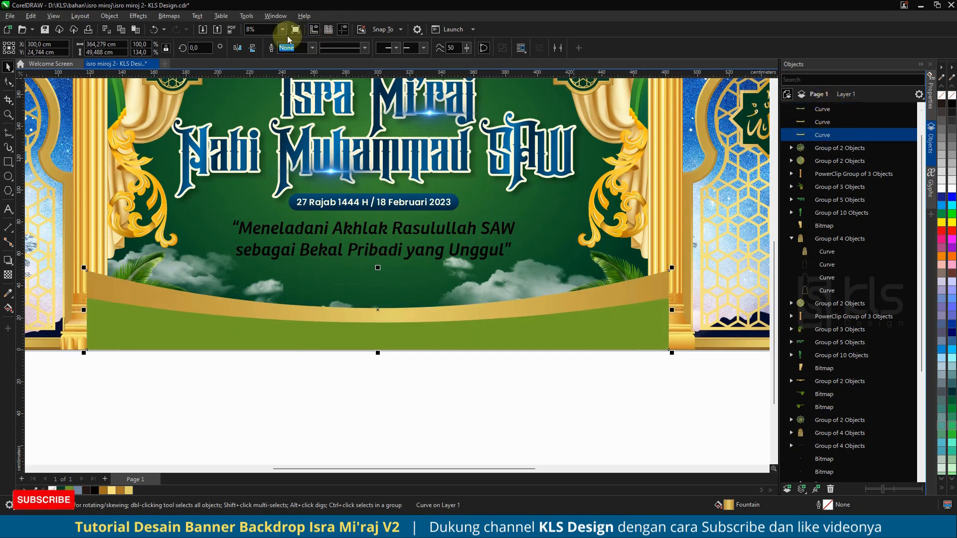
left_click(238, 48)
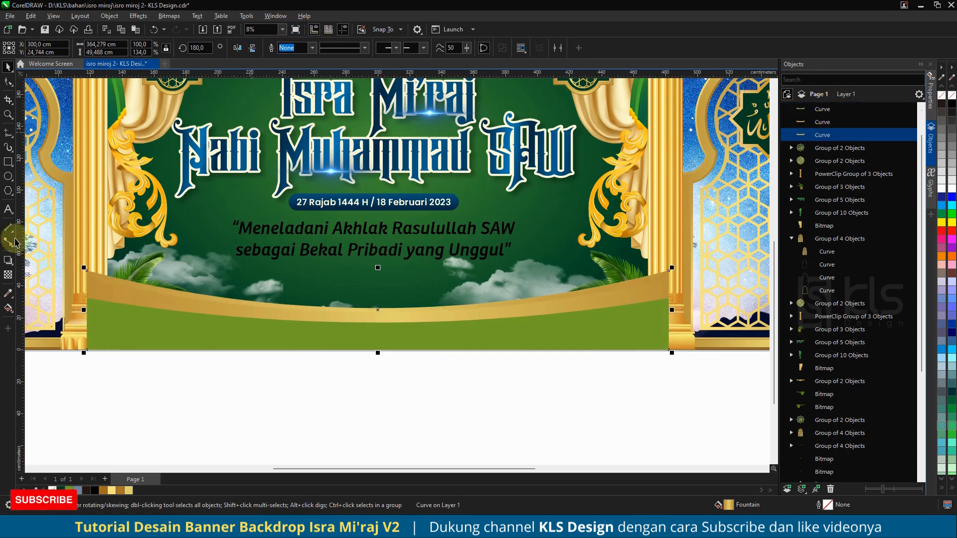
left_click(8, 309)
scroll(393, 346, "down", 2)
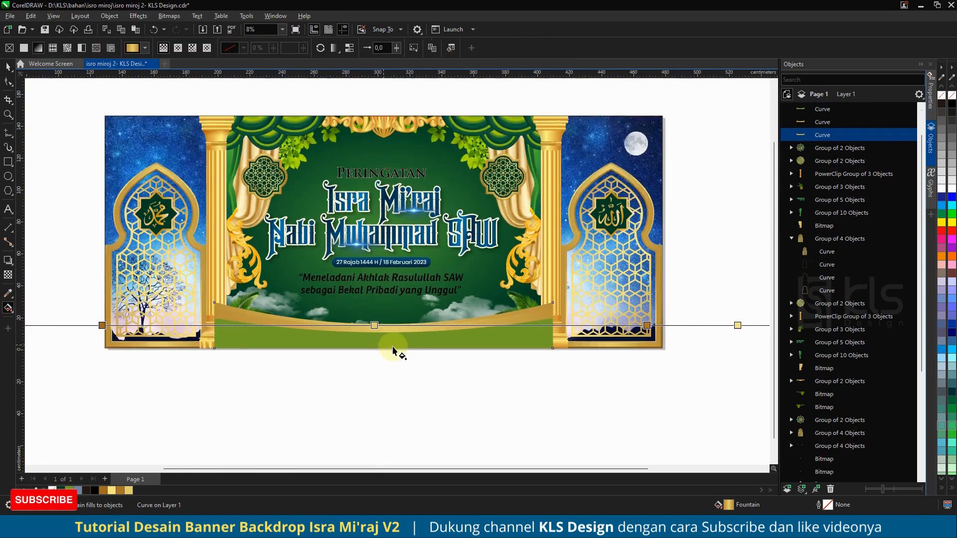
left_click_drag(351, 321, 307, 321)
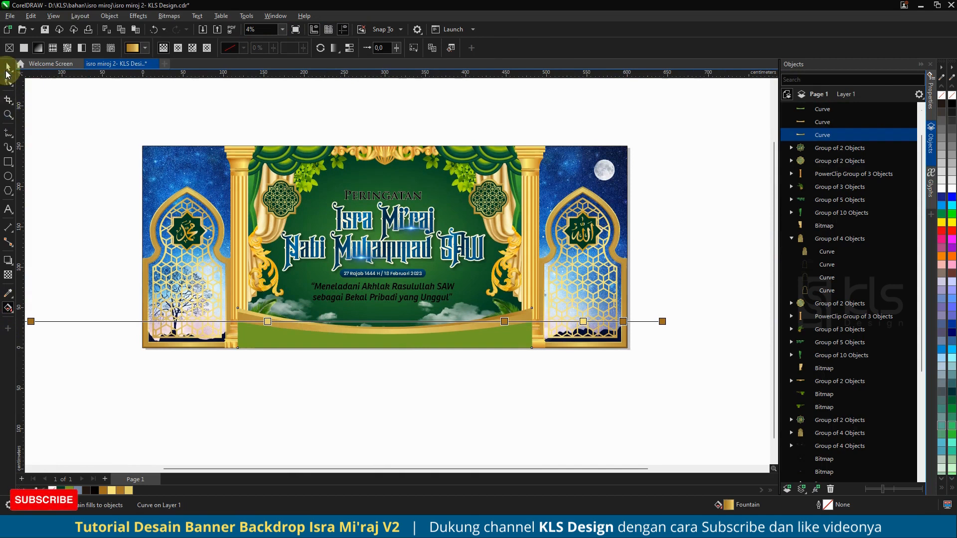
Step: Shift the gold gradient's handles on the flipped curve to reposition its highlight
left_click(397, 334)
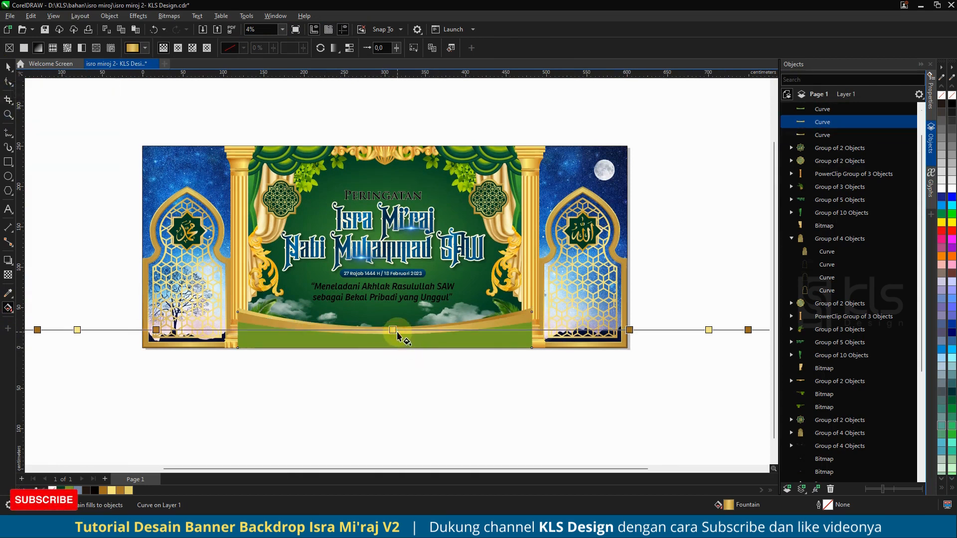
left_click_drag(403, 329, 441, 335)
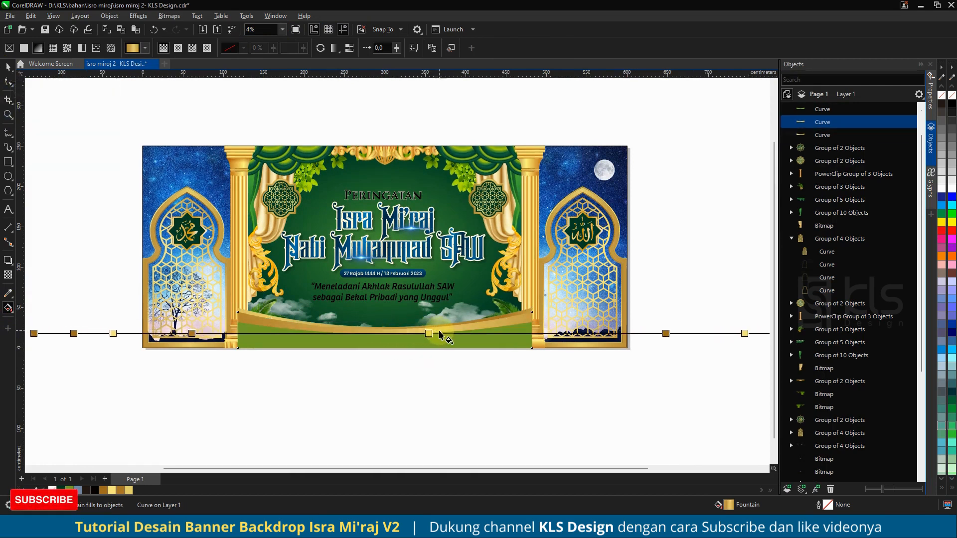
left_click(8, 67)
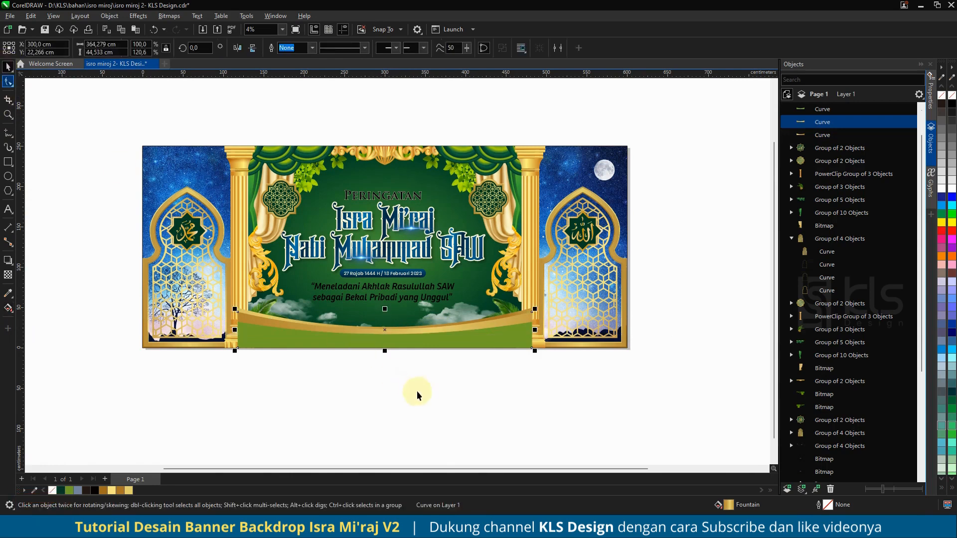
Step: Fill the green curved base with dark green C97 M60 Y100 K42
left_click(417, 391)
left_click(465, 345)
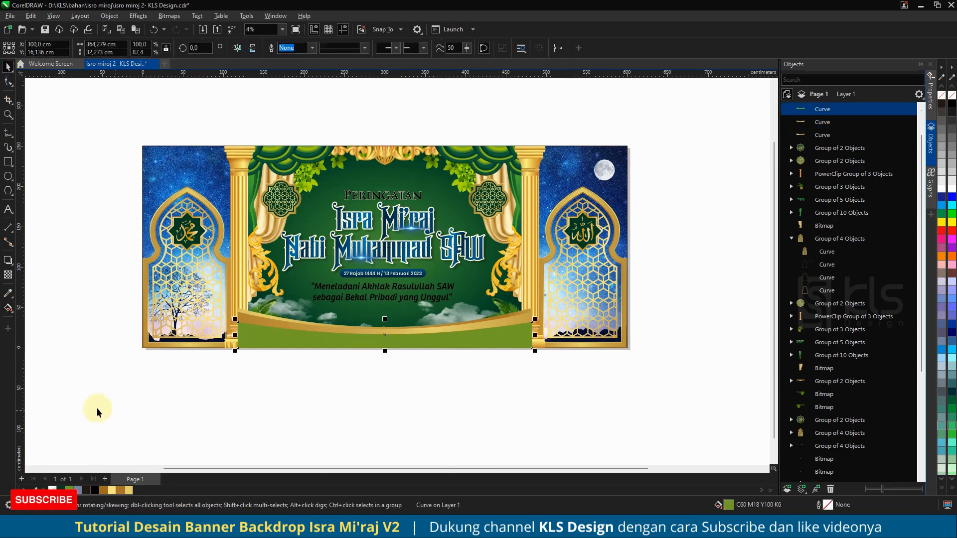
left_click(8, 308)
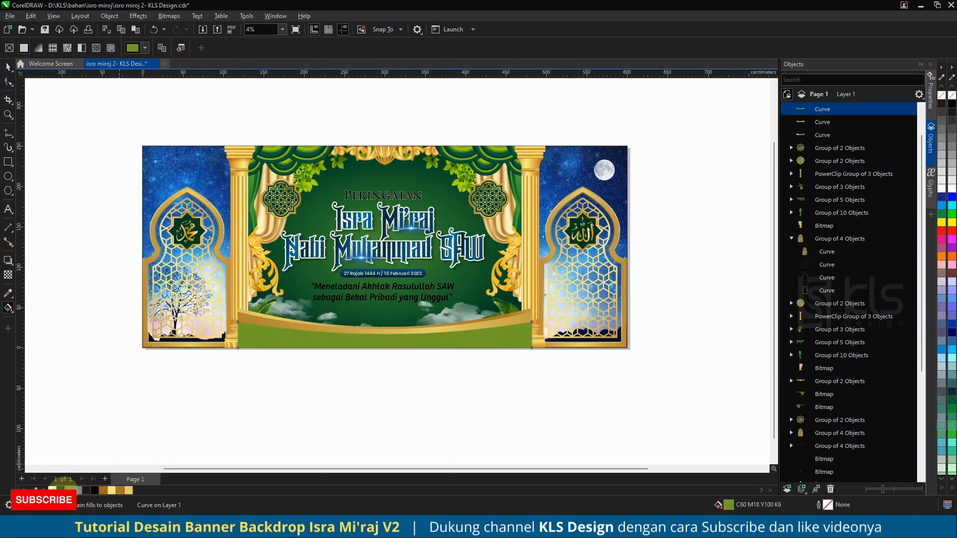
left_click(62, 490)
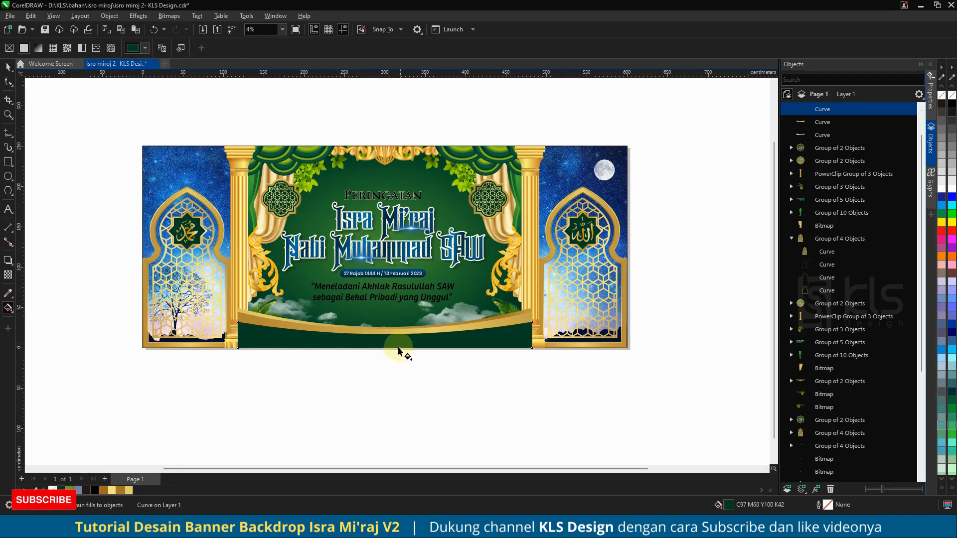
Step: Group the three stacked curves, send the group to the back, then bring it three levels forward
left_click(8, 66)
left_click(823, 135, "shift")
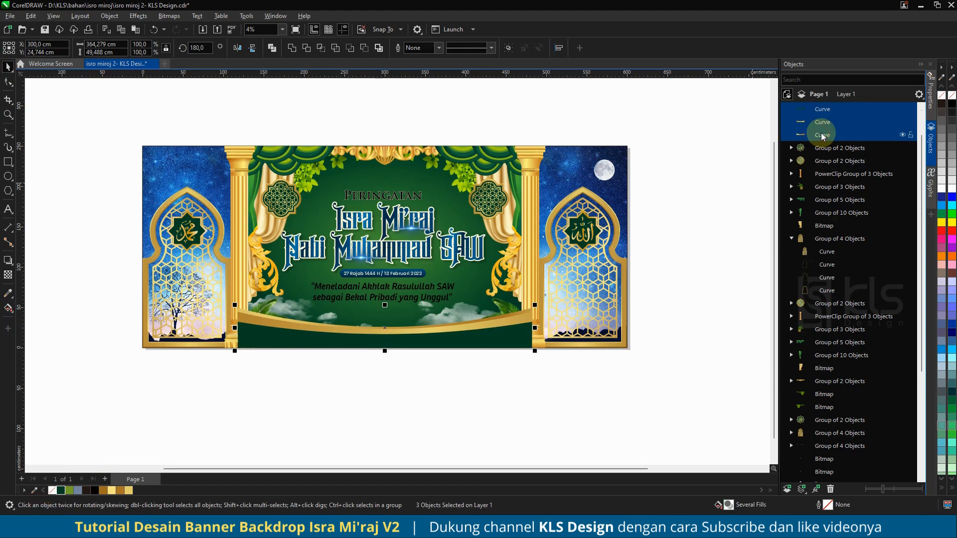
key("ctrl+g")
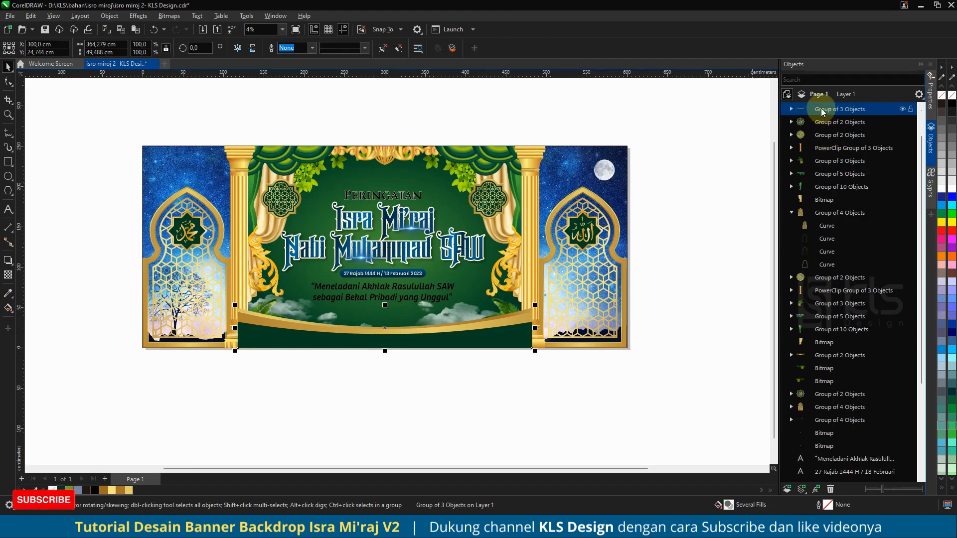
key("shift+Page_Down")
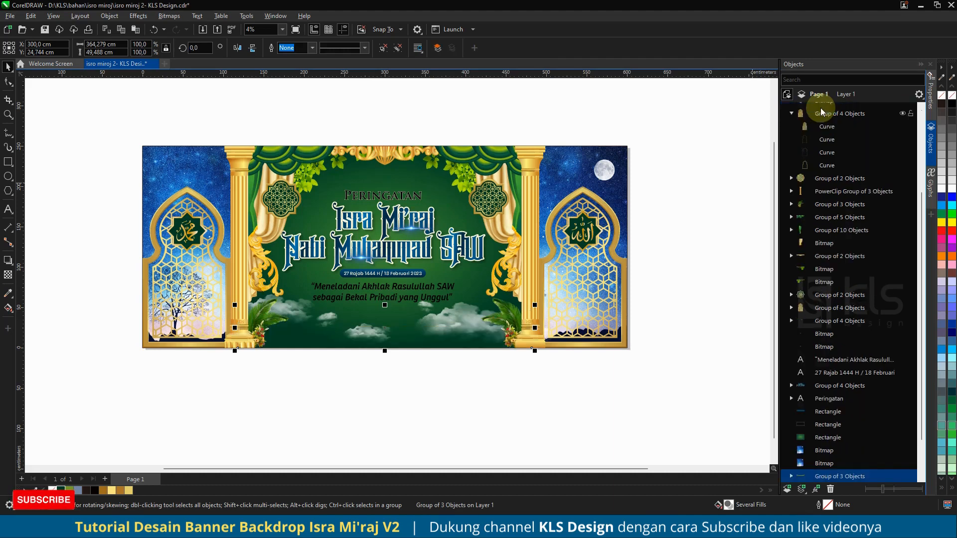
key("ctrl+Page_Up")
key("ctrl+Page_Up")
key("ctrl+Page_Up")
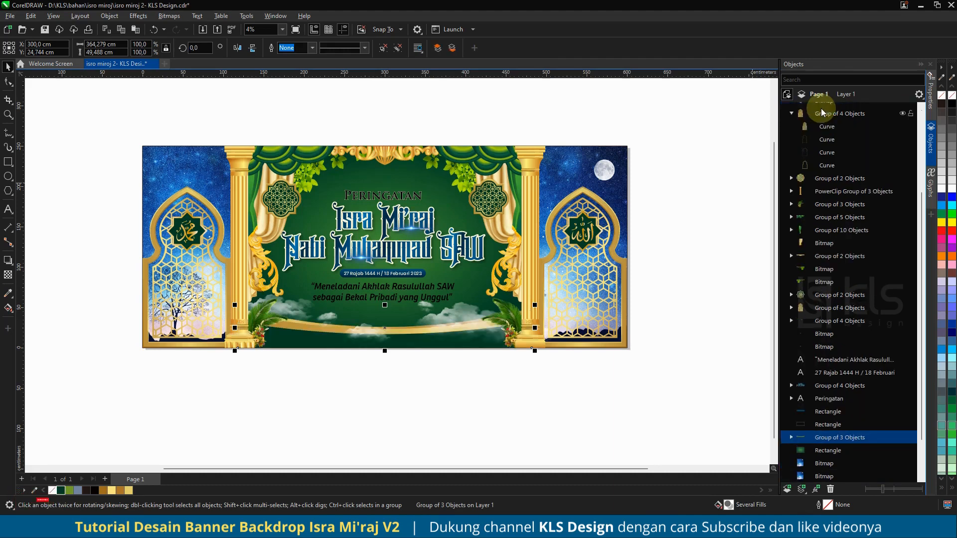
Step: Send the clouds group to the back and bring it two levels forward, placing it behind the curved base
left_click(417, 411)
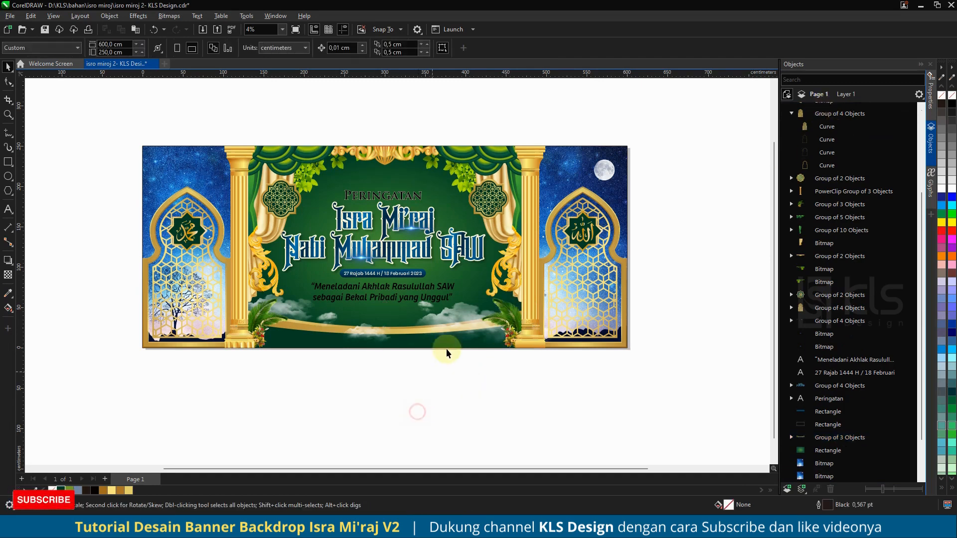
left_click(446, 314)
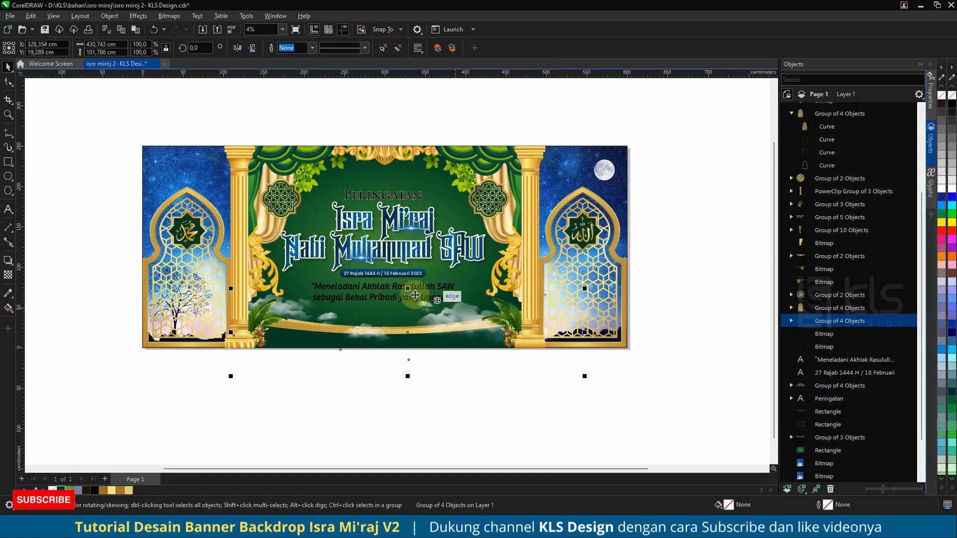
left_click_drag(461, 314, 460, 301)
key("ctrl+z")
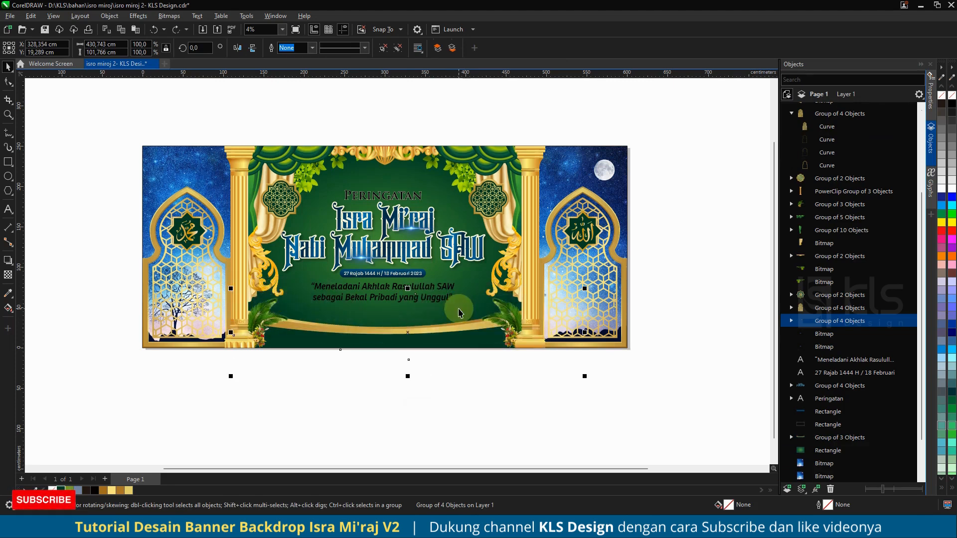
key("ctrl+End")
key("ctrl+Page_Up")
key("ctrl+Page_Up")
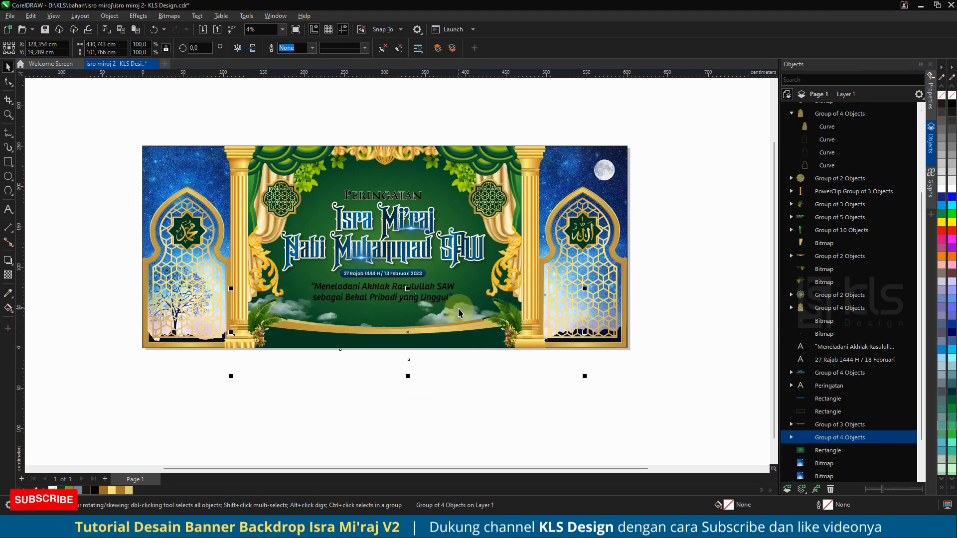
Step: Recolor the quotation text with a light gold fill
left_click(465, 416)
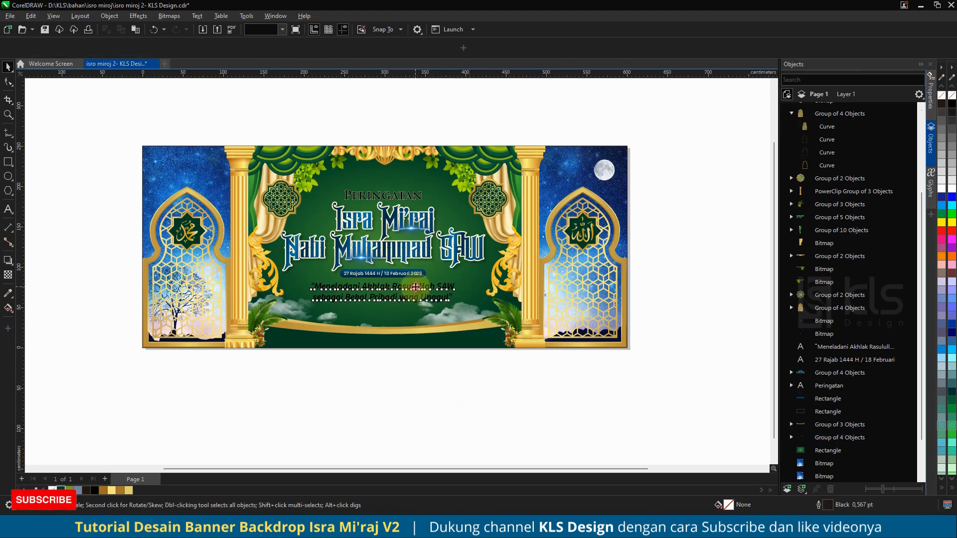
left_click(415, 287)
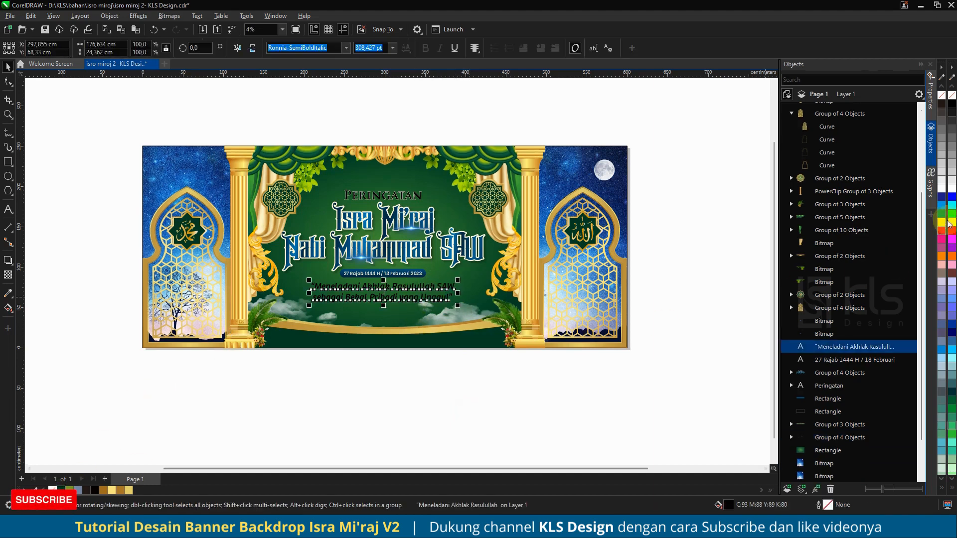
left_click(943, 189)
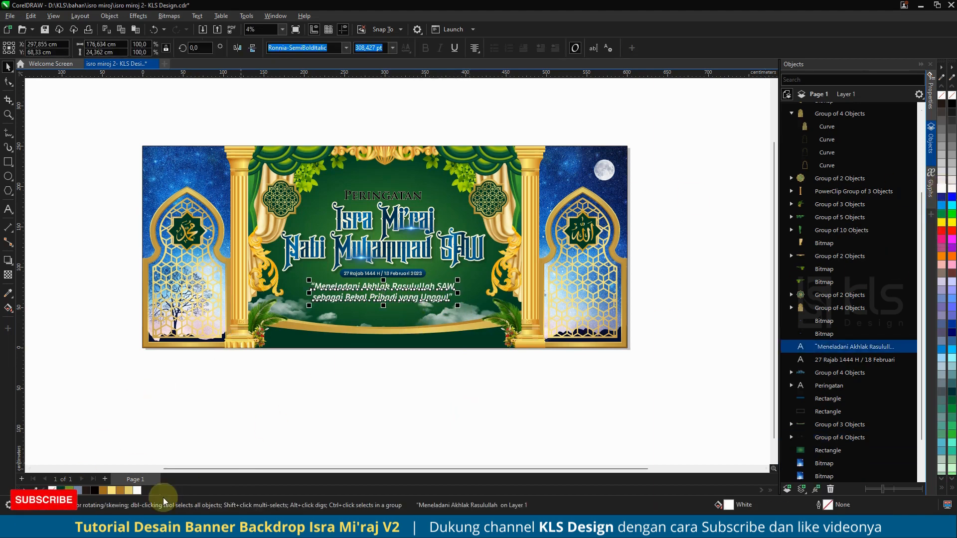
left_click(127, 490)
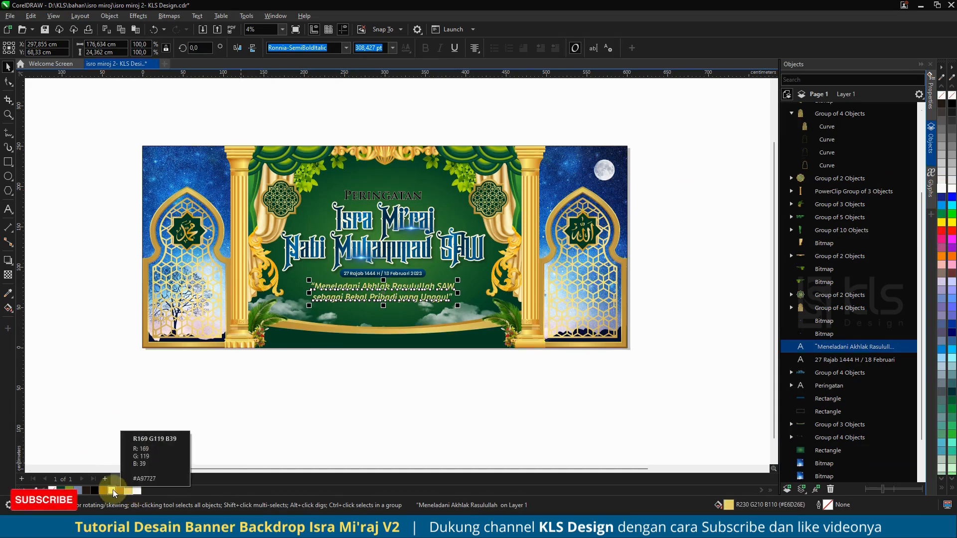
left_click(109, 489)
left_click(376, 391)
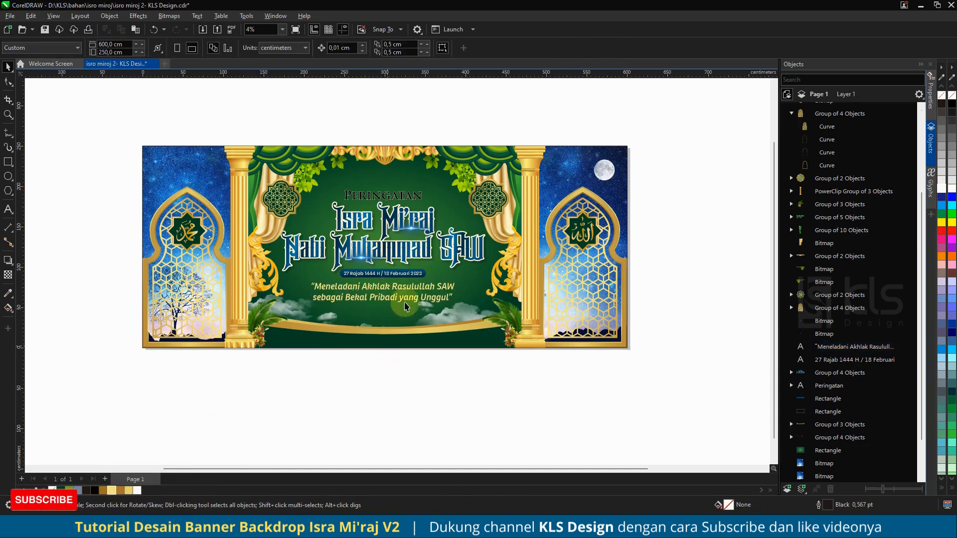
Step: Give the Peringatan text a light gold 36 pt outline with round corners, behind fill and scaled with object
left_click(411, 229)
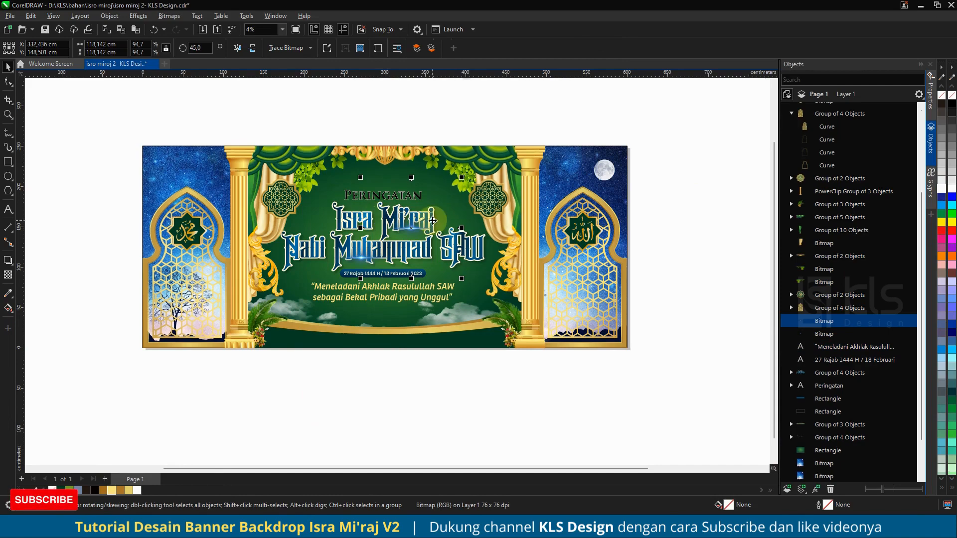
left_click(315, 247)
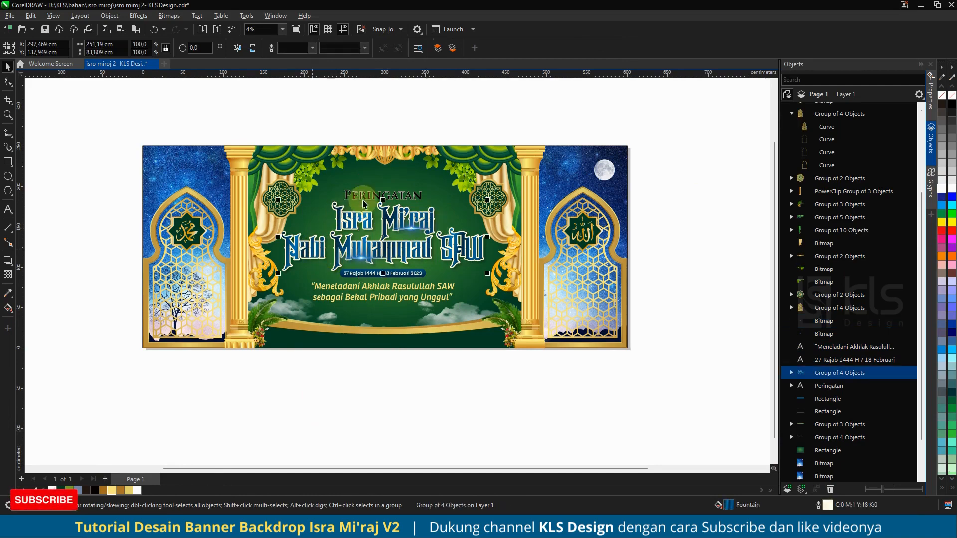
scroll(388, 195, "up", 3)
left_click(413, 196)
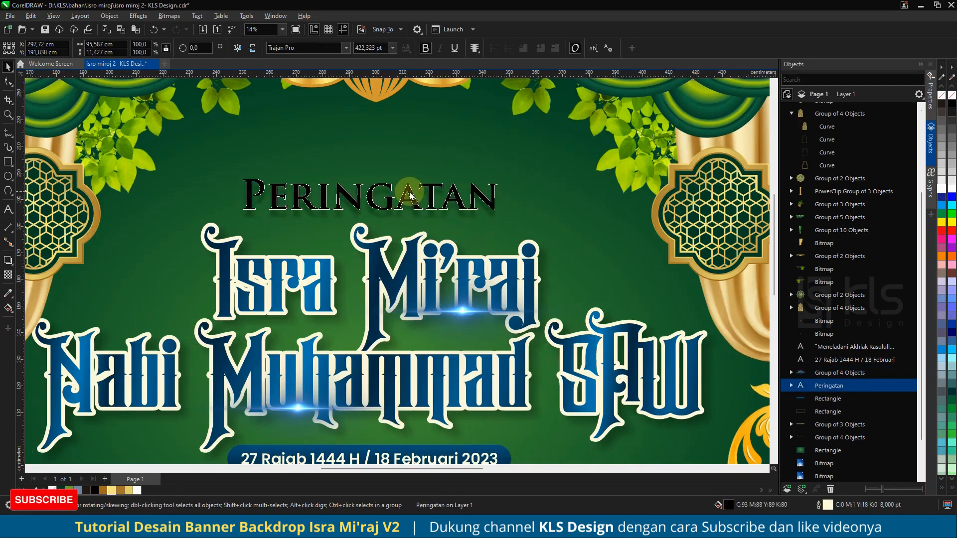
right_click(109, 490)
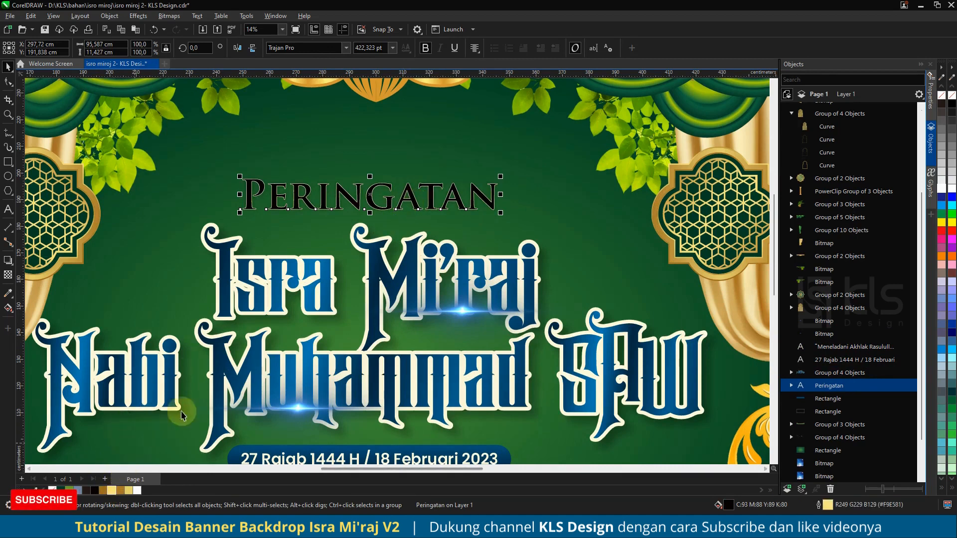
key("F12")
left_click(417, 224)
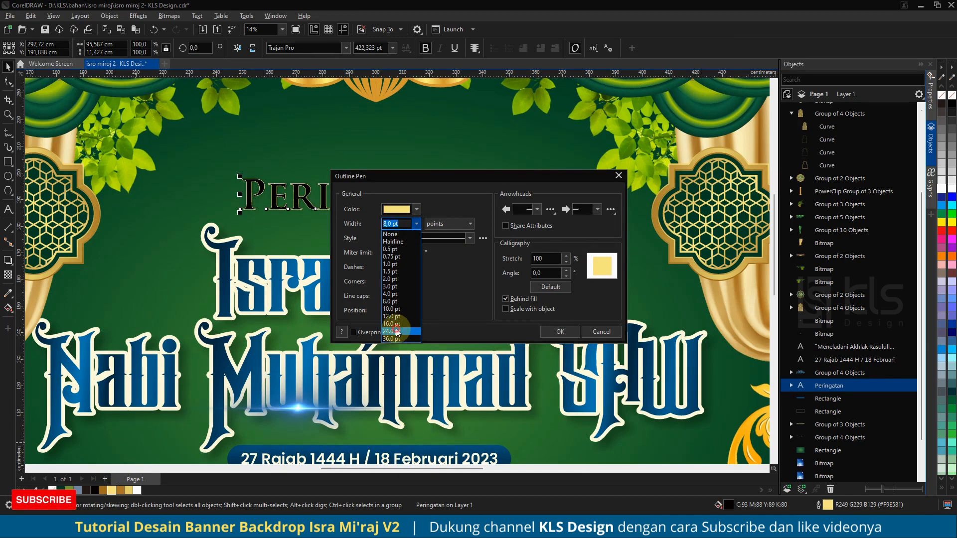
left_click(397, 332)
left_click(403, 282)
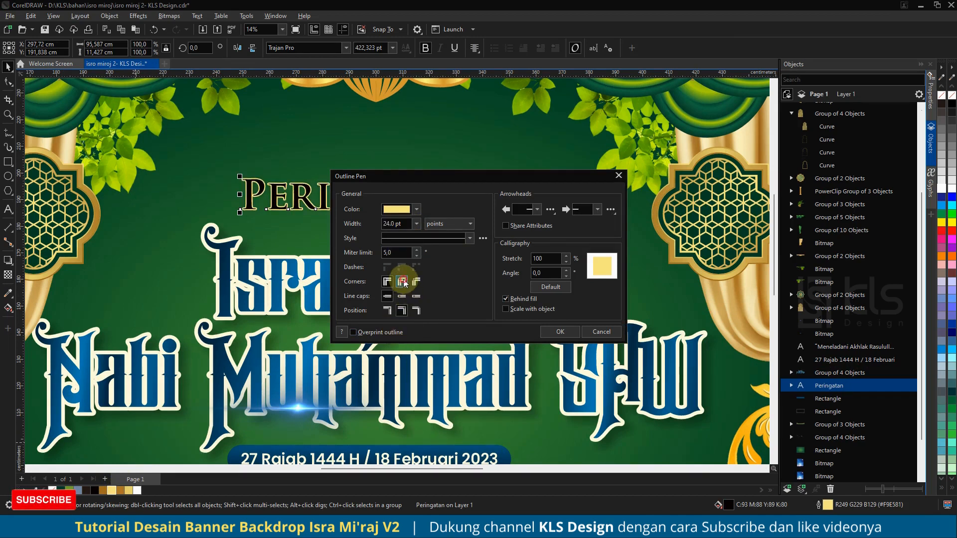
left_click(511, 309)
left_click(418, 224)
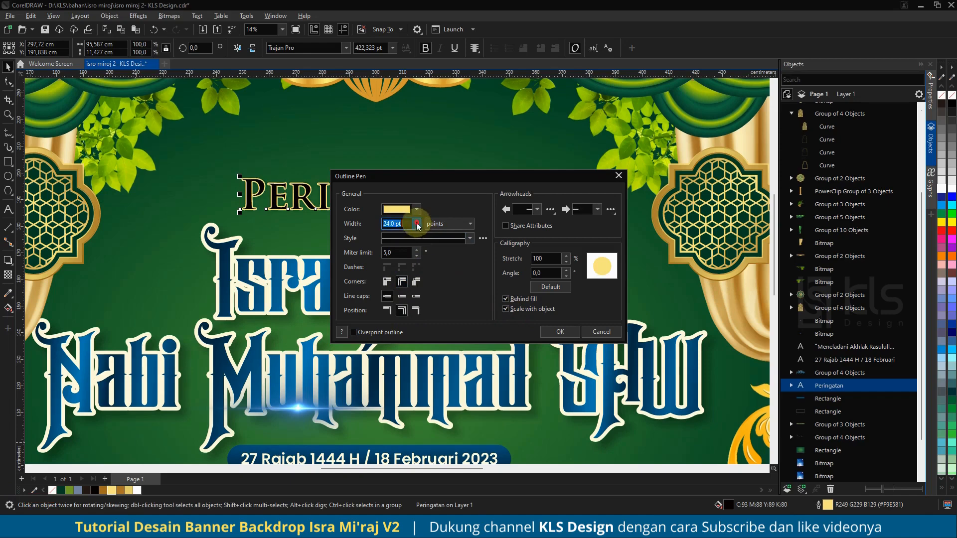
left_click(387, 341)
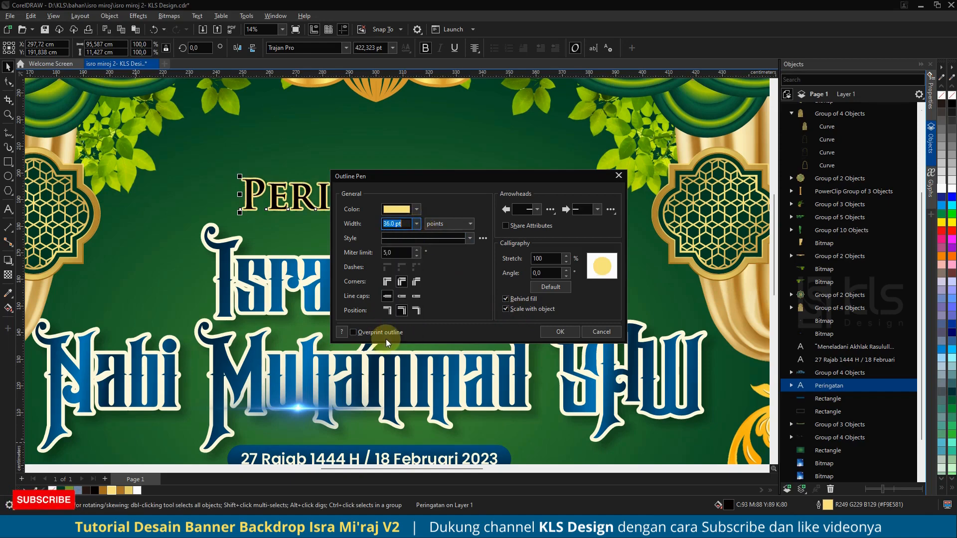
left_click(561, 331)
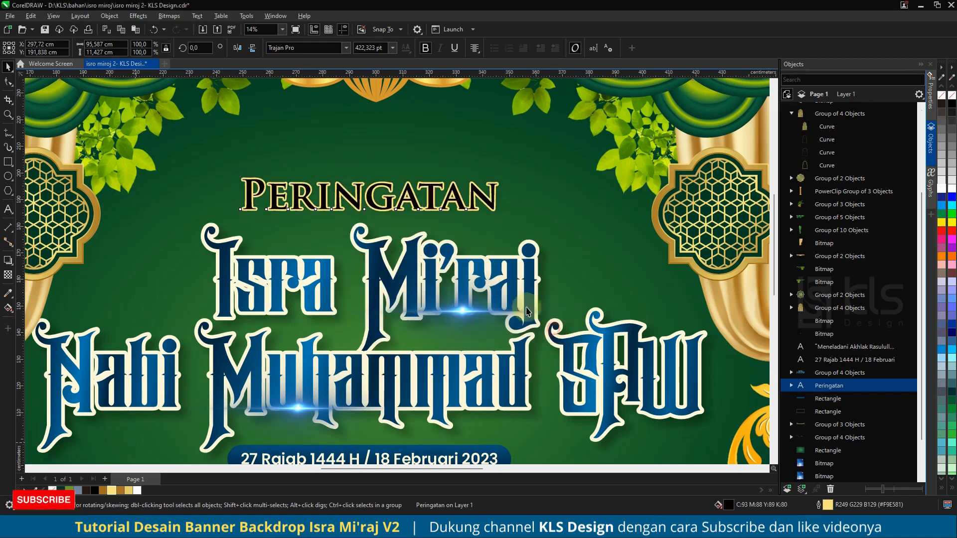
Step: Fill the Peringatan text light gold and set its outline to dark green
scroll(359, 212, "down", 2)
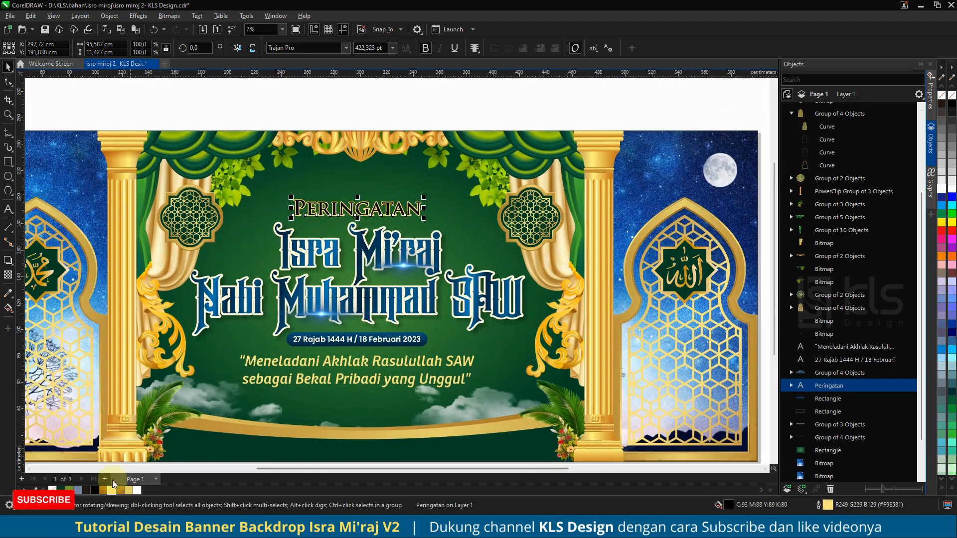
left_click(112, 490)
right_click(95, 490)
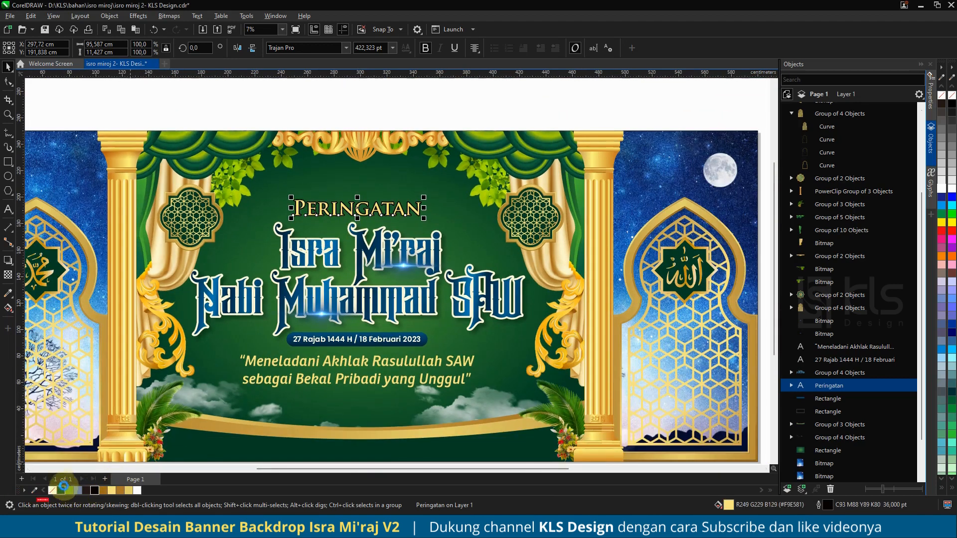
right_click(61, 490)
left_click(387, 105)
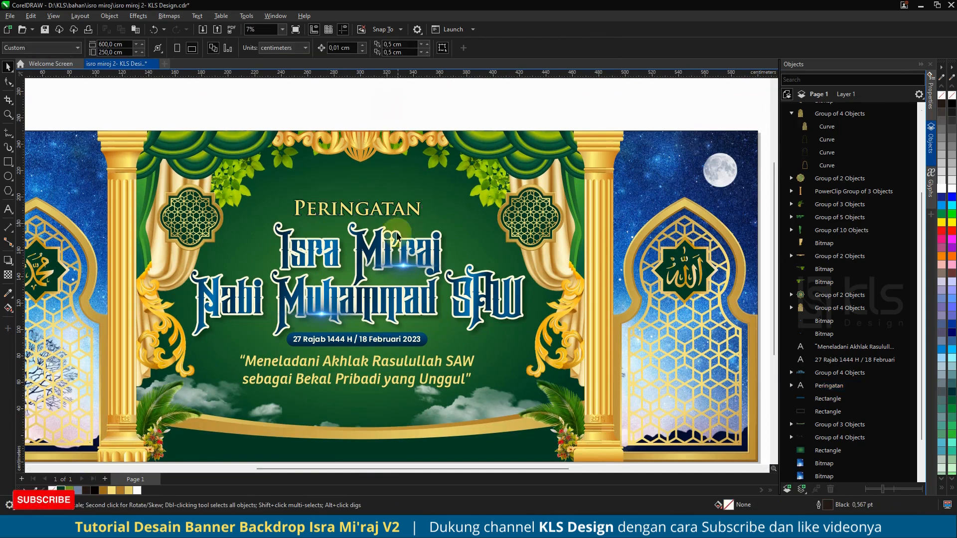
scroll(437, 243, "down", 2)
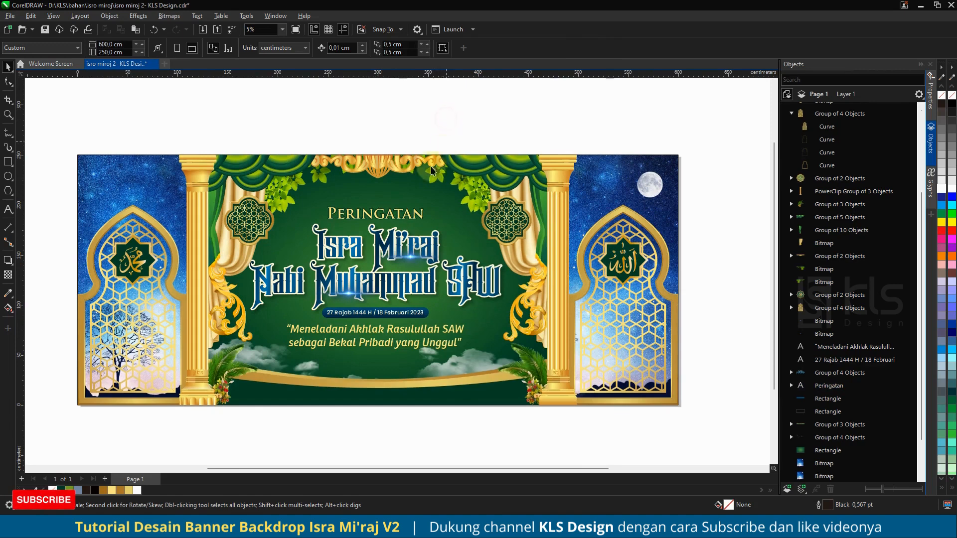
scroll(399, 265, "up", 2)
scroll(401, 265, "up", 1)
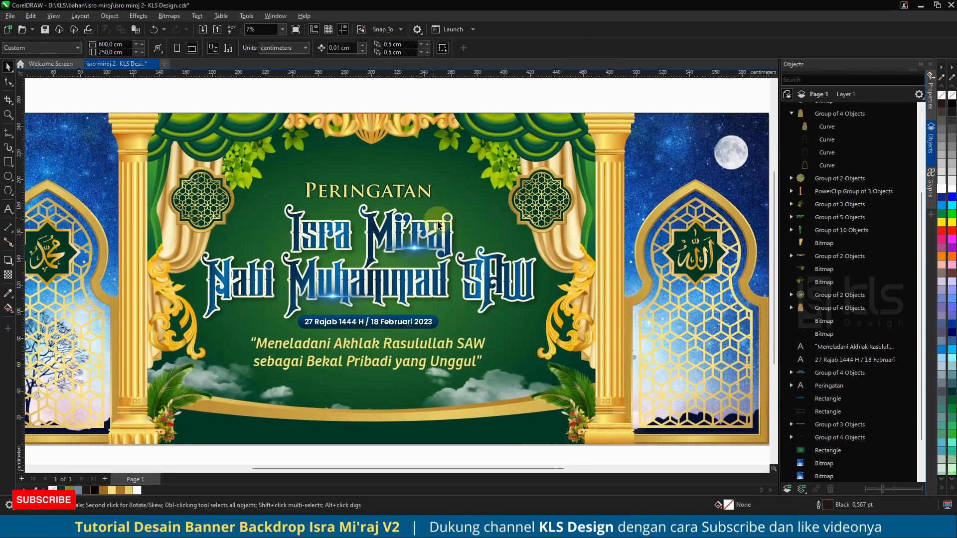
left_click(394, 251)
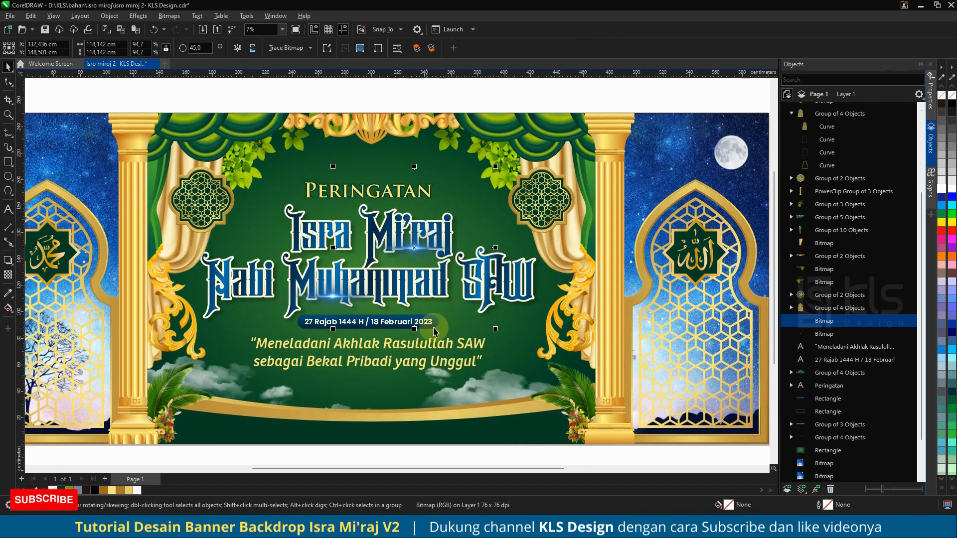
scroll(422, 278, "down", 3)
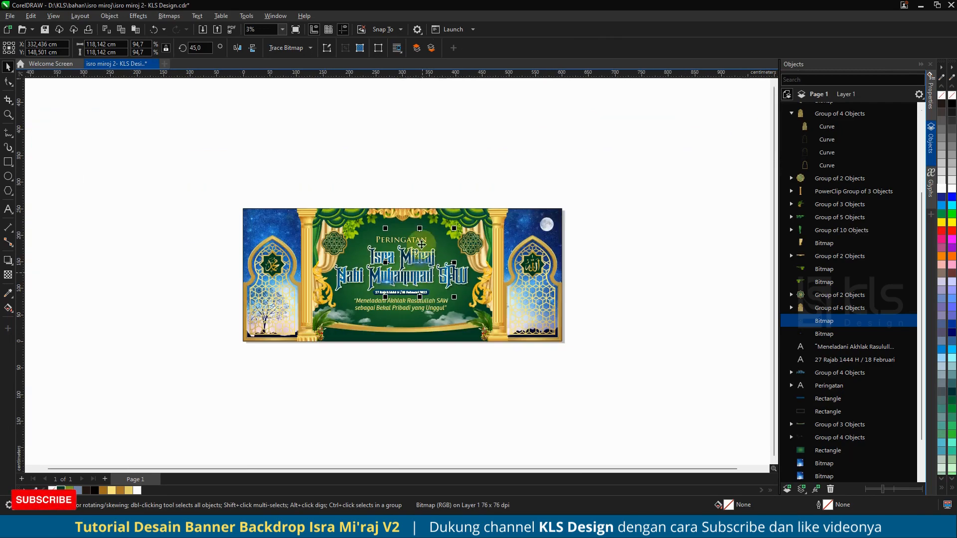
Step: Scale the central title text block down to about 92% and shift it slightly upward
left_click(438, 175)
scroll(409, 260, "up", 2)
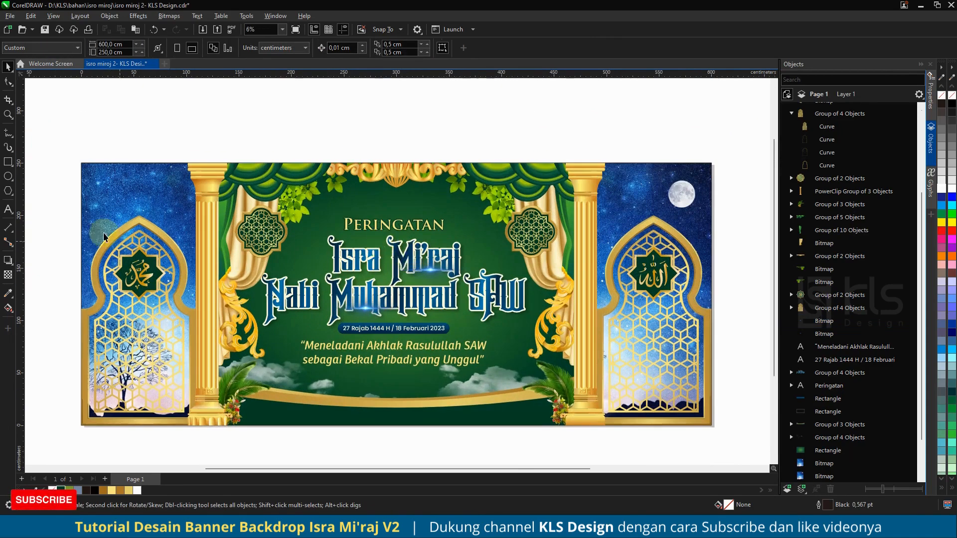
left_click_drag(58, 202, 590, 379)
left_click(549, 236, "shift")
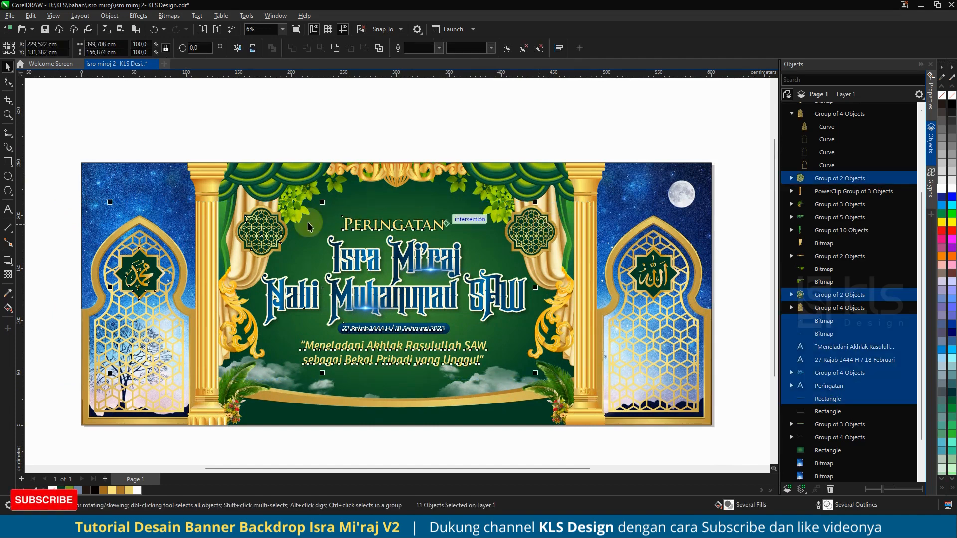
left_click(141, 260, "shift")
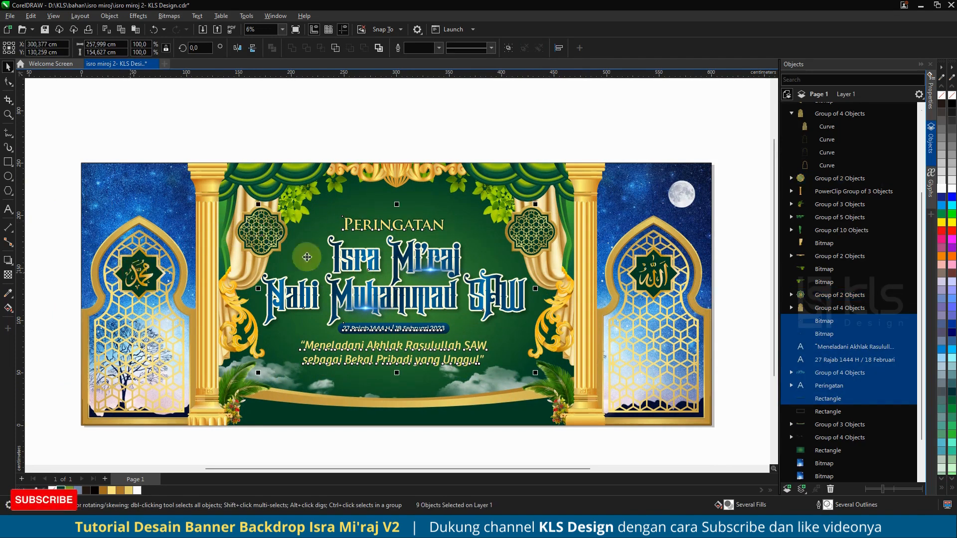
left_click_drag(404, 266, 408, 279)
key("ctrl+z")
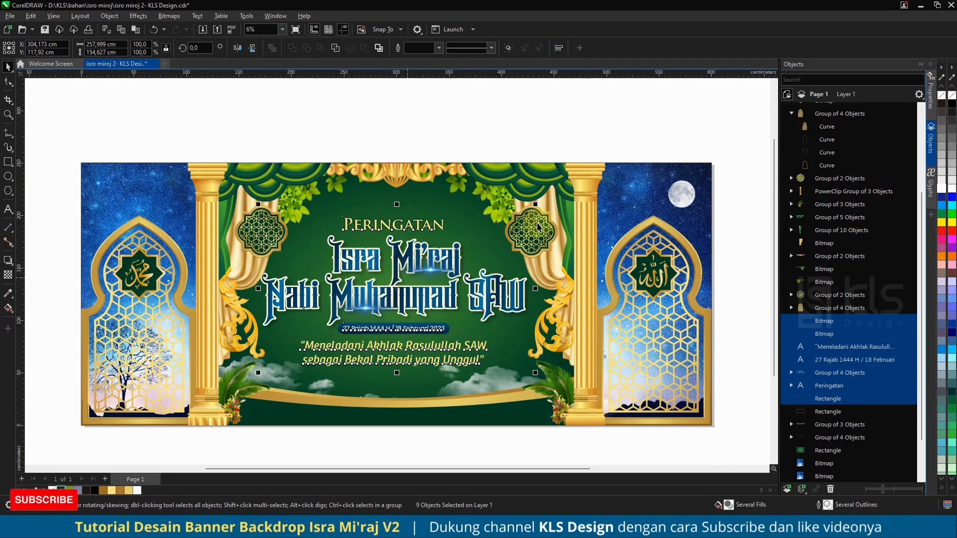
left_click_drag(536, 204, 526, 188)
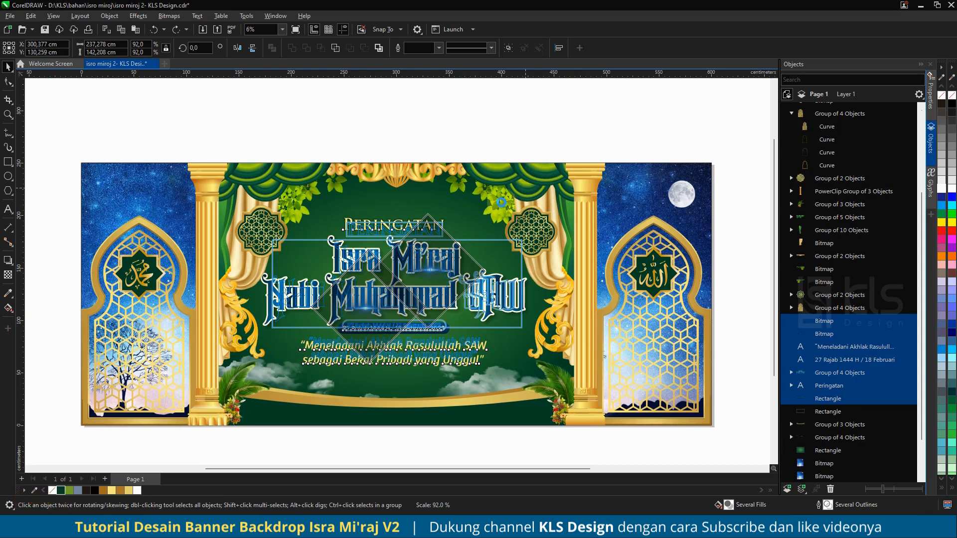
left_click_drag(502, 202, 502, 206)
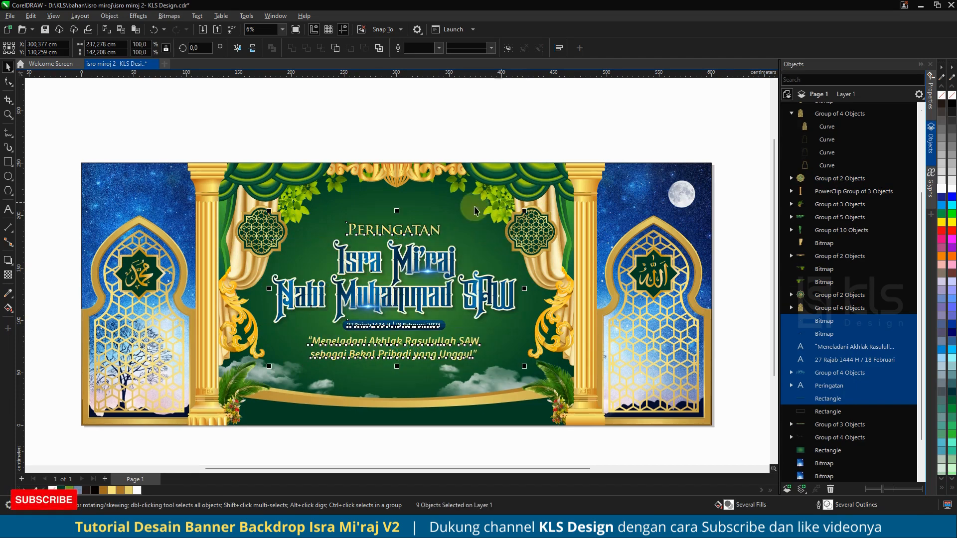
left_click_drag(401, 269, 397, 257)
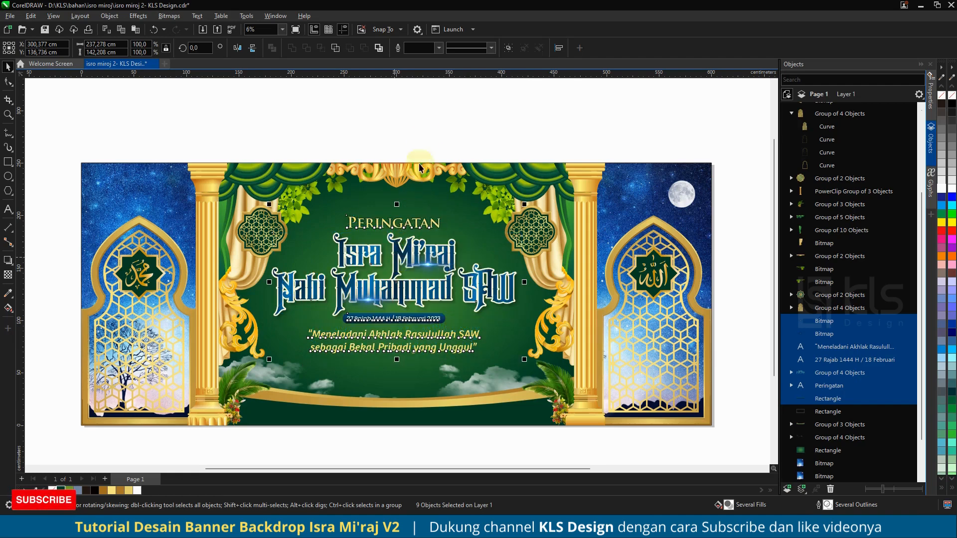
left_click(427, 125)
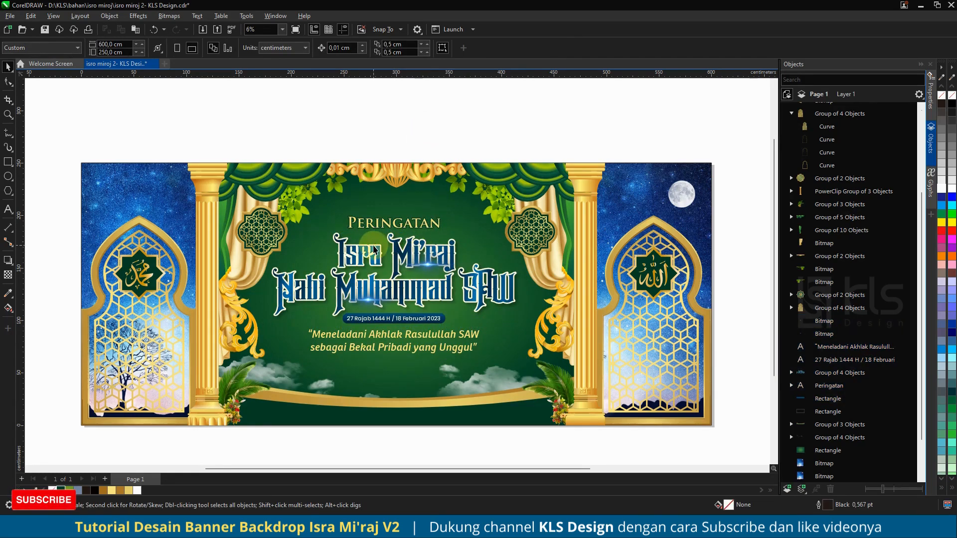
Step: Duplicate the entire banner below the original and group the copy
left_click(375, 243)
scroll(418, 224, "down", 2)
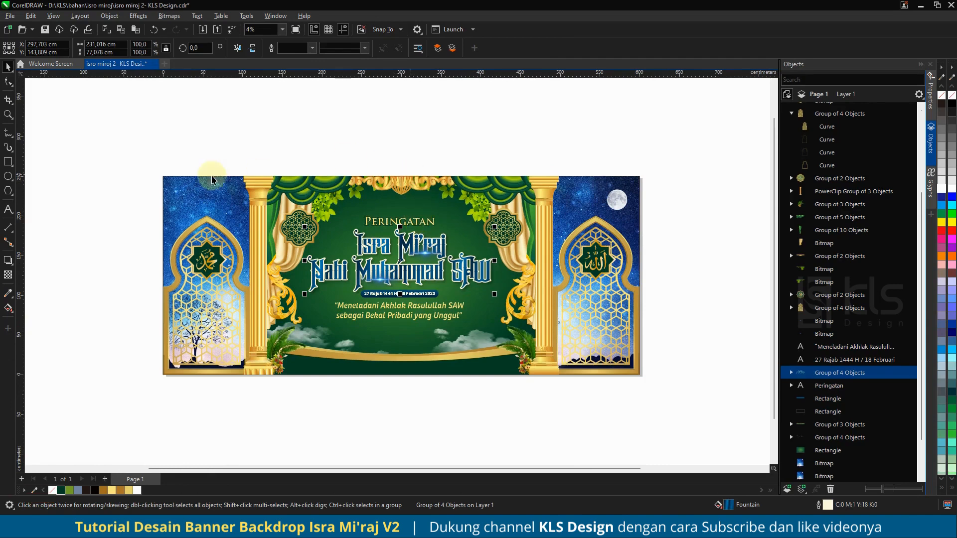
scroll(209, 171, "down", 2)
left_click_drag(181, 163, 528, 339)
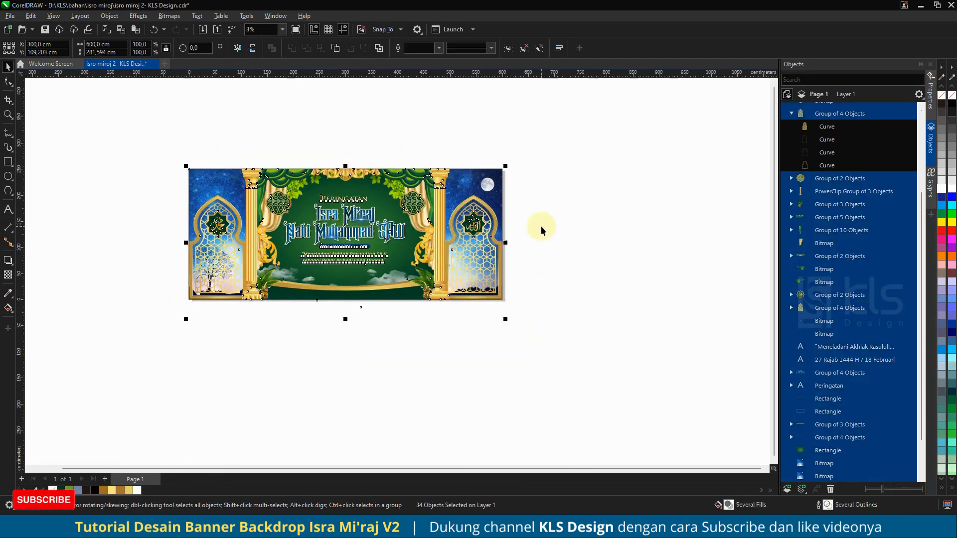
left_click(541, 226)
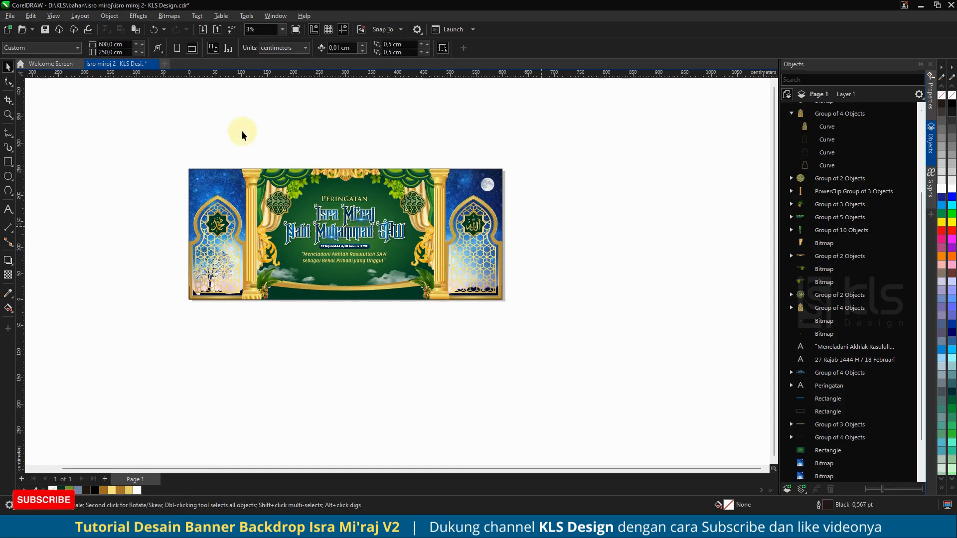
left_click_drag(109, 140, 564, 358)
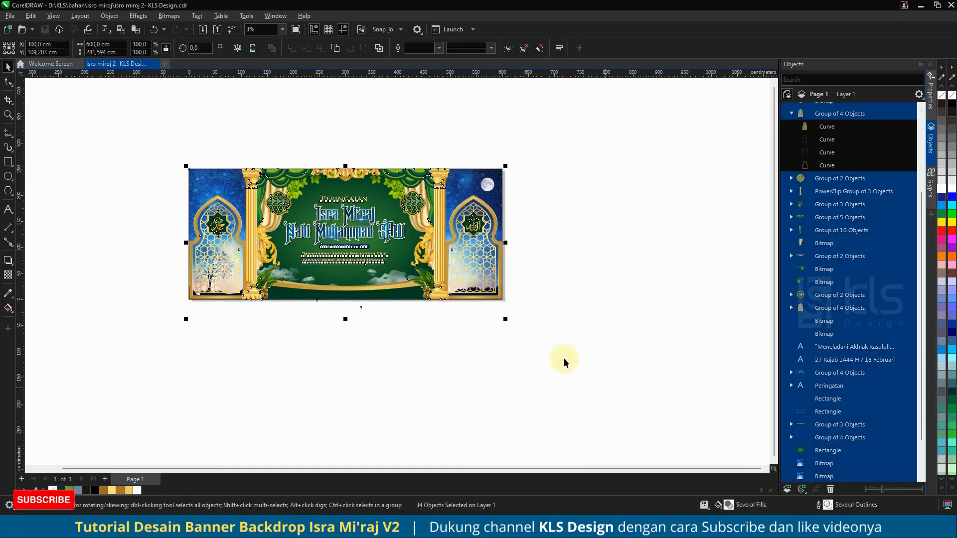
left_click(384, 341)
left_click(360, 310)
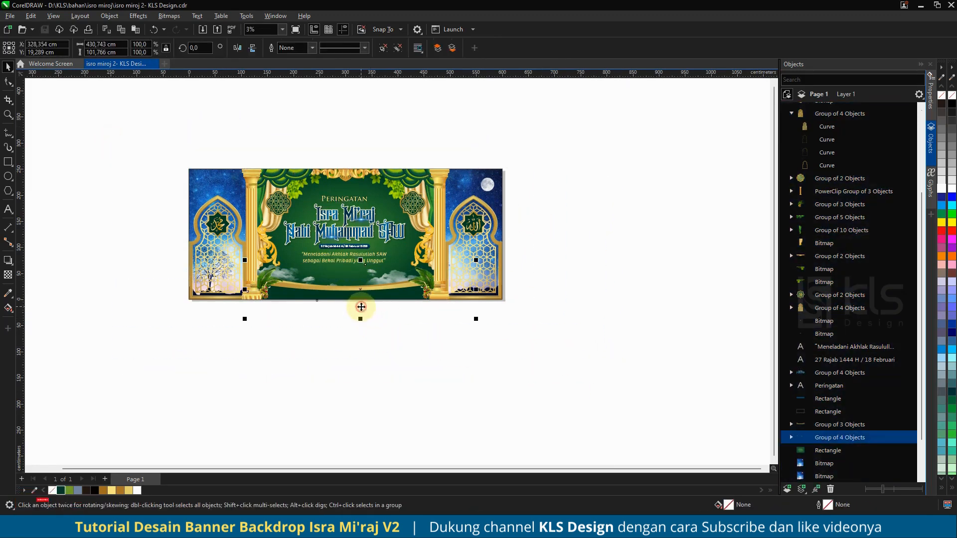
left_click(437, 346)
key("ctrl+a")
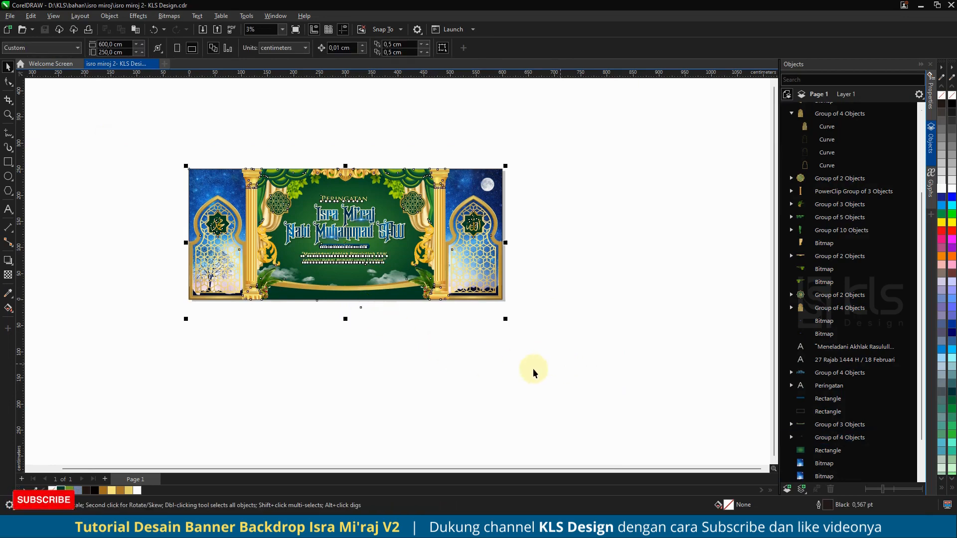
left_click_drag(475, 243, 475, 358)
right_click(475, 357)
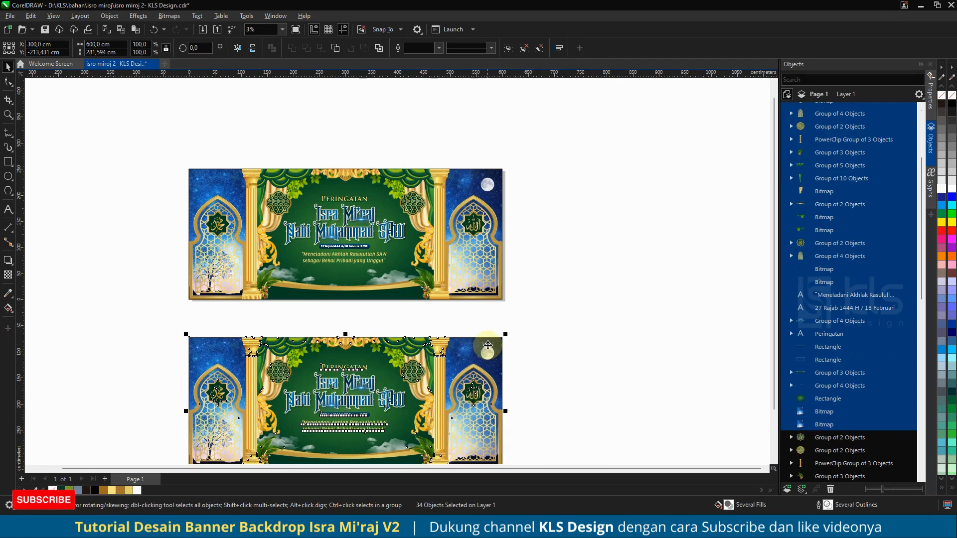
key("ctrl+g")
left_click(592, 266)
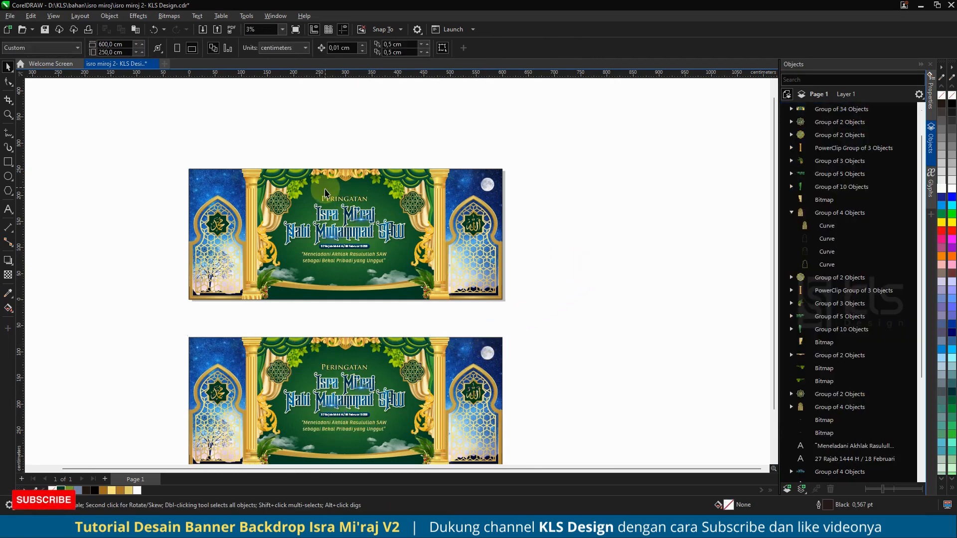
Step: Break the title group's drop shadow apart and ungroup the title text objects
scroll(325, 190, "up", 2)
left_click(418, 242)
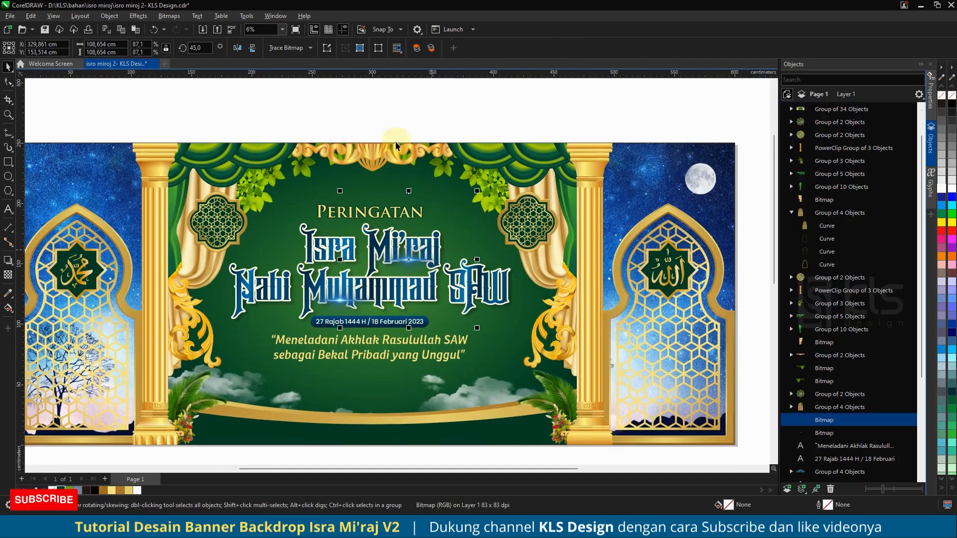
left_click(320, 245)
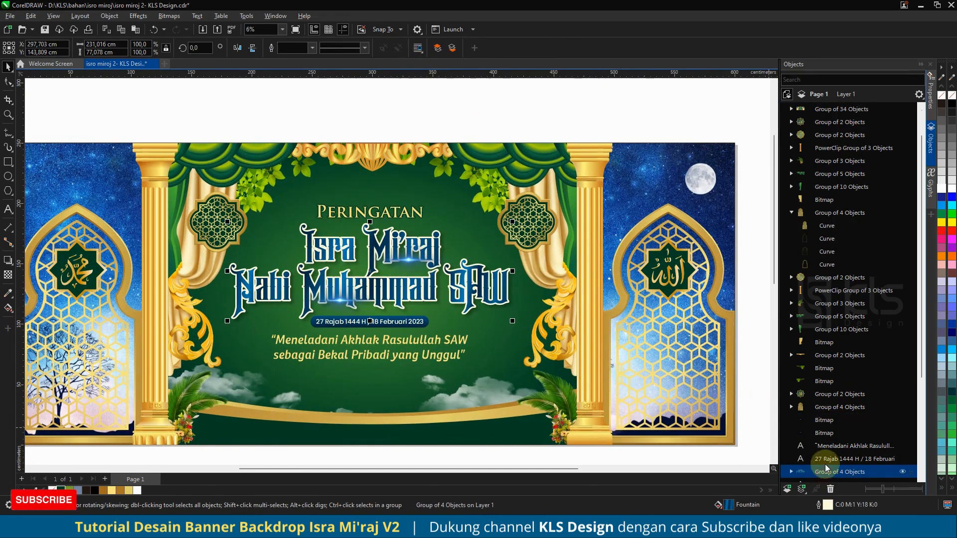
scroll(826, 468, "down", 4)
left_click(821, 341)
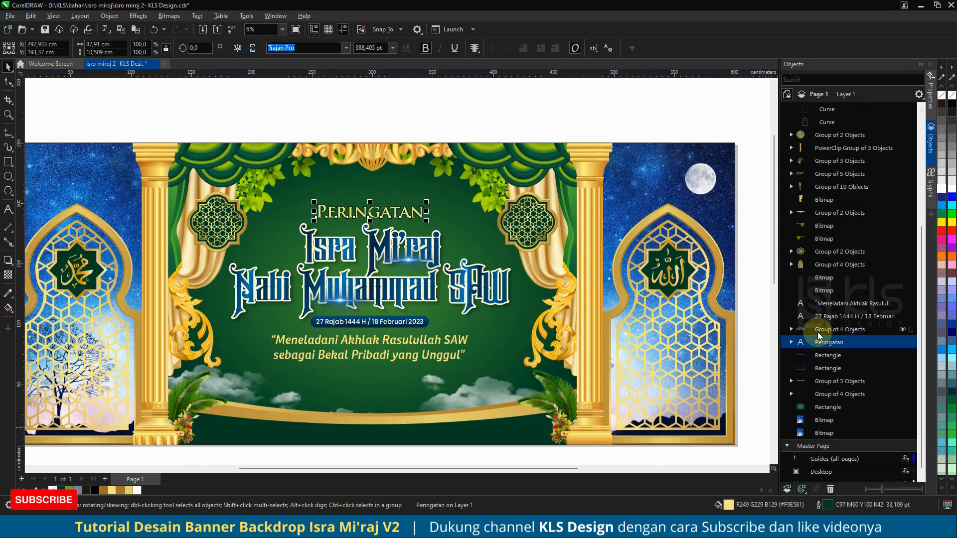
left_click(820, 330)
left_click(791, 330)
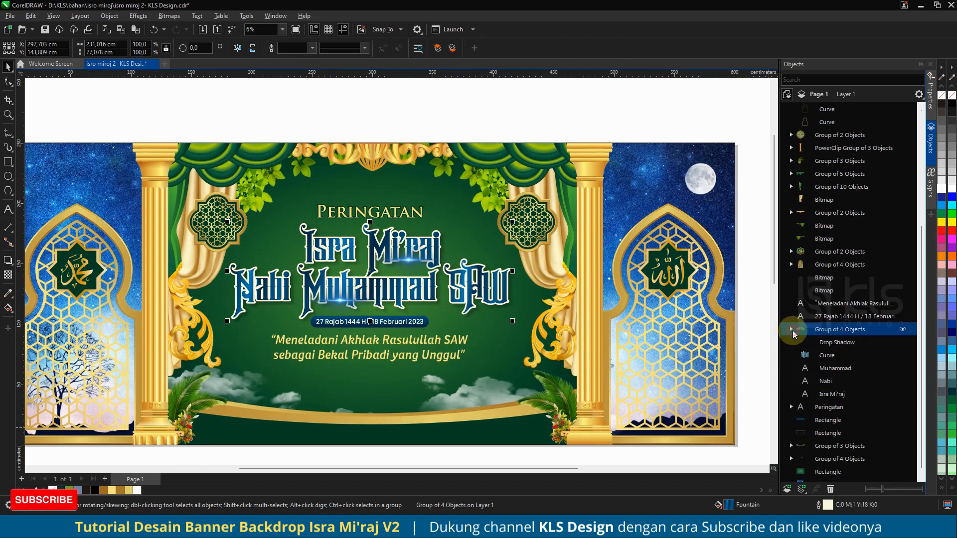
left_click(830, 342)
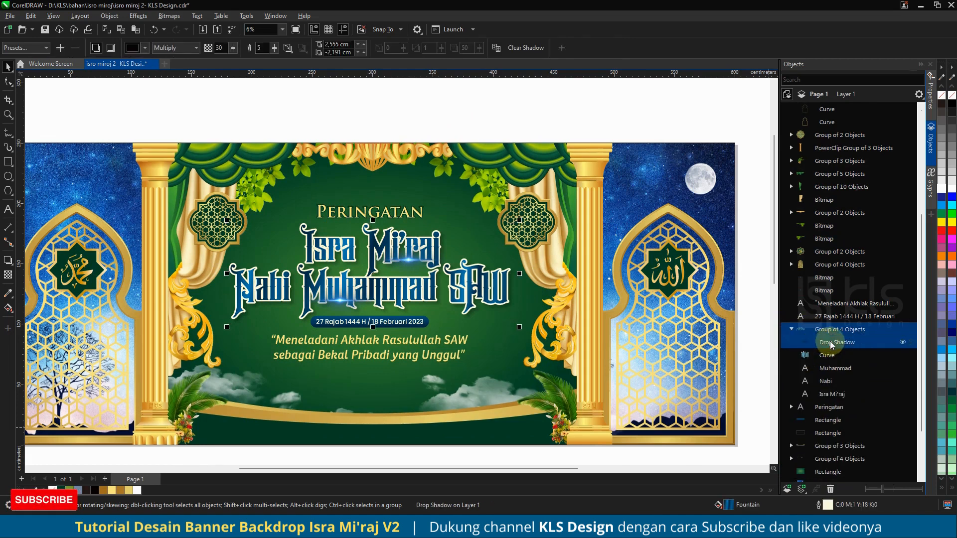
key("ctrl+k")
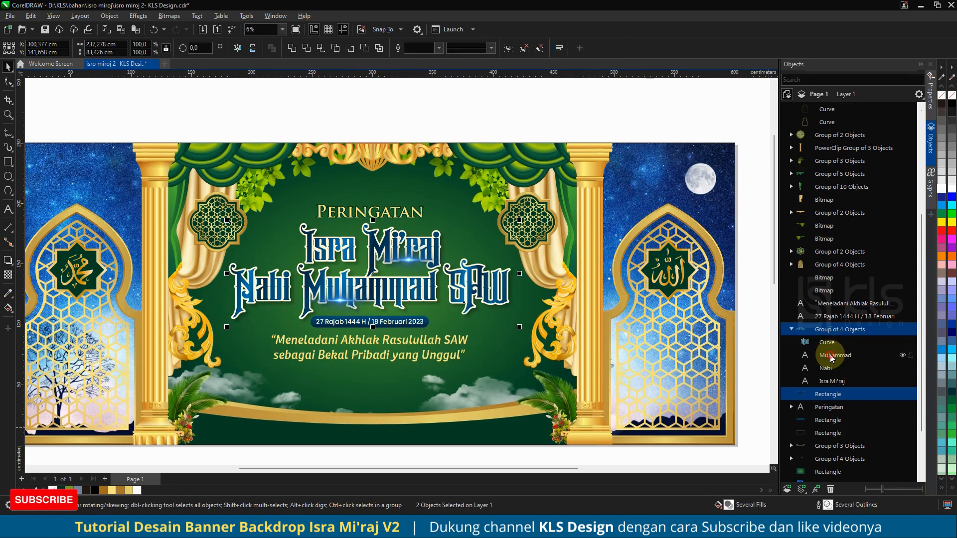
left_click(831, 355)
left_click(829, 329)
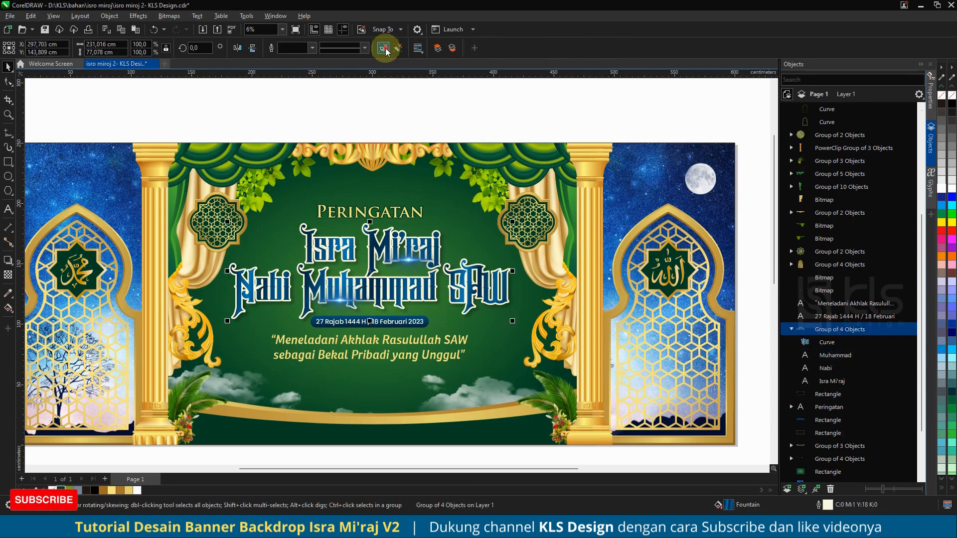
left_click(384, 48)
left_click(418, 99)
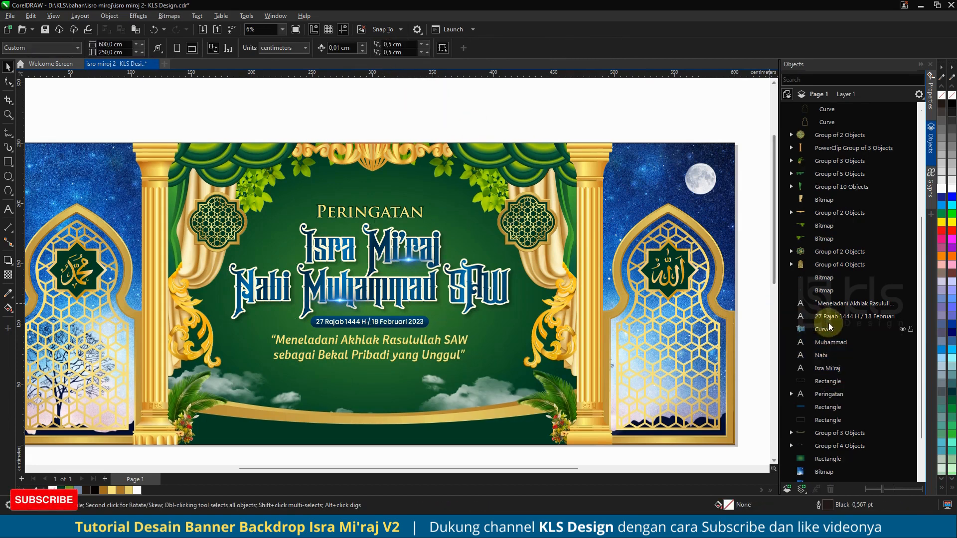
Step: Copy the arch curve's gold gradient fill onto the Nabi and Muhammad title words
left_click(818, 329)
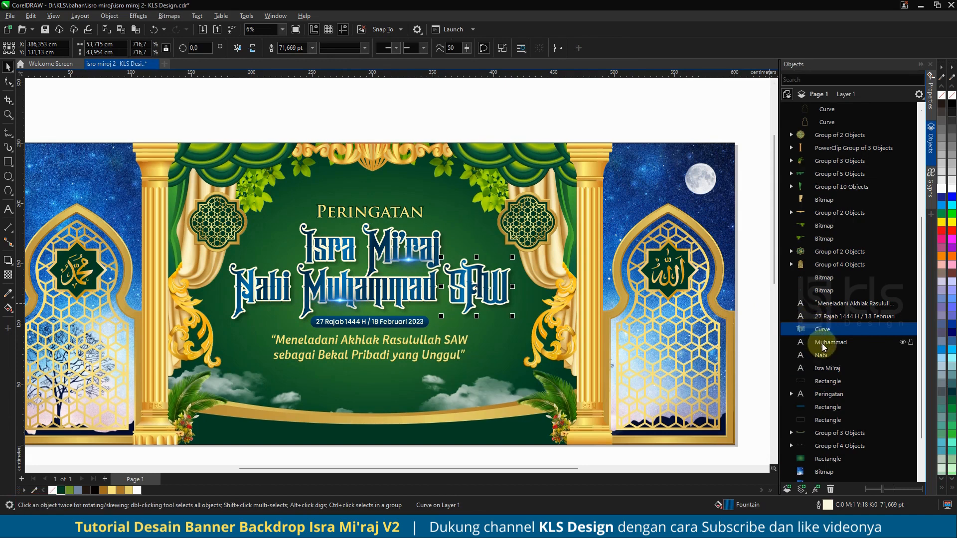
left_click(797, 265)
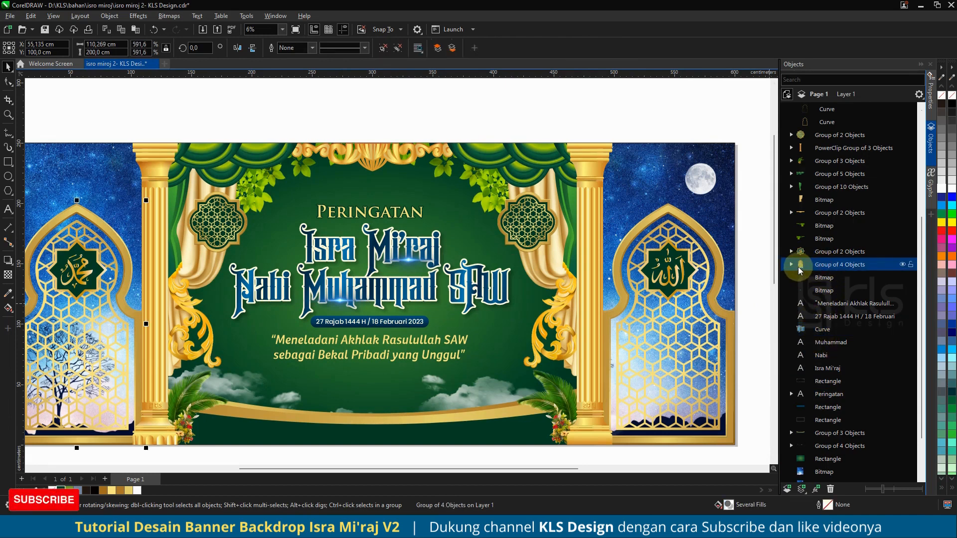
left_click(809, 200)
left_click(816, 123)
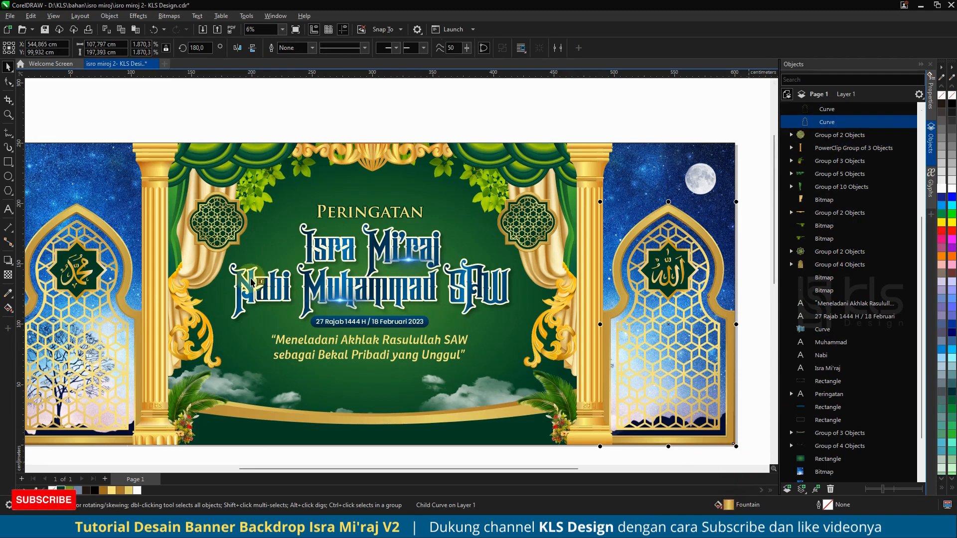
left_click_drag(729, 505, 251, 282)
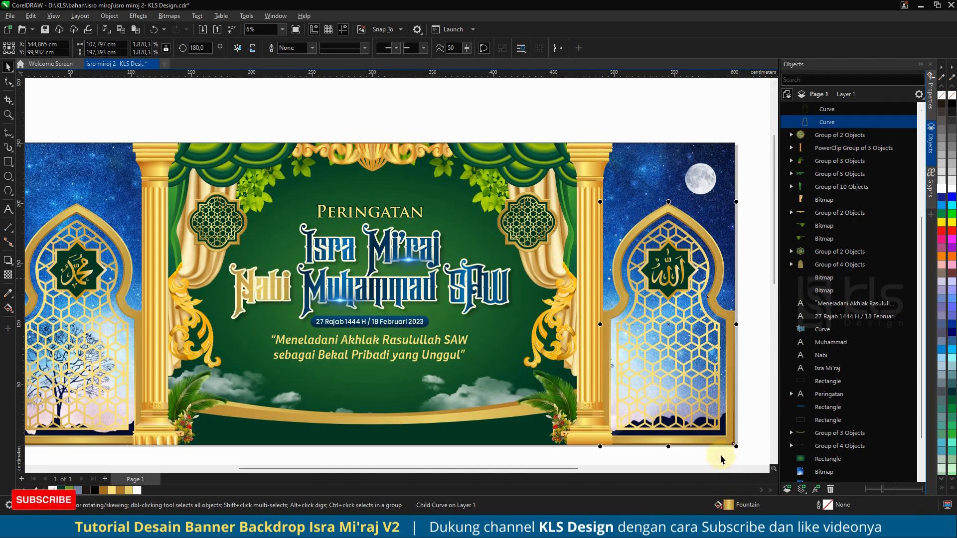
left_click_drag(729, 505, 435, 283)
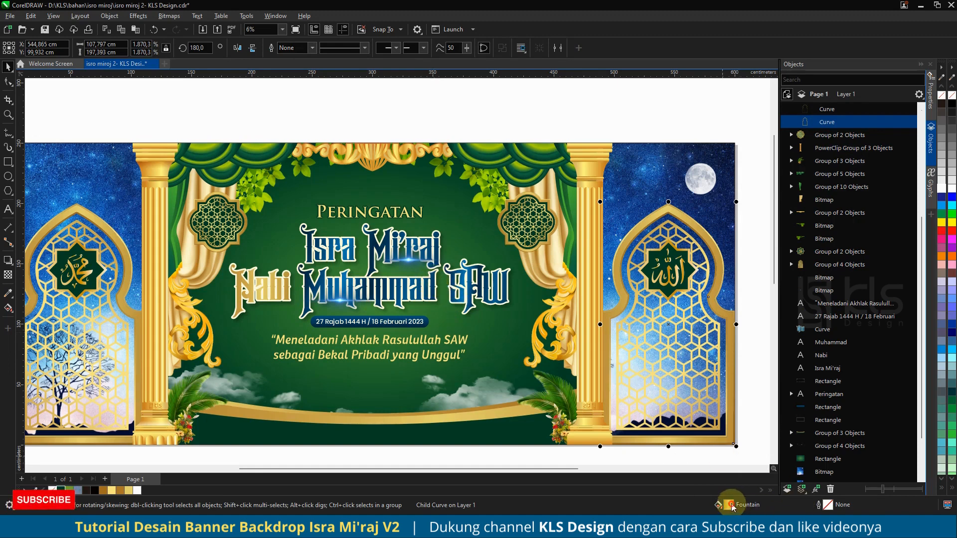
left_click_drag(729, 505, 300, 290)
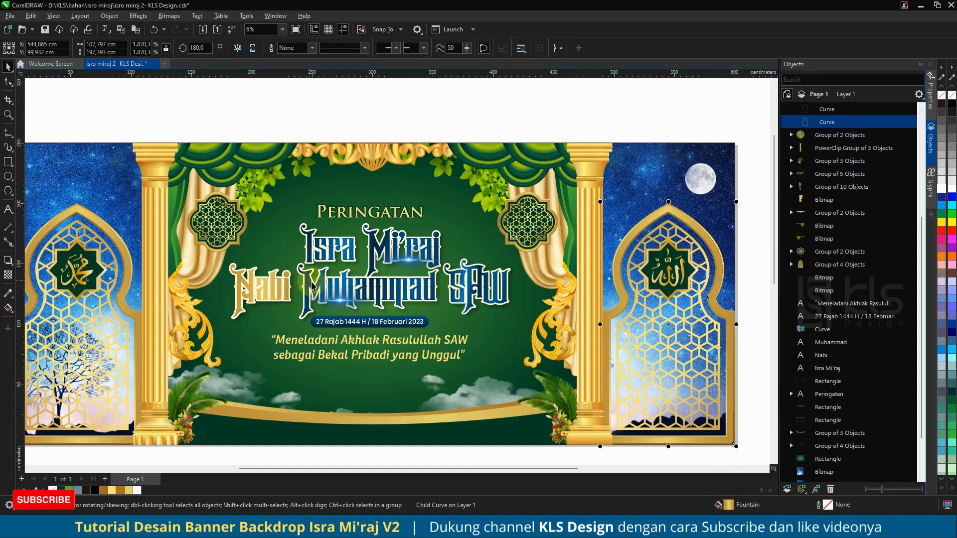
Step: Hide the two lens-flare bitmaps over the title text
left_click(340, 301)
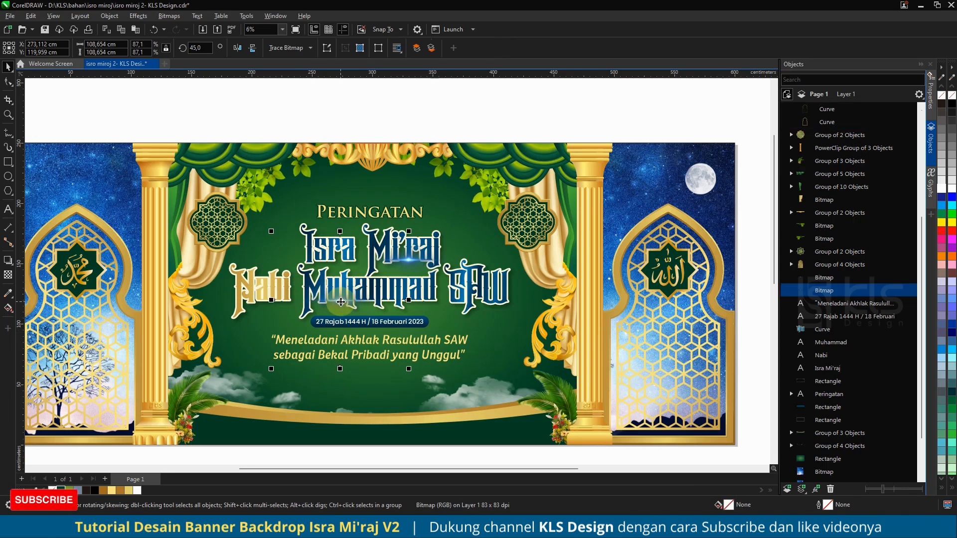
left_click(432, 285)
left_click_drag(434, 283, 447, 307)
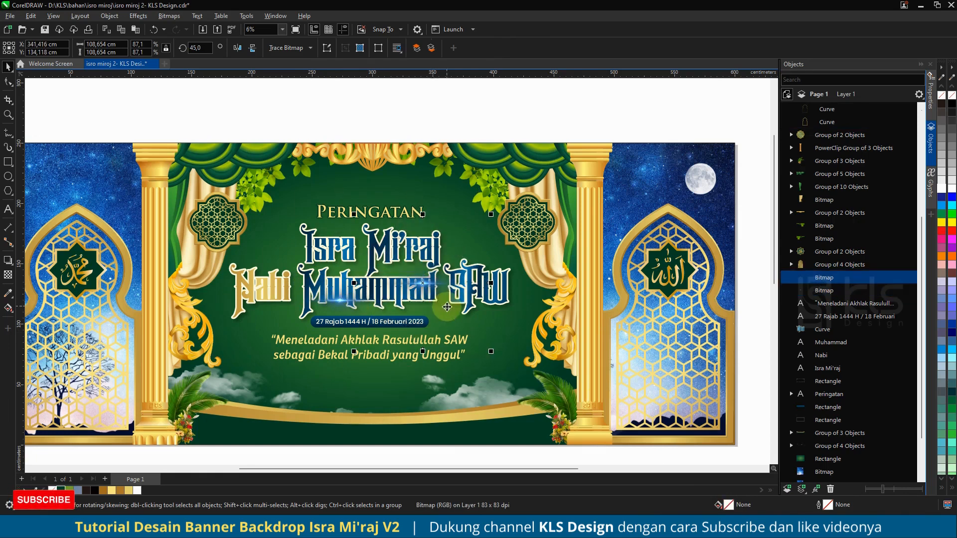
key("ctrl+z")
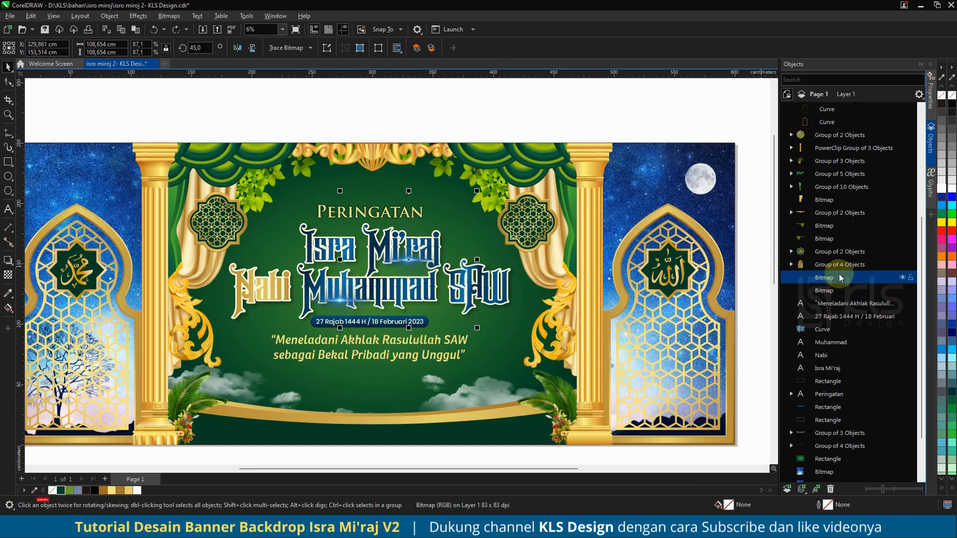
left_click(823, 291, "shift")
left_click(903, 277)
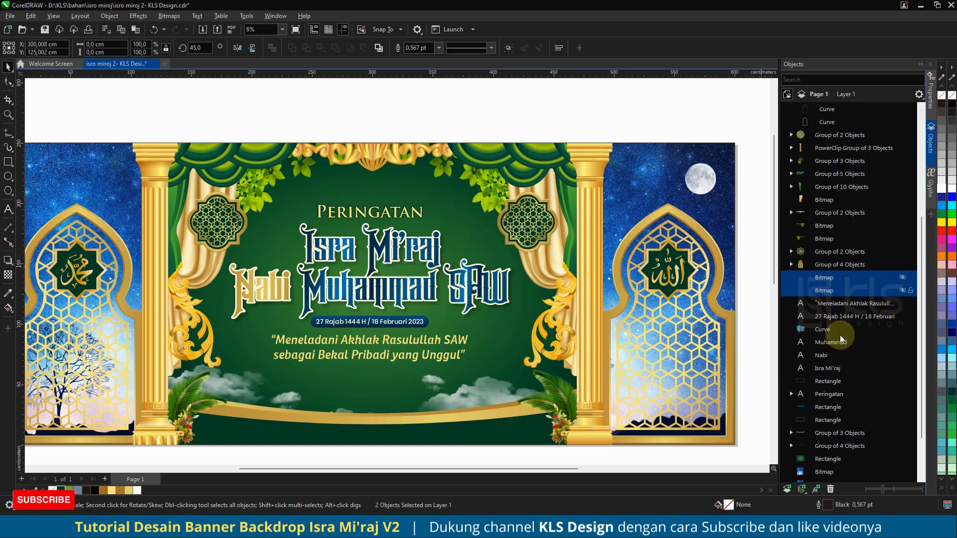
Step: Copy the arch curve's gold gradient fill onto the Isra Mi'raj and SAW title words
left_click(821, 122)
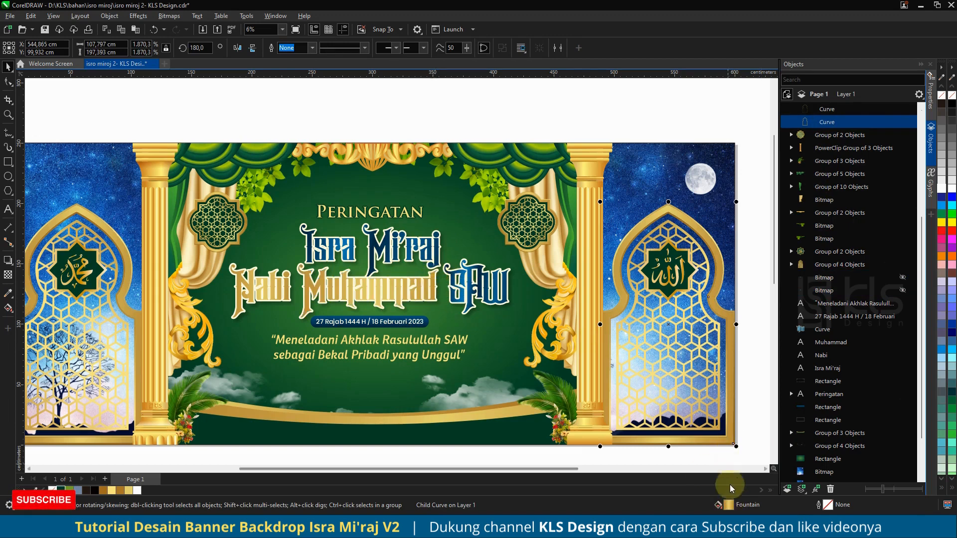
left_click(445, 253)
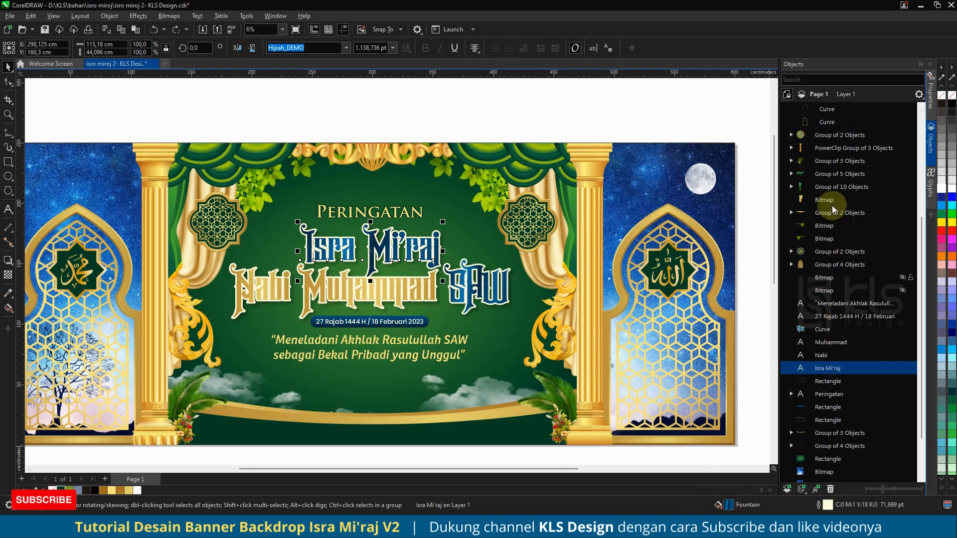
left_click(810, 122)
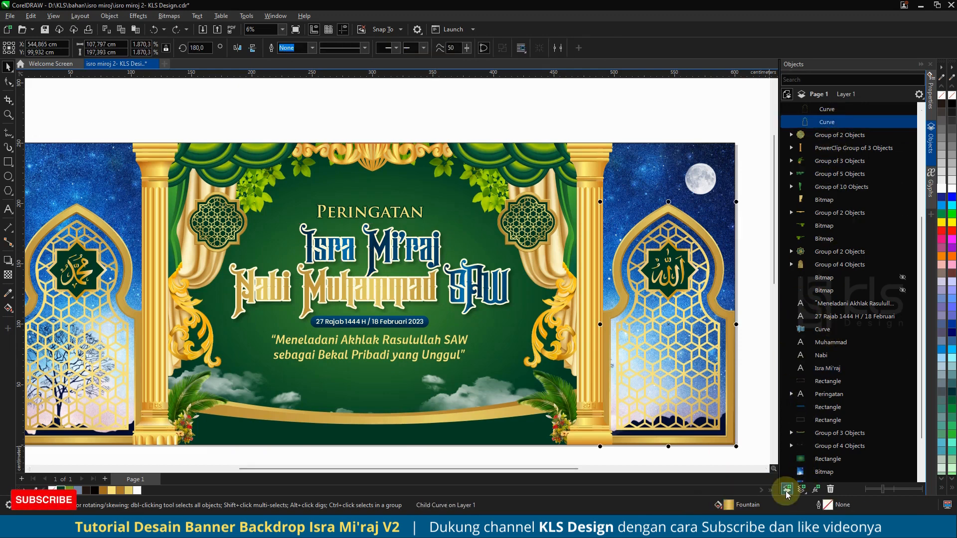
left_click_drag(734, 507, 408, 242)
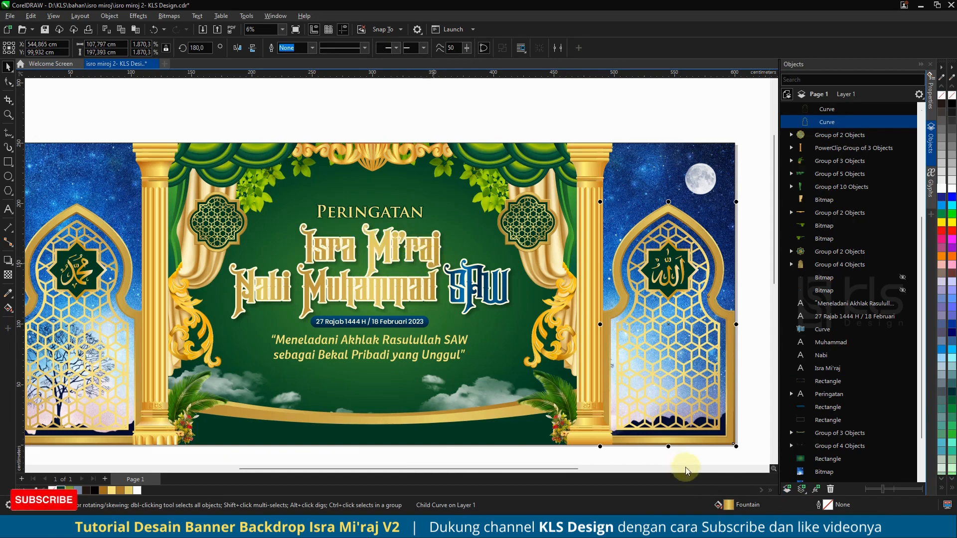
left_click_drag(728, 504, 463, 281)
left_click(468, 278)
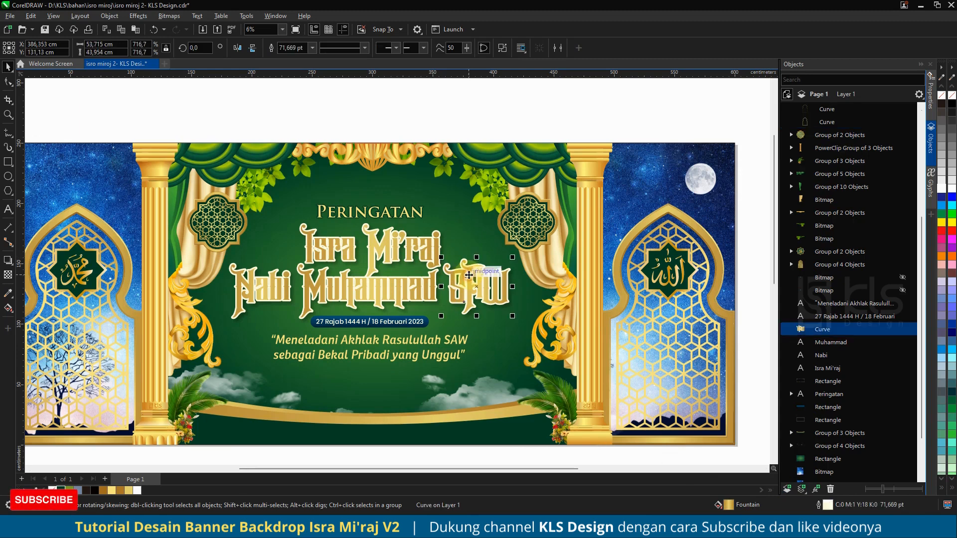
Step: Select all four title words and give them a dark green outline
left_click(410, 254, "shift")
left_click(362, 293, "shift")
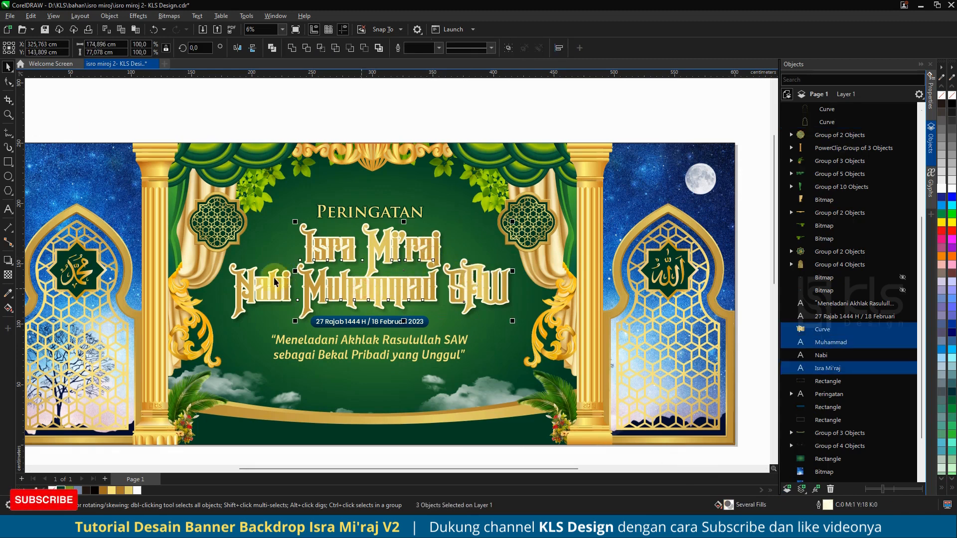
left_click(268, 288, "shift")
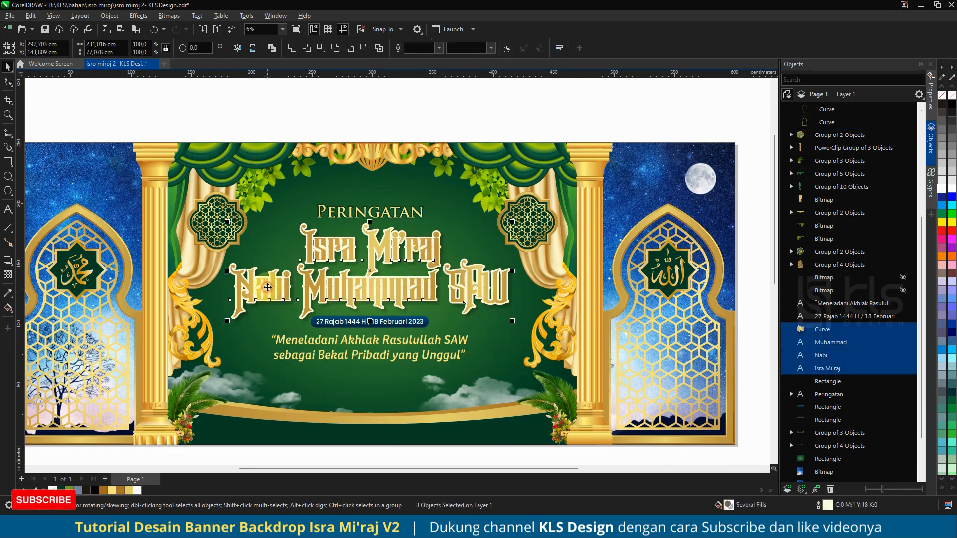
right_click(60, 490)
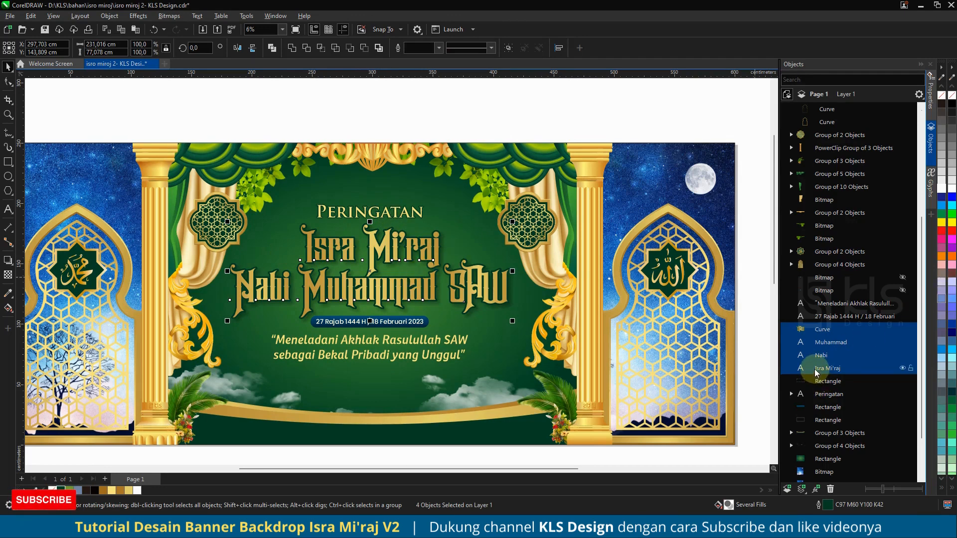
Step: Group the four title words and move the group lower in the object stacking order
key("ctrl+g")
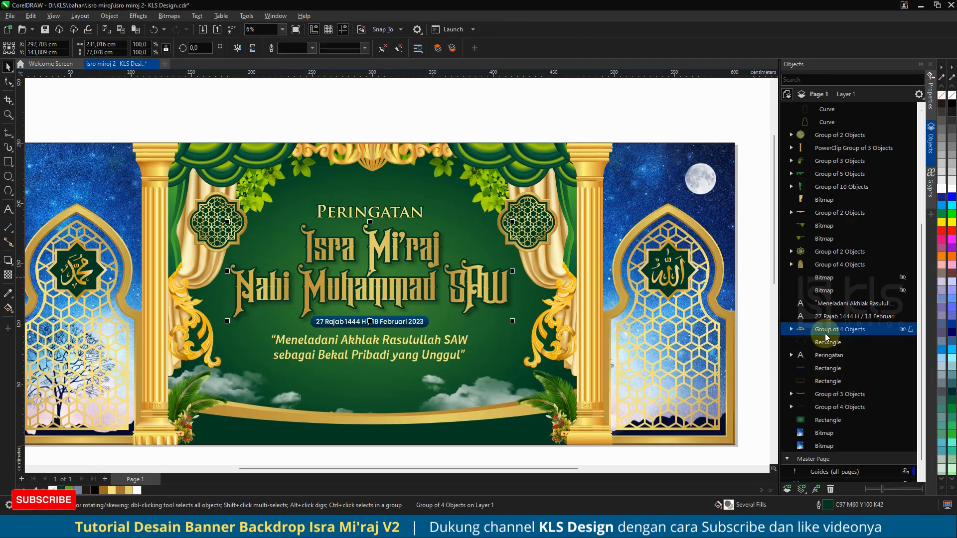
mouse_move(826, 337)
left_mouse_down()
mouse_move(830, 347)
mouse_move(836, 113)
mouse_move(838, 478)
mouse_move(836, 397)
mouse_move(851, 415)
left_mouse_up()
left_click(846, 407)
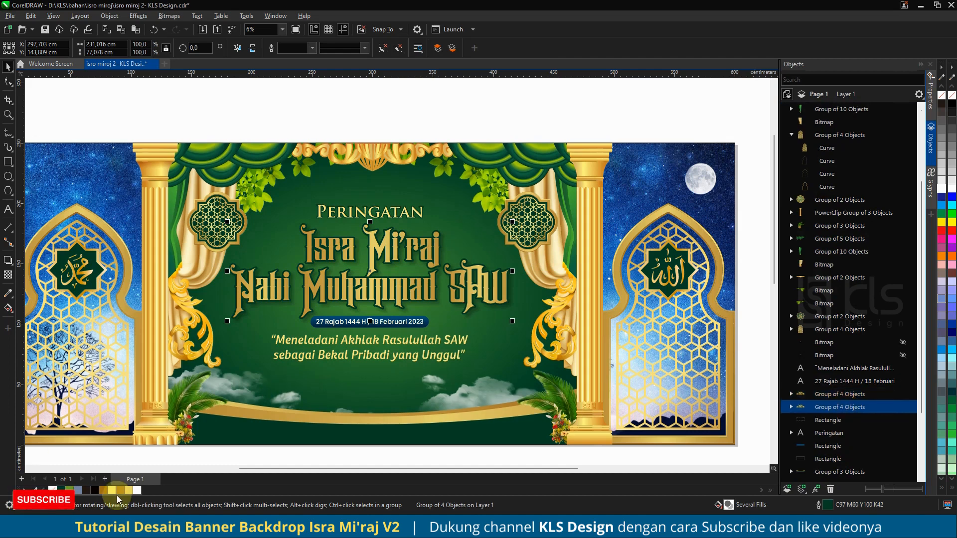
Step: Give the title group an outline 100 pt wide
right_click(136, 491)
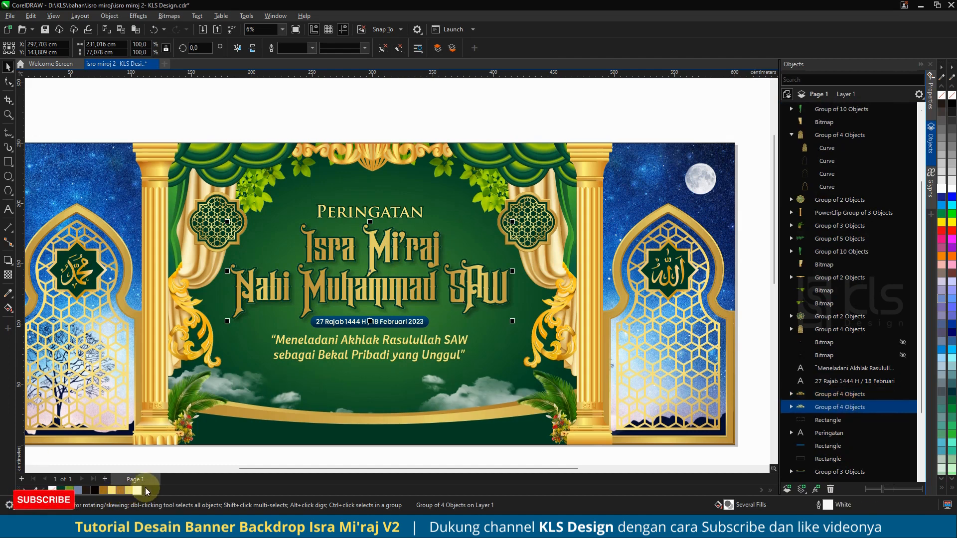
key("F12")
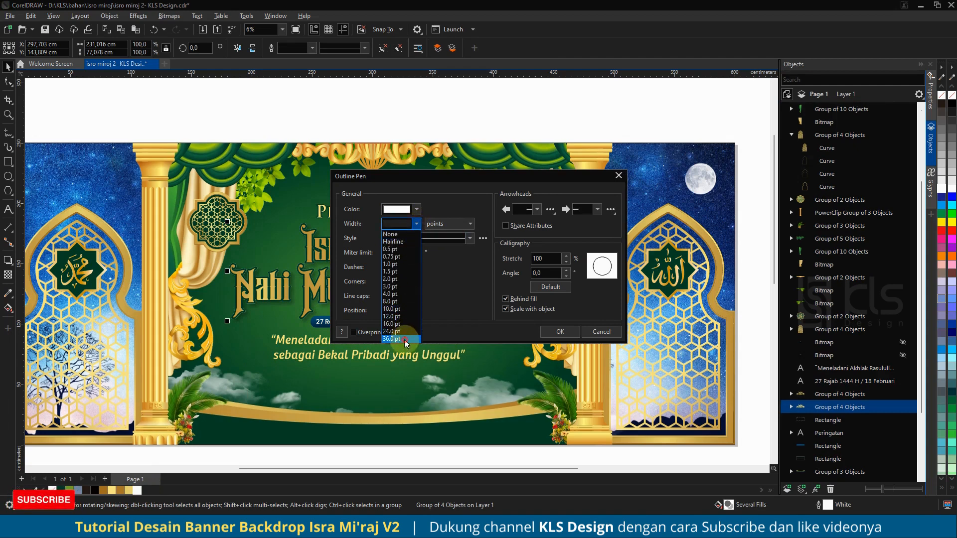
left_click(405, 339)
left_click_drag(374, 172, 456, 180)
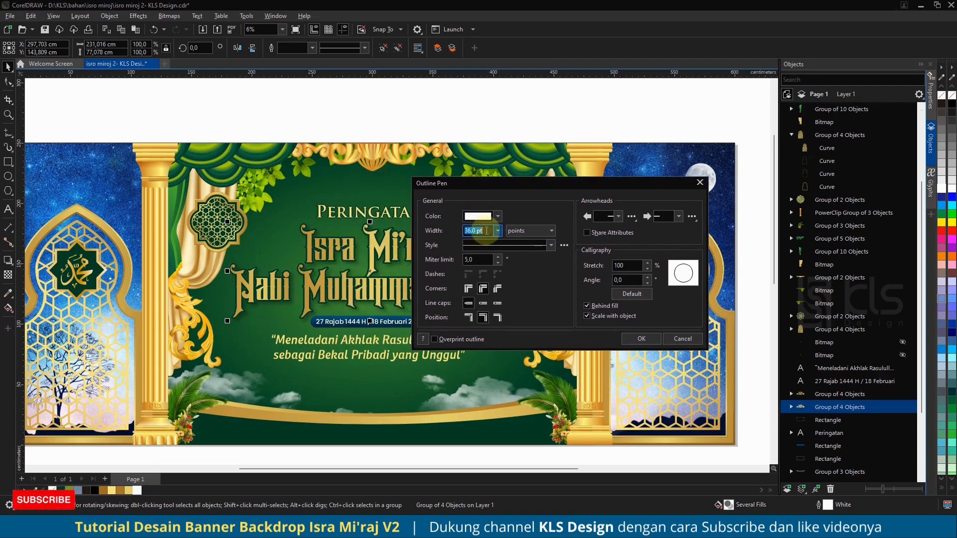
type("80")
key("Tab")
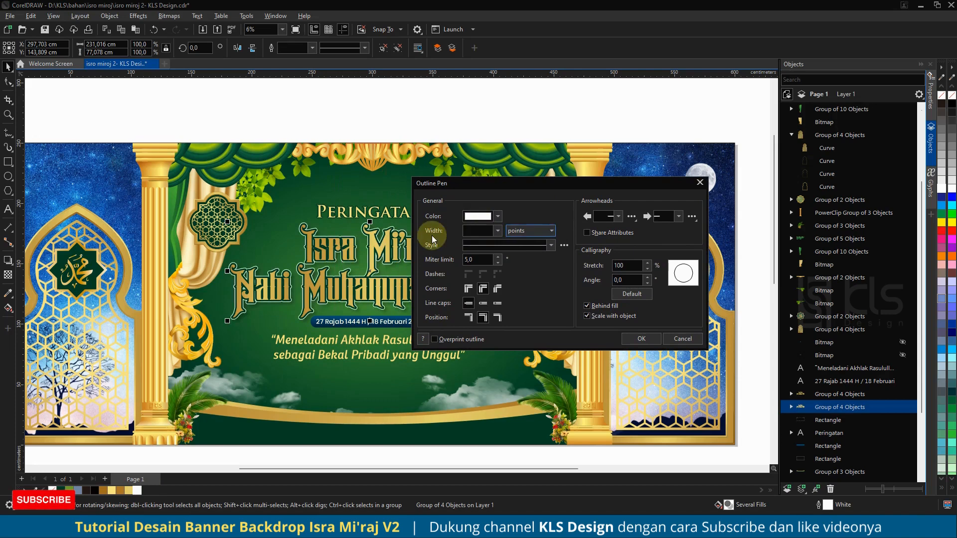
left_click(641, 339)
Step: Set the title group's outline colour to light gold #F9E581
right_click(109, 490)
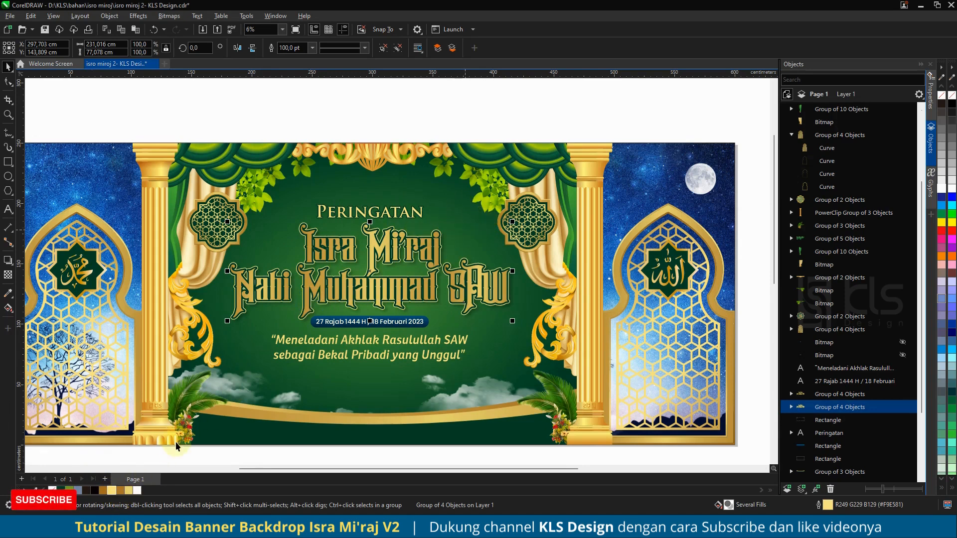
right_click(112, 491)
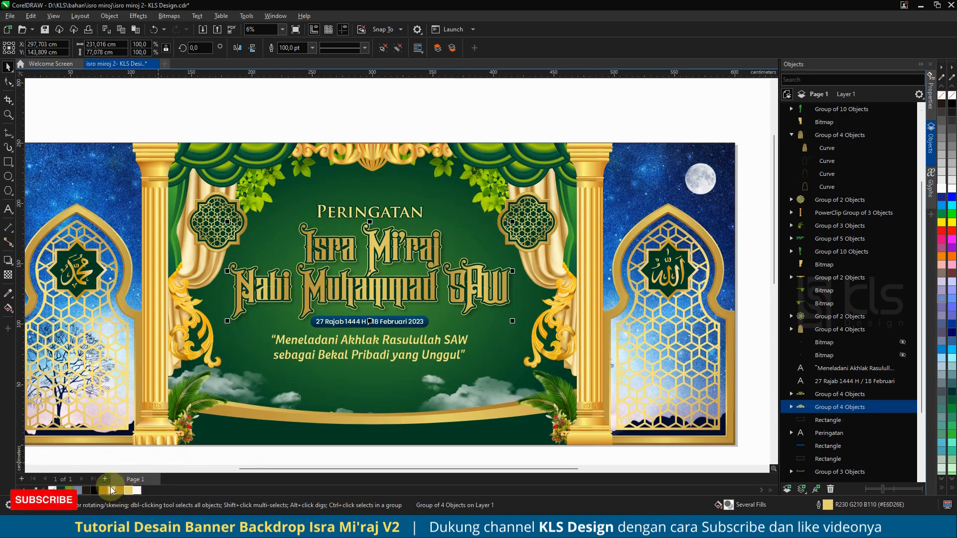
right_click(103, 490)
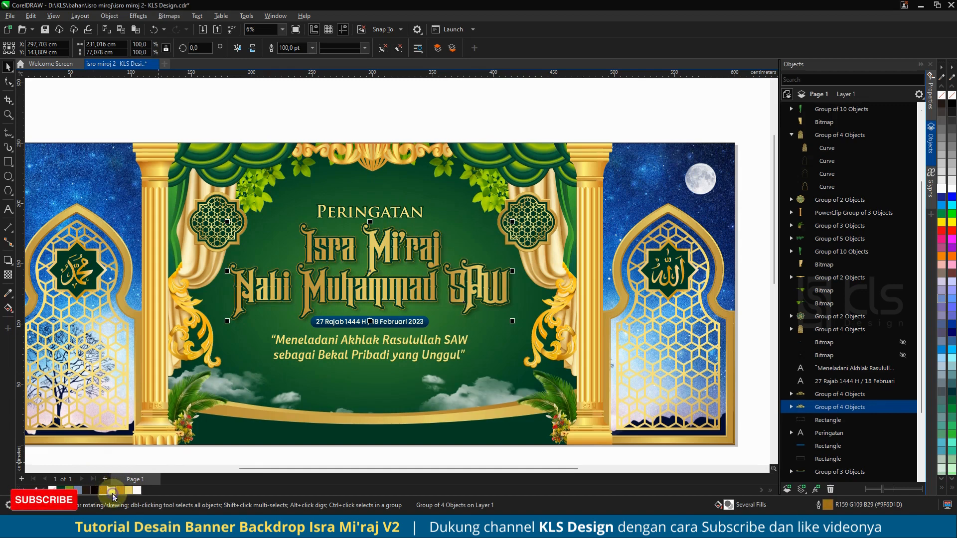
right_click(113, 493)
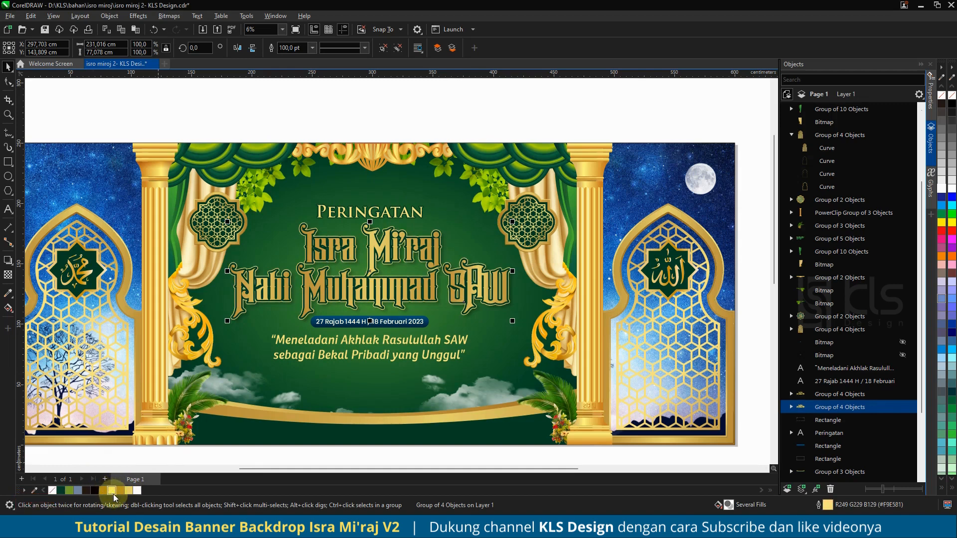
Step: Unhide one of the lens-flare bitmaps over the title text
left_click(495, 117)
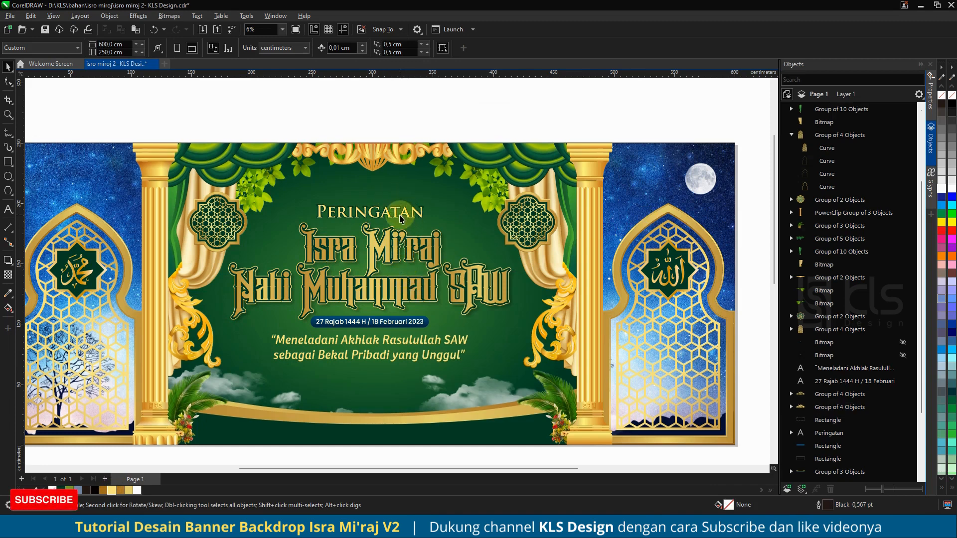
left_click(427, 320)
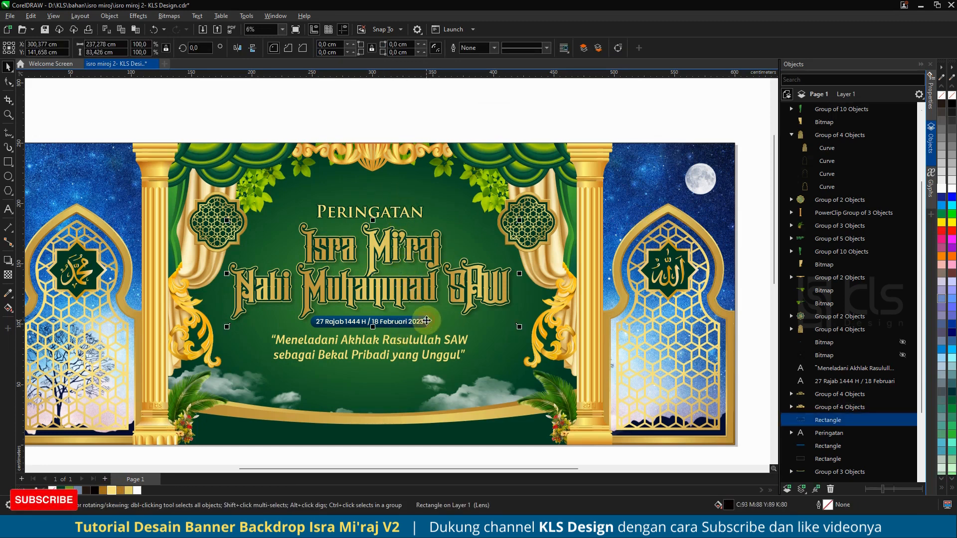
left_click(823, 408)
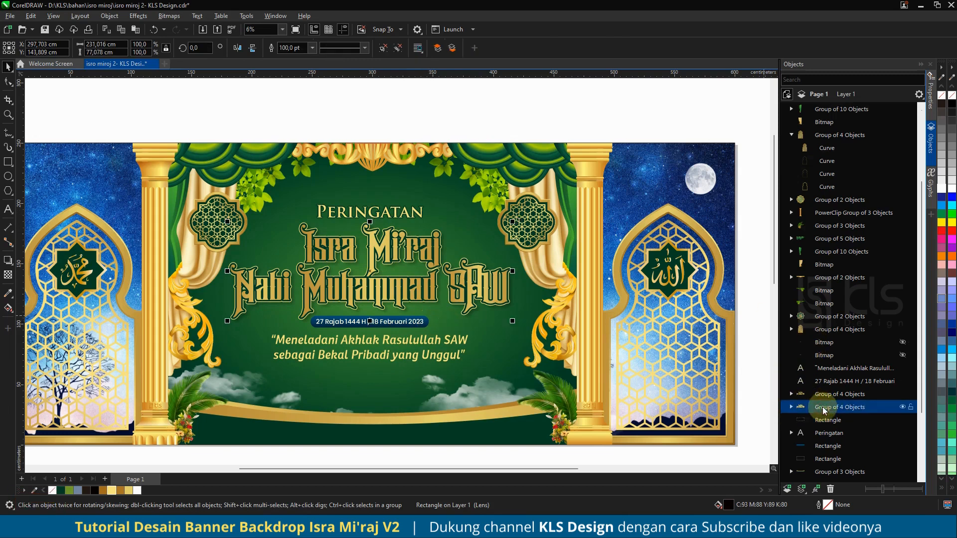
left_click(902, 354)
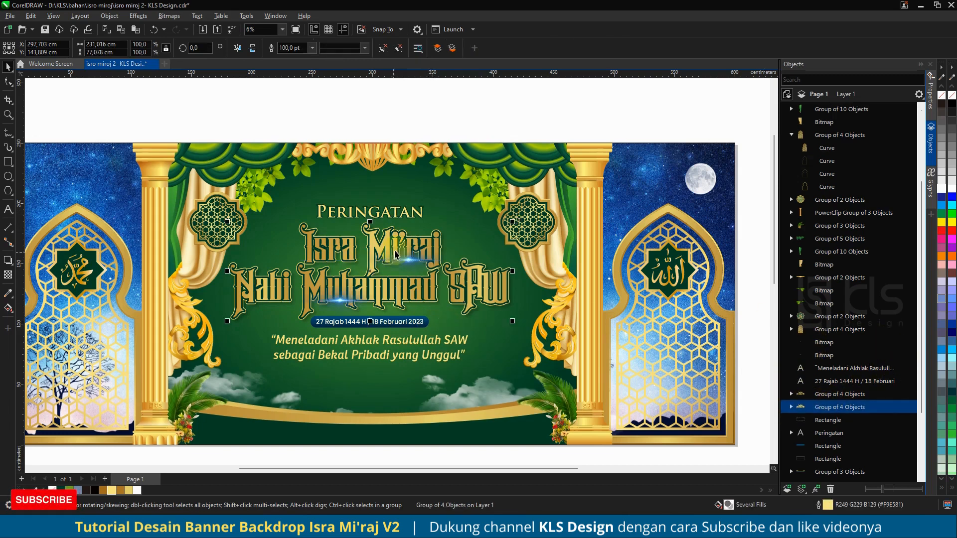
Step: Try shifting the lens-flare bitmap's colour balance toward yellow with the Color Balance adjustment
scroll(417, 277, "up", 3)
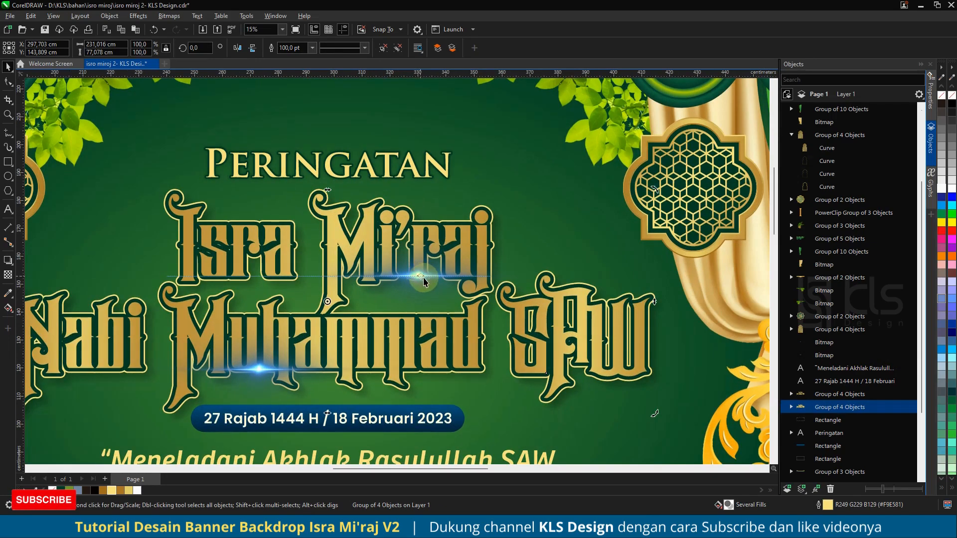
left_click(466, 225)
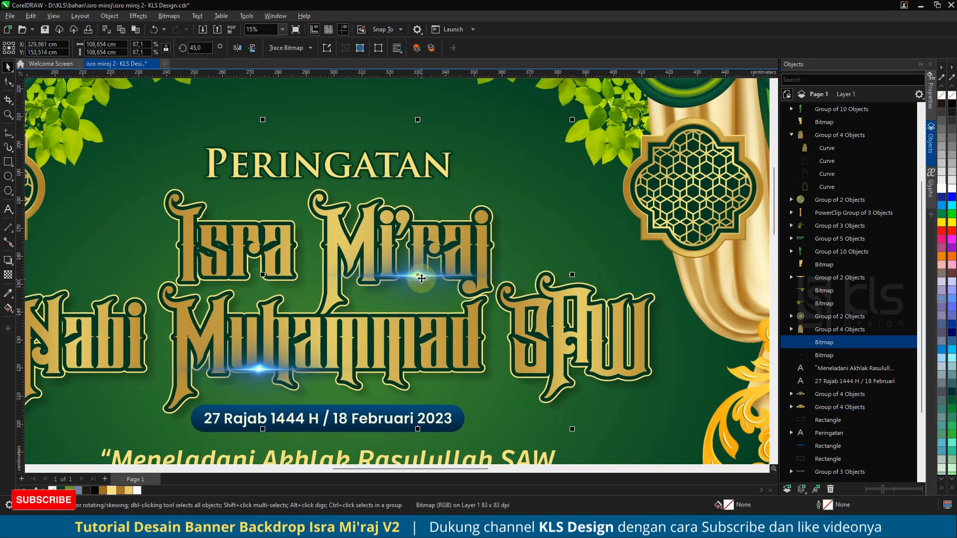
left_click(138, 15)
mouse_move(195, 56)
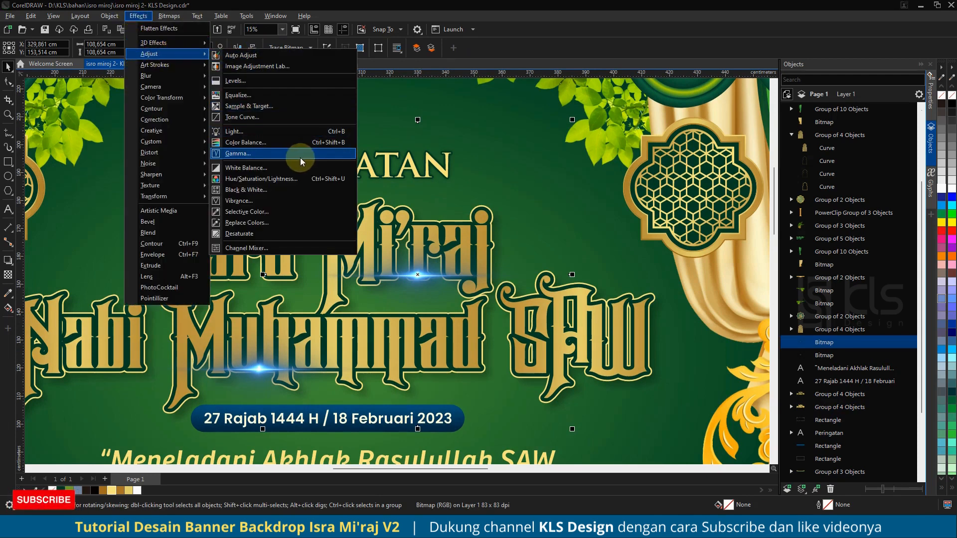
left_click(293, 143)
left_click_drag(444, 209, 653, 201)
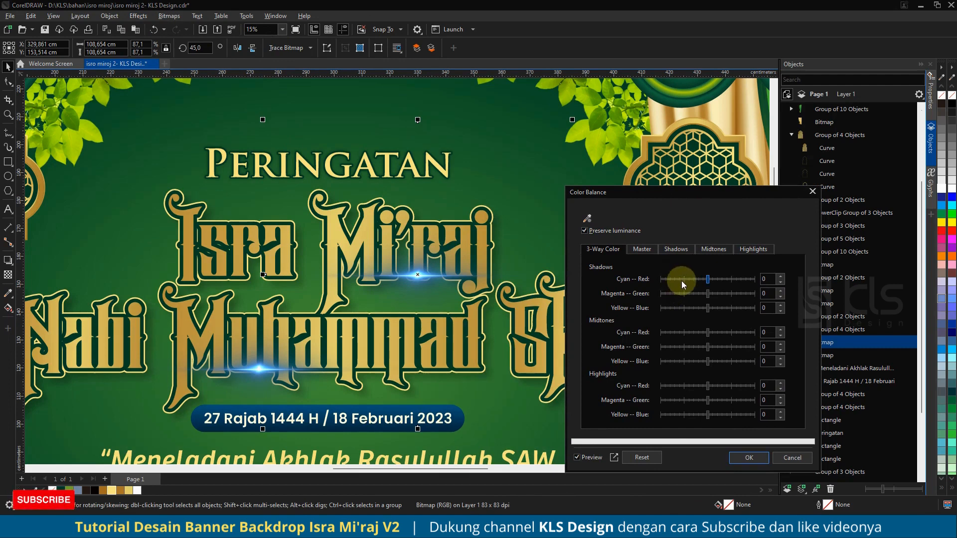
left_click_drag(708, 308, 669, 306)
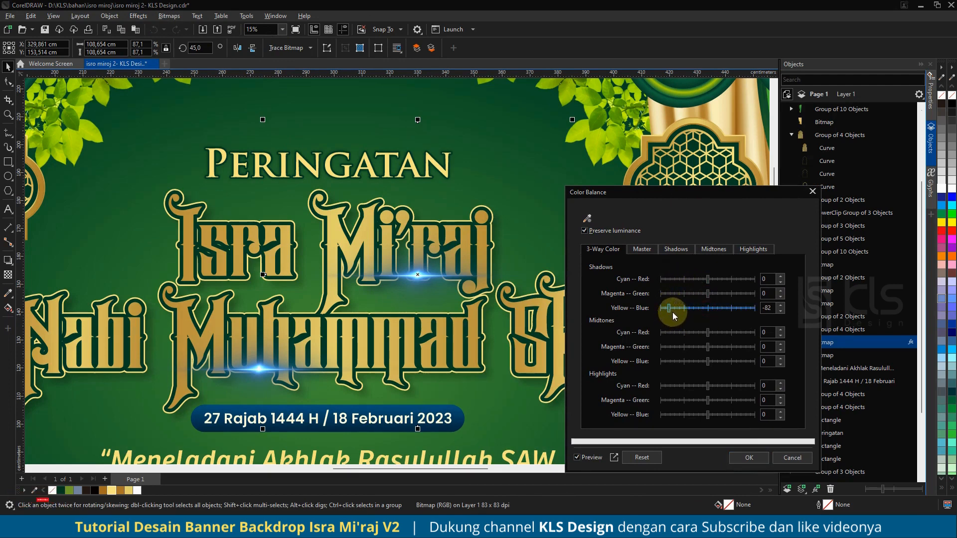
left_click_drag(669, 309, 709, 312)
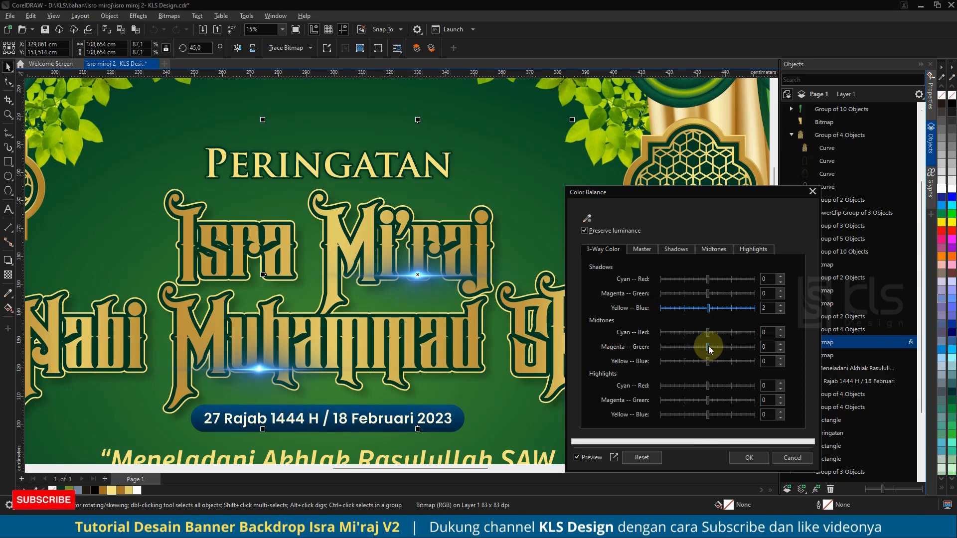
left_click_drag(707, 361, 668, 366)
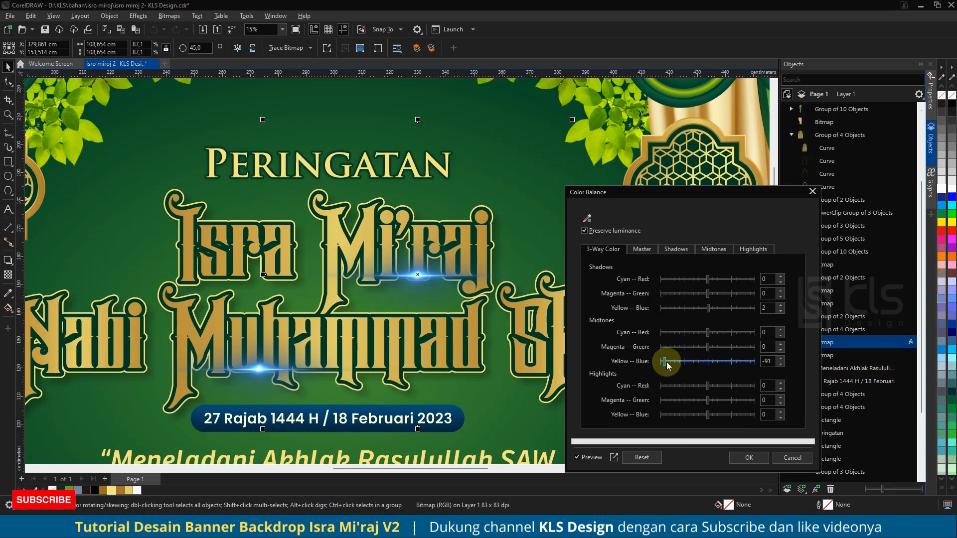
left_click(719, 364)
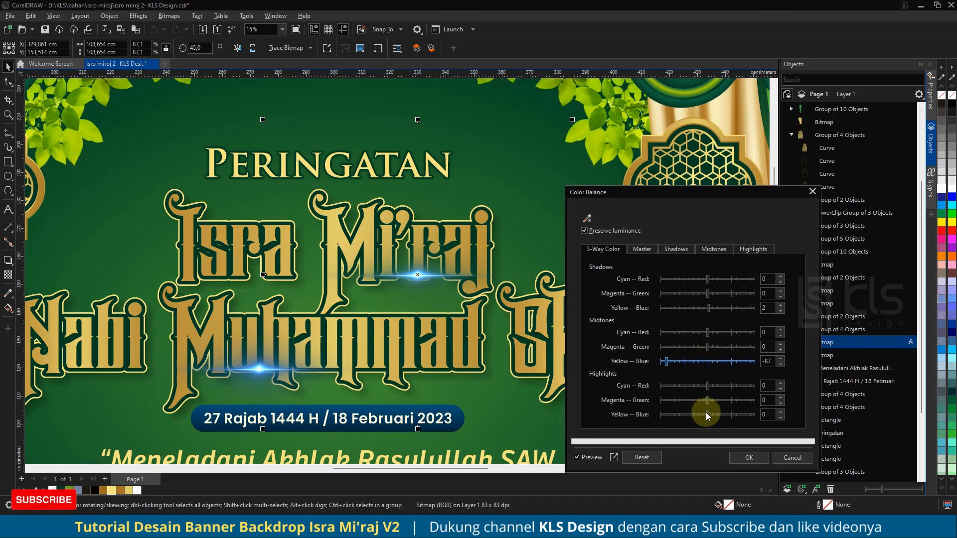
left_click(690, 415)
left_click_drag(679, 416, 681, 416)
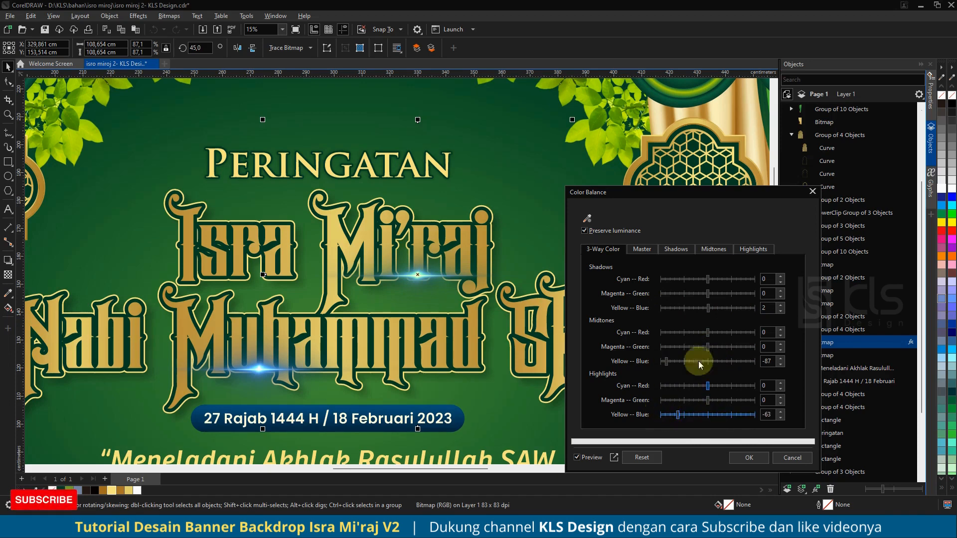
left_click(641, 250)
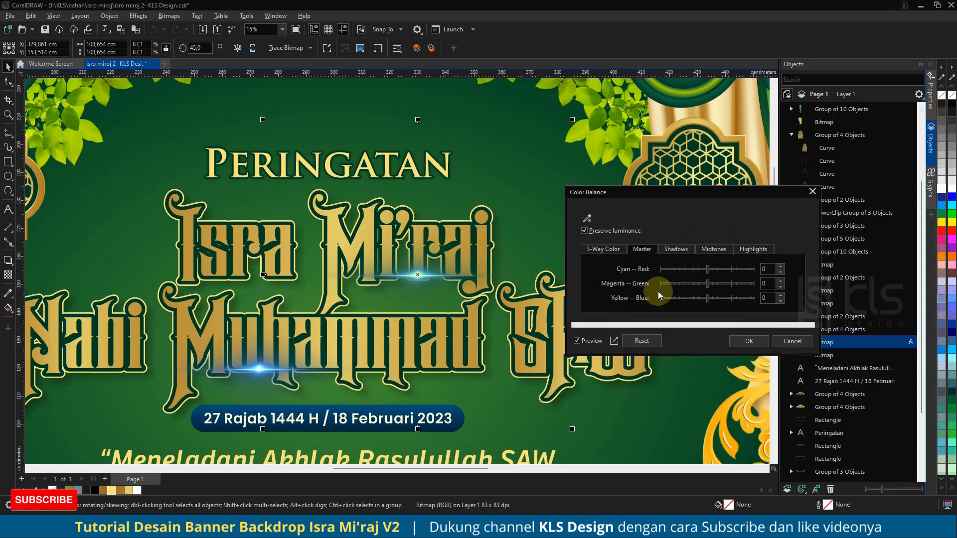
left_click(632, 341)
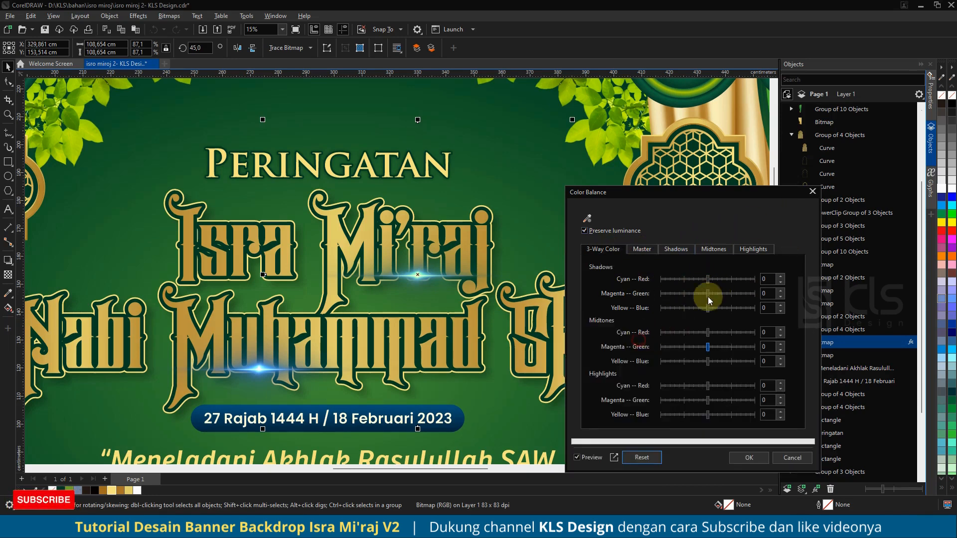
left_click(644, 250)
left_click_drag(711, 298, 651, 300)
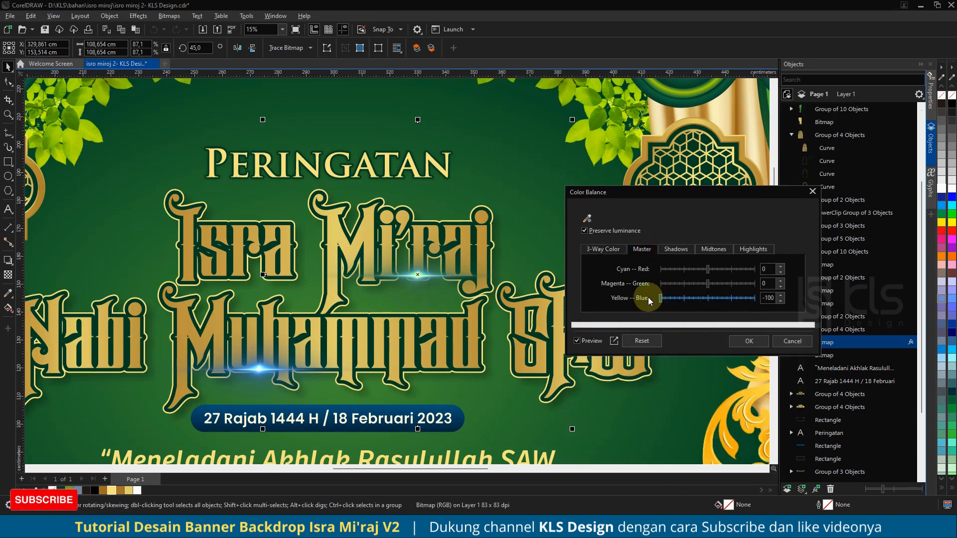
left_click(812, 192)
Step: Recolour the selected lens-flare bitmap with Hue/Saturation/Lightness, setting hue to -164 and saturation to 68
left_click(137, 15)
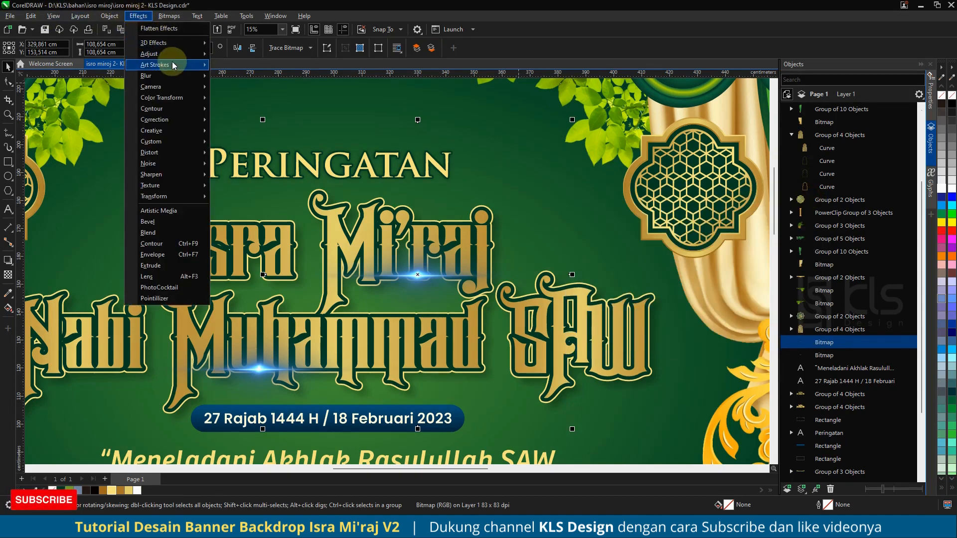
mouse_move(172, 53)
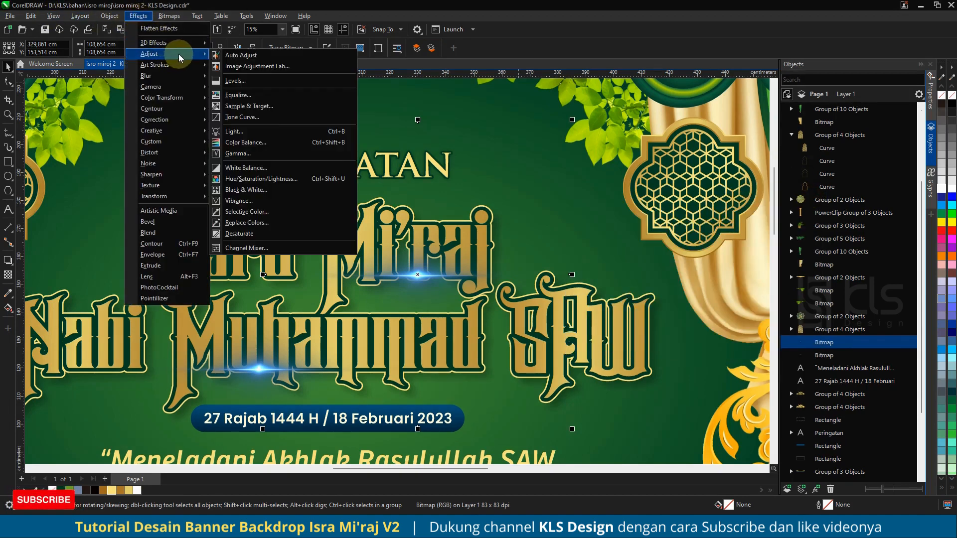
left_click(275, 180)
left_click_drag(483, 168, 743, 177)
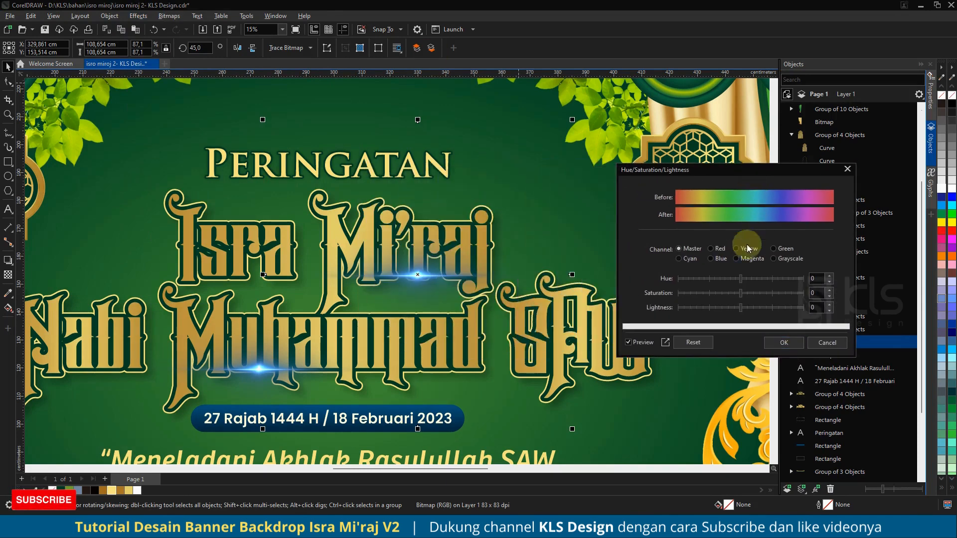
left_click_drag(740, 293, 692, 280)
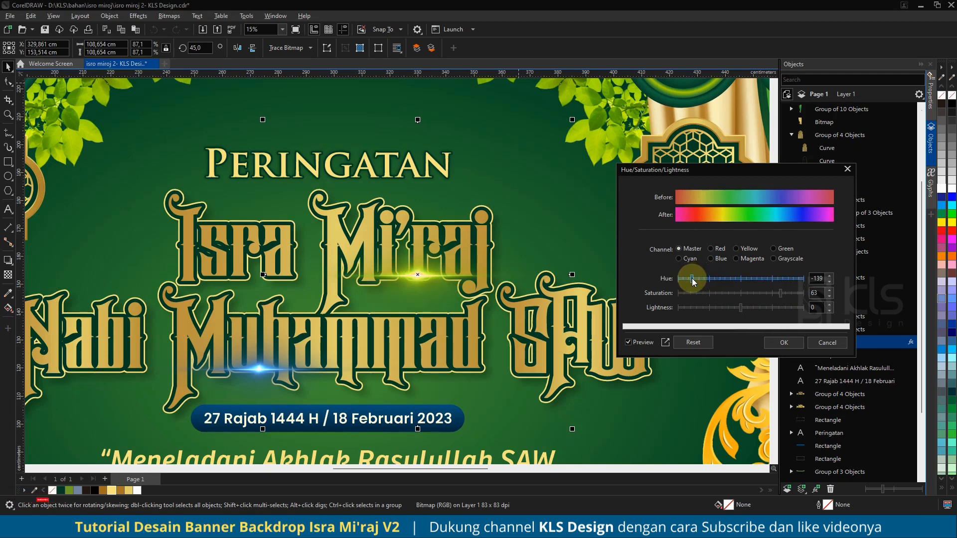
mouse_move(780, 293)
left_mouse_down()
mouse_move(754, 298)
mouse_move(784, 294)
left_mouse_up()
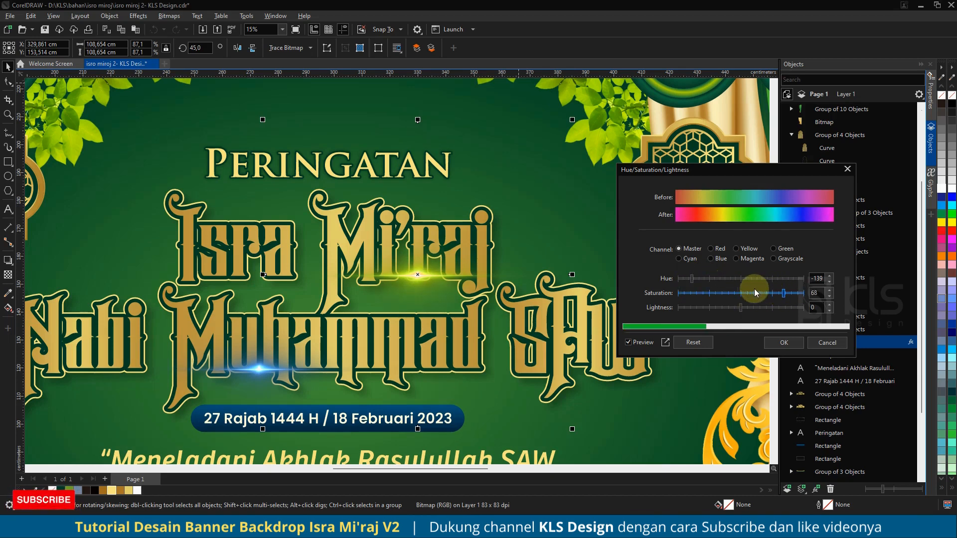
left_click(717, 280)
left_click(701, 279)
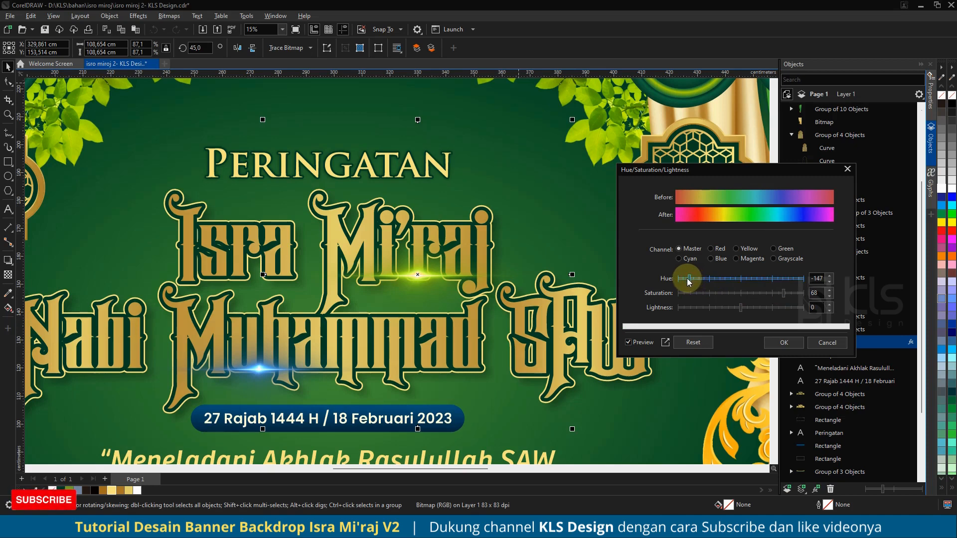
left_click_drag(689, 282, 682, 281)
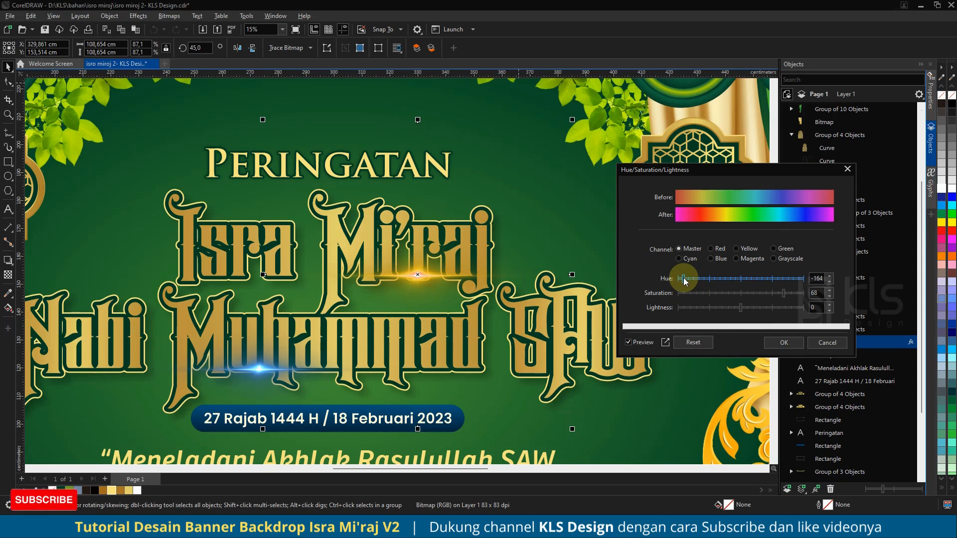
left_click(781, 345)
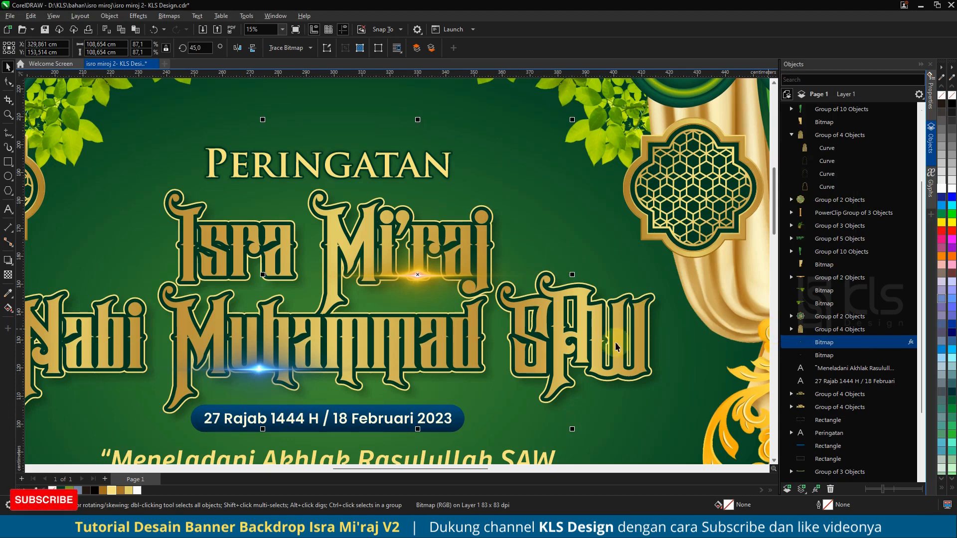
Step: Apply the same Hue/Saturation/Lightness adjustment (hue -164, saturation 68) to the lower lens-flare bitmap
left_click(259, 370)
left_click(138, 16)
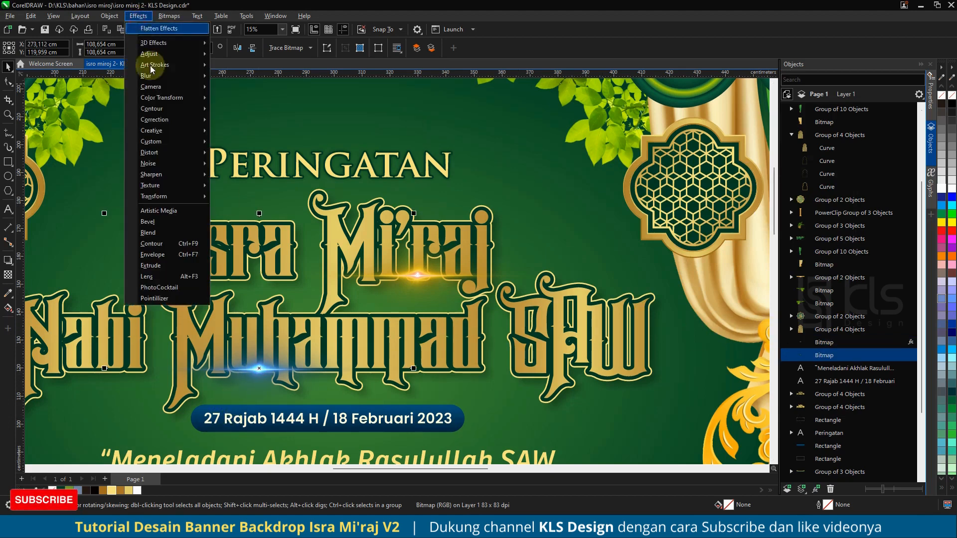
mouse_move(189, 53)
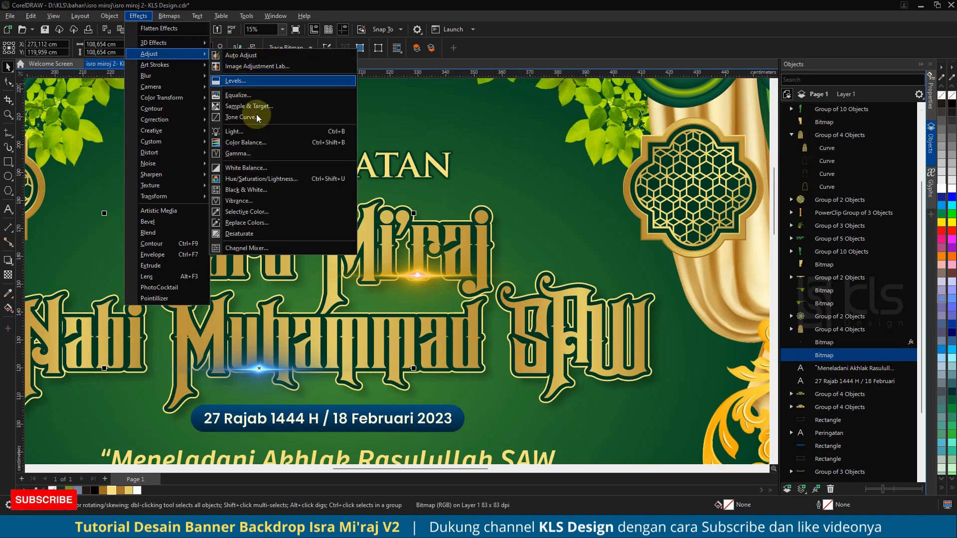
left_click(269, 180)
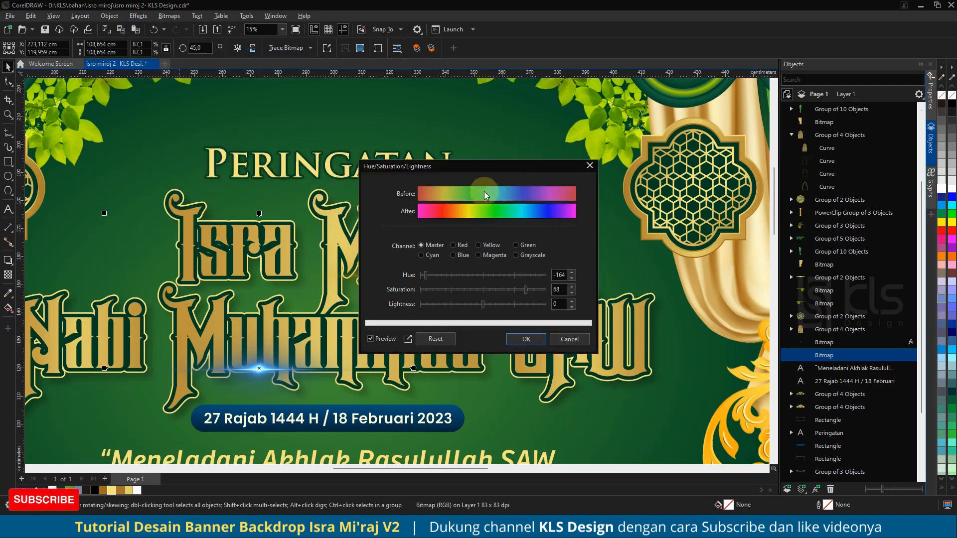
left_click(526, 341)
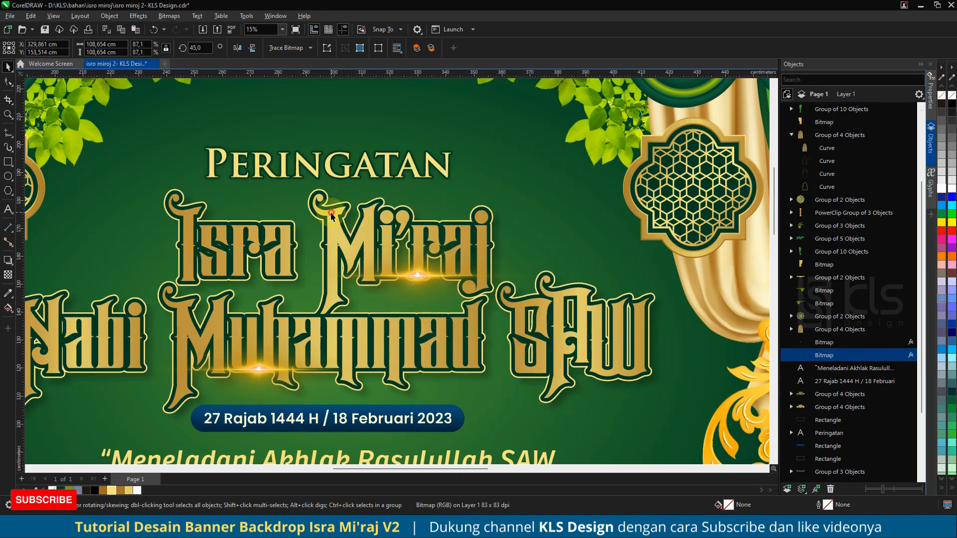
Step: Select the Isra Mi'raj text inside the title group and reposition its fountain fill gradient across the title with the Interactive Fill tool
left_click_drag(331, 216, 251, 233)
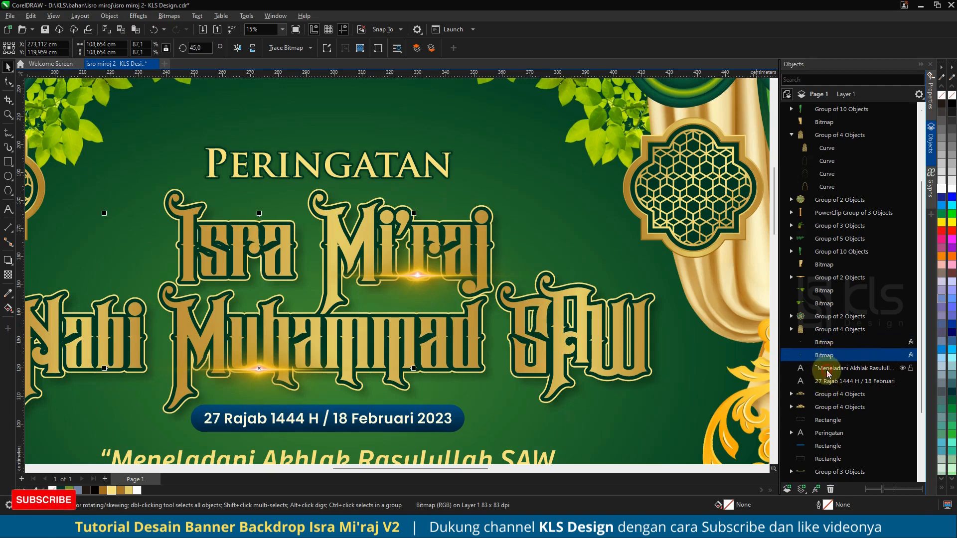
left_click(838, 396)
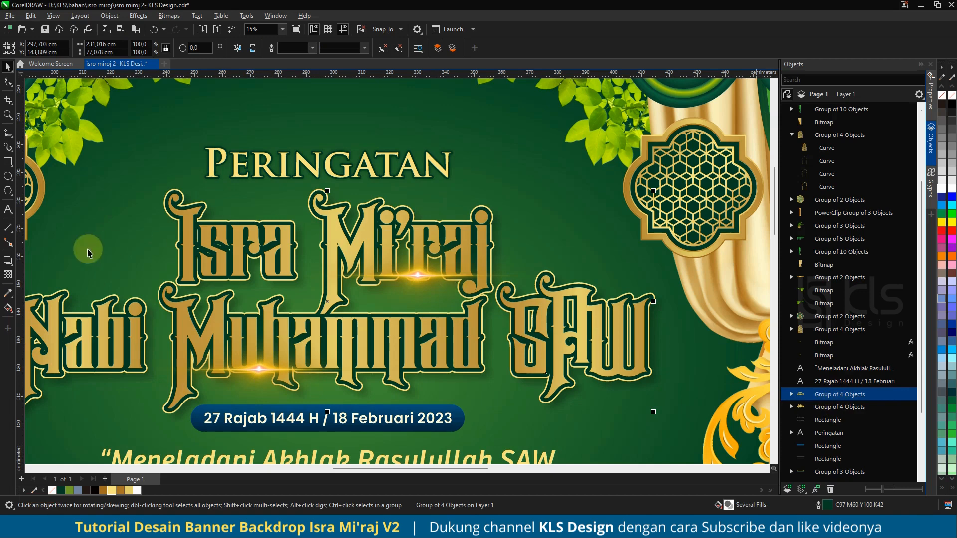
left_click(792, 395)
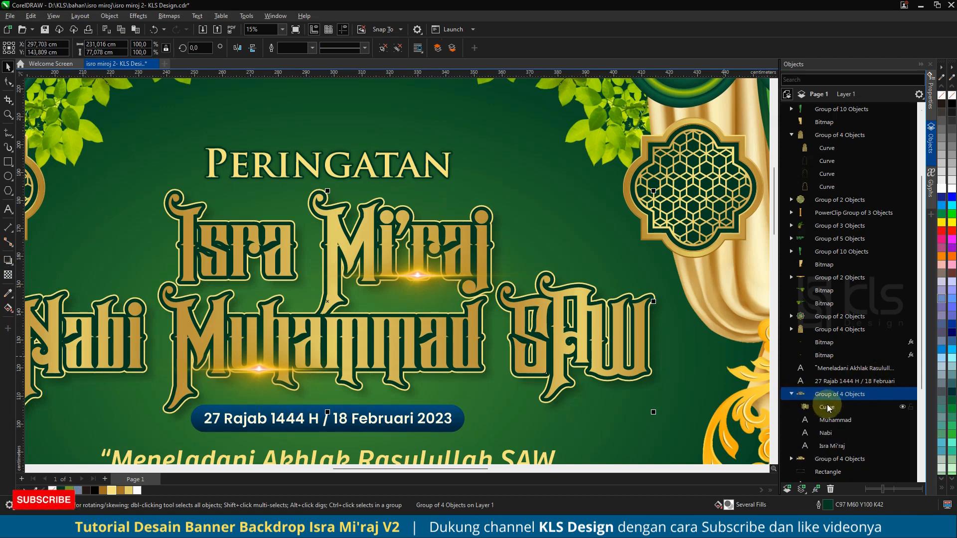
left_click(831, 421)
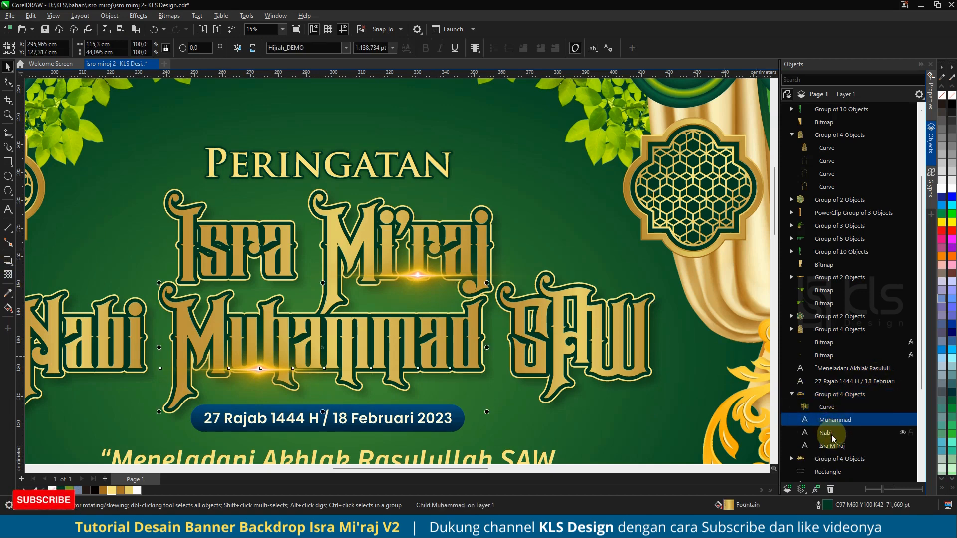
left_click(832, 434)
left_click(831, 446)
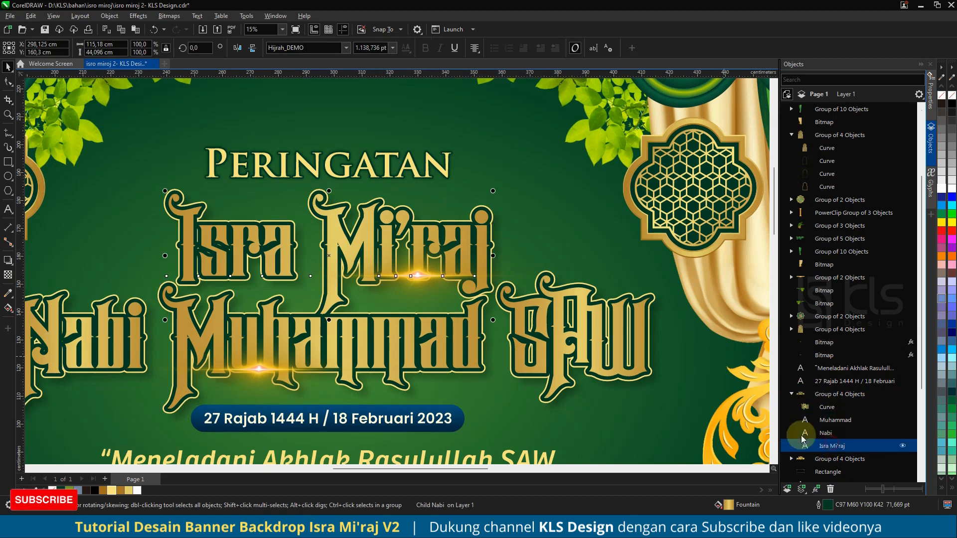
left_click(7, 309)
scroll(351, 255, "down", 2)
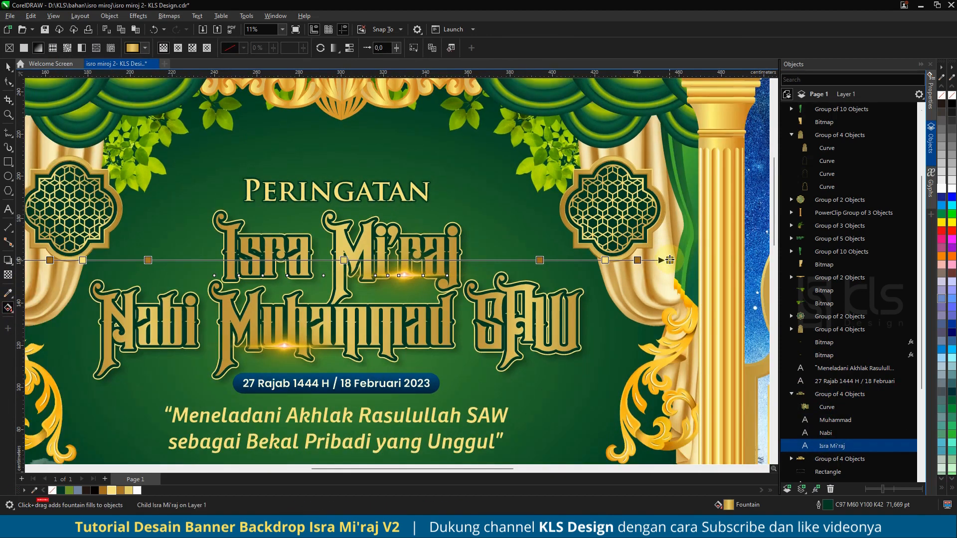
left_click_drag(362, 261, 412, 262)
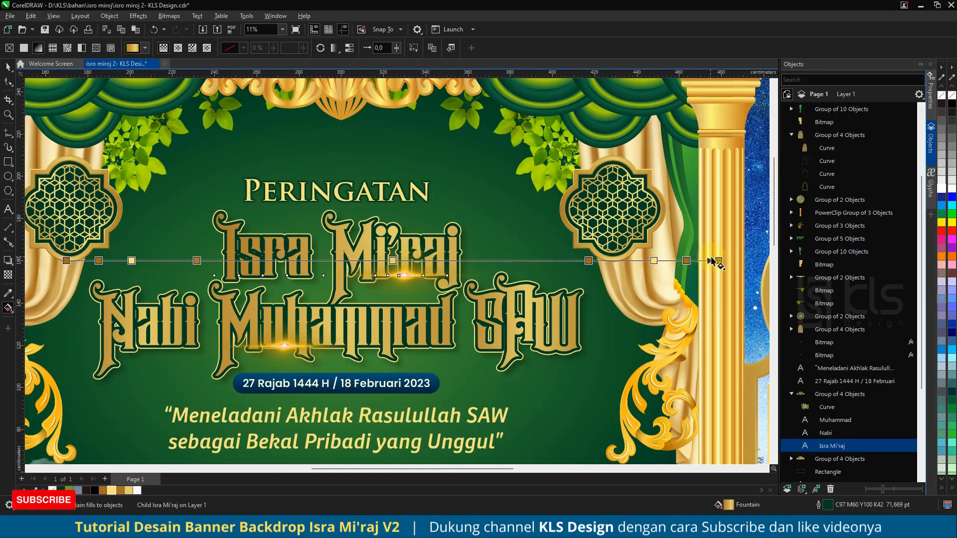
left_click_drag(718, 259, 596, 260)
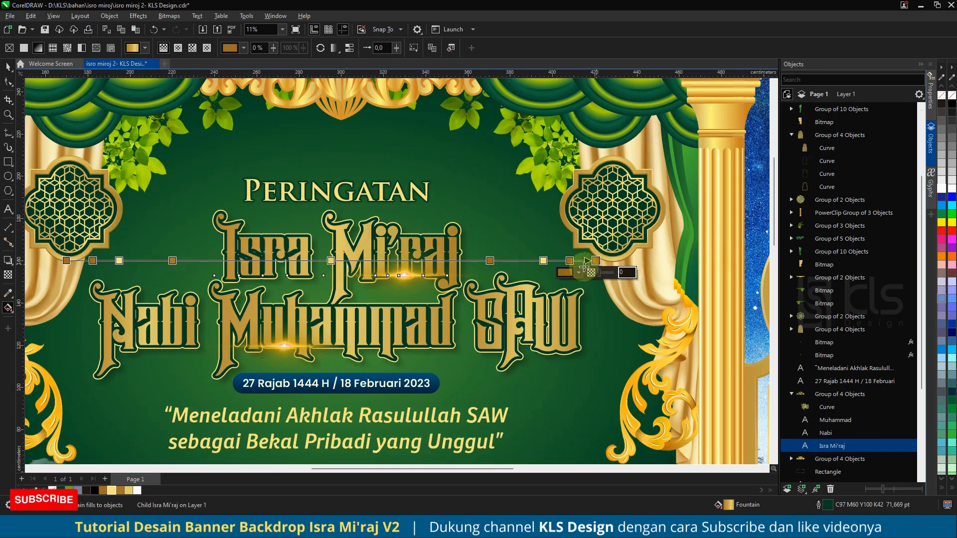
left_click_drag(365, 260, 428, 262)
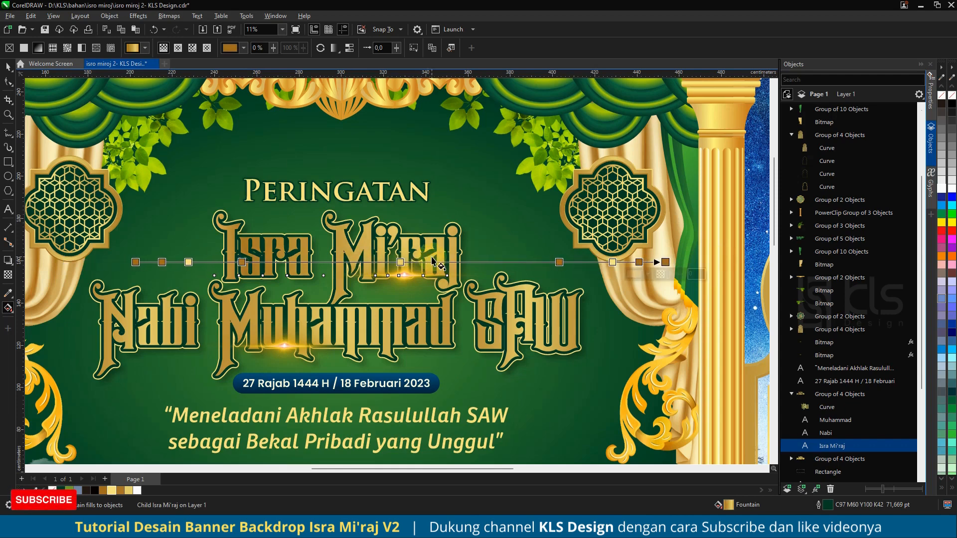
scroll(398, 254, "down", 3)
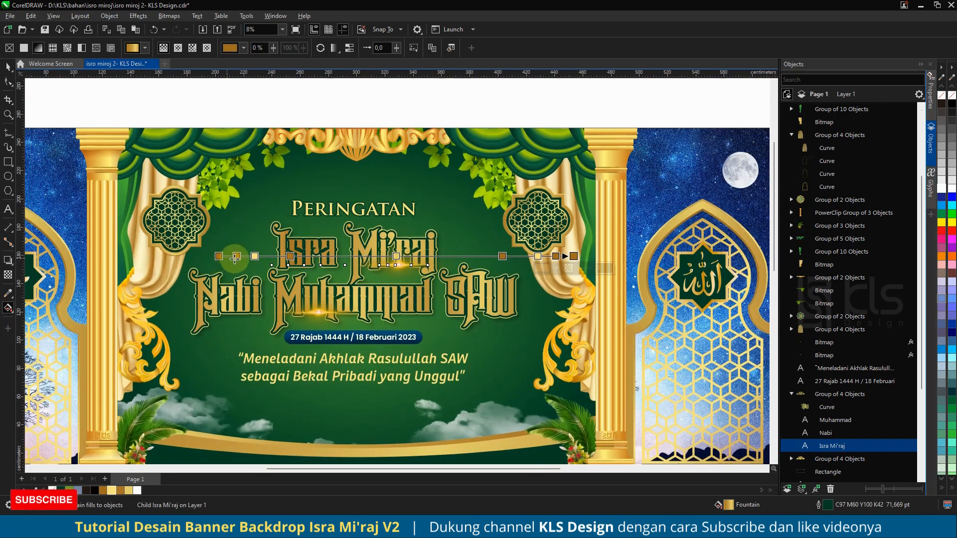
Step: Rework the colour stops of the Isra Mi'raj fountain fill, adding, moving and deleting nodes along the gradient
left_click_drag(288, 257, 269, 256)
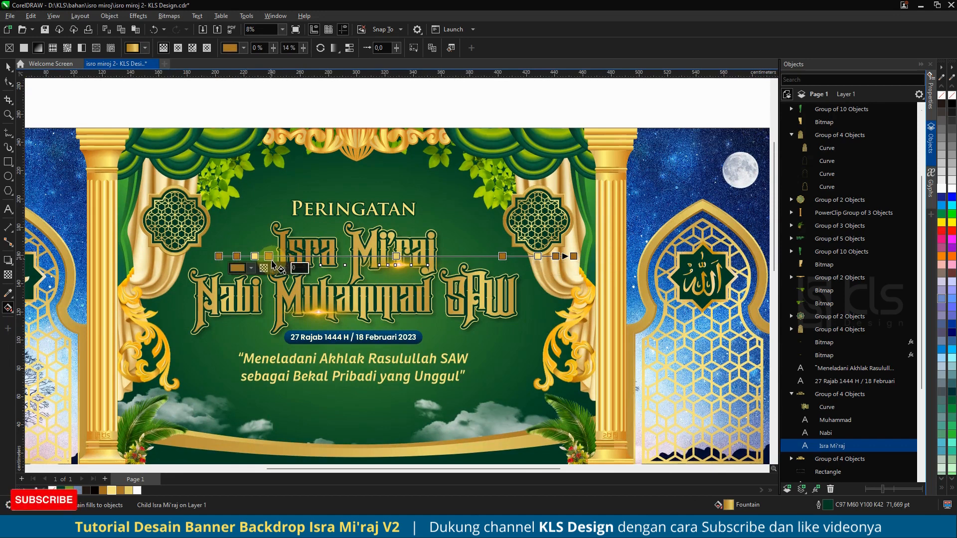
double_click(269, 256)
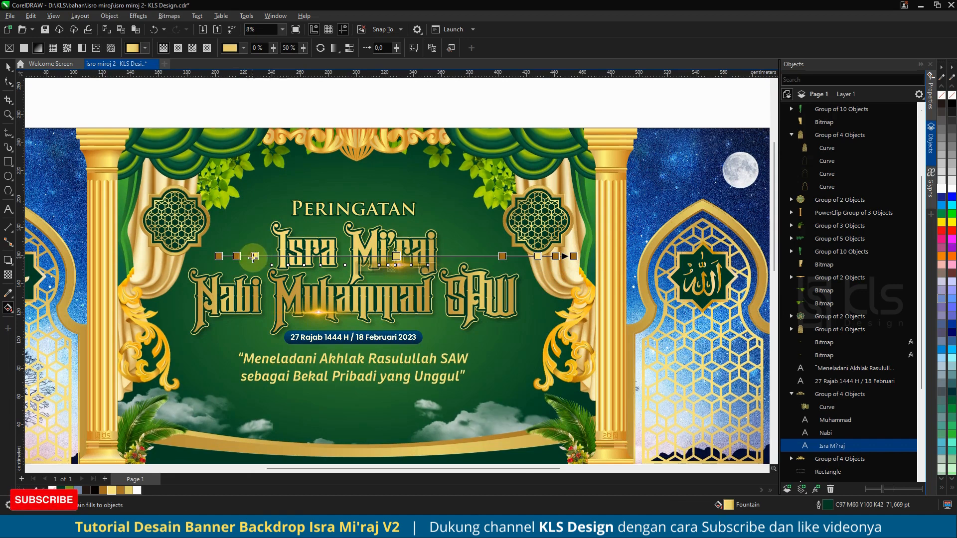
left_click_drag(255, 257, 361, 266)
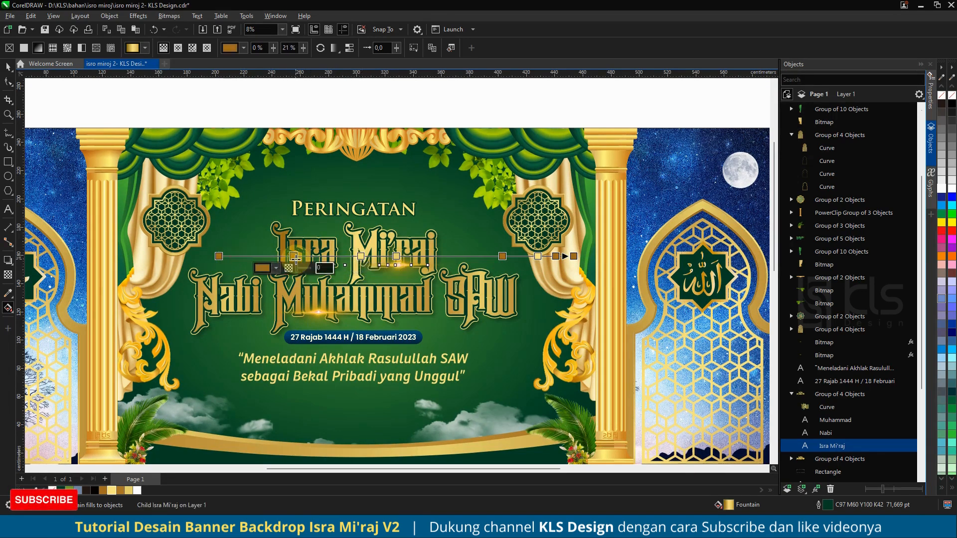
double_click(257, 256)
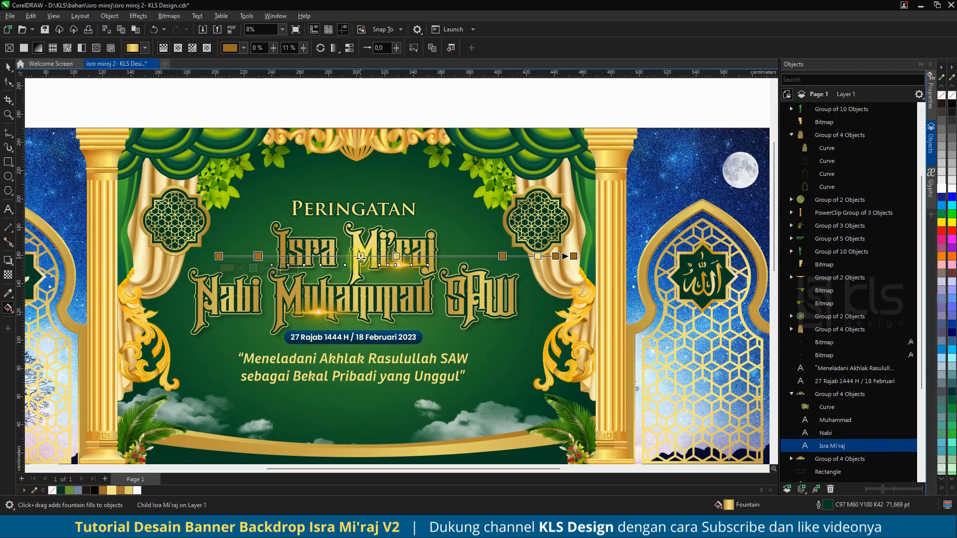
left_click_drag(361, 256, 371, 256)
left_click(397, 255)
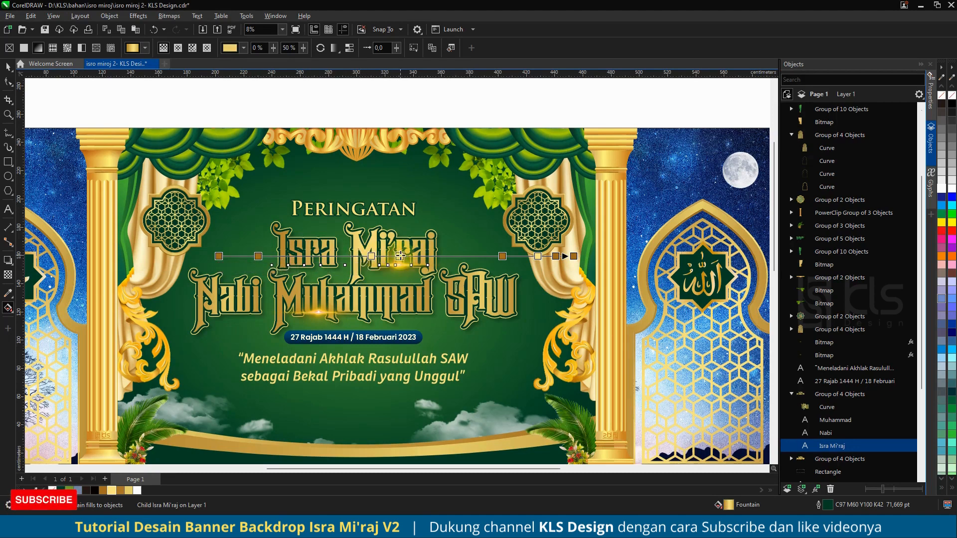
key("Delete")
left_click_drag(371, 256, 400, 257)
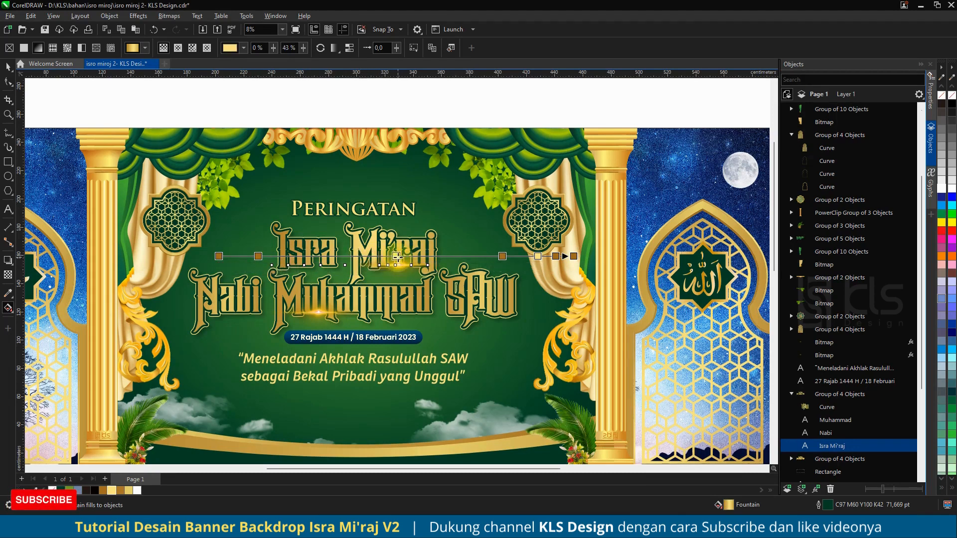
left_click_drag(502, 256, 464, 256)
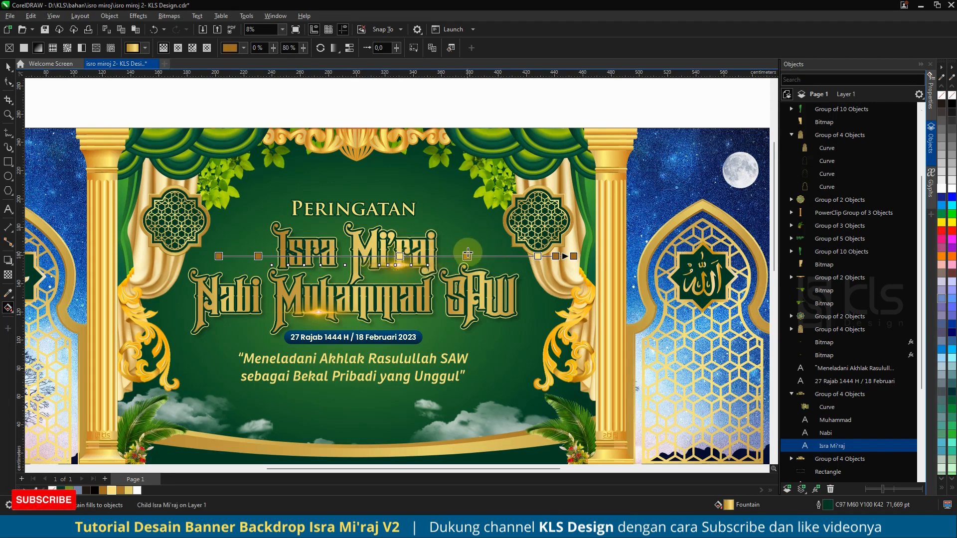
left_click(400, 257)
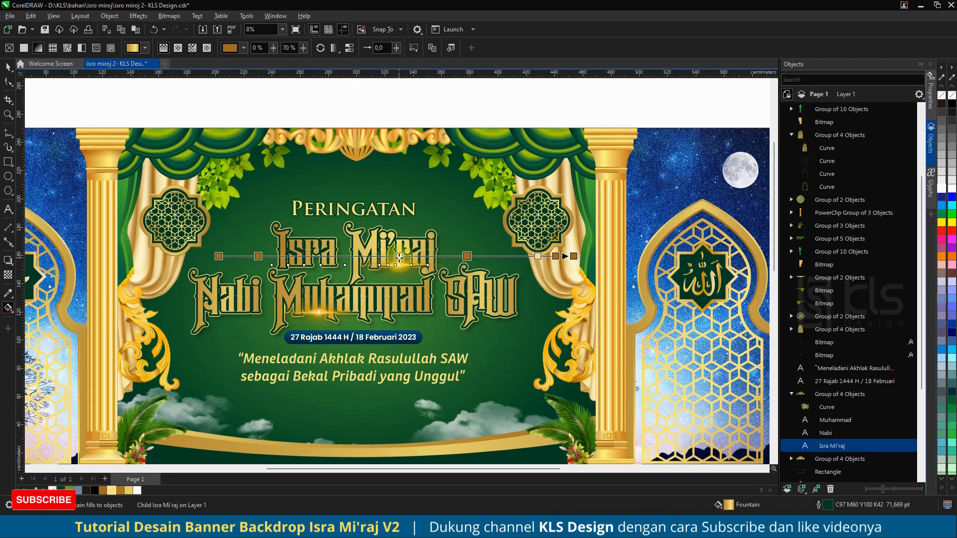
Step: Select the Muhammad text in the title group and adjust its fountain fill with the Interactive Fill tool, moving one colour node and adding another
left_click(381, 293)
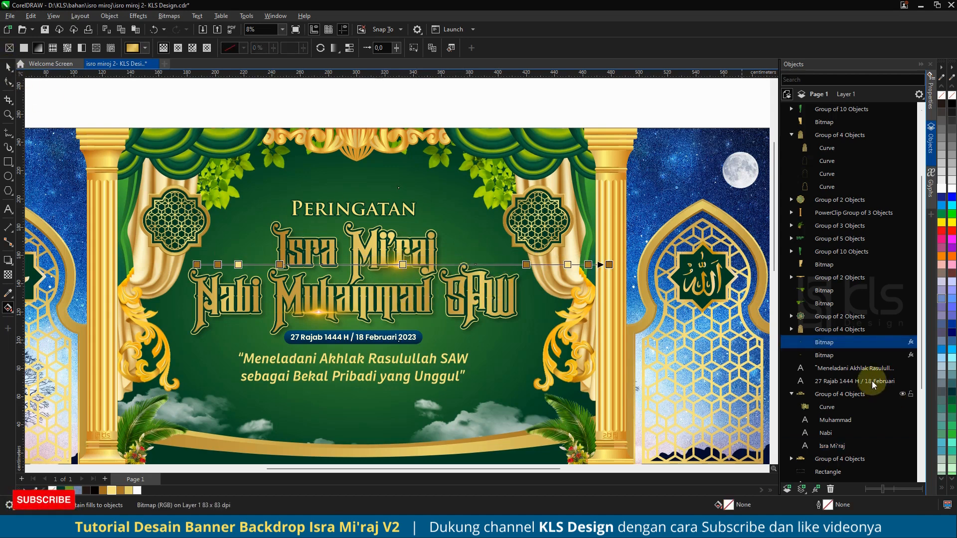
left_click(841, 368)
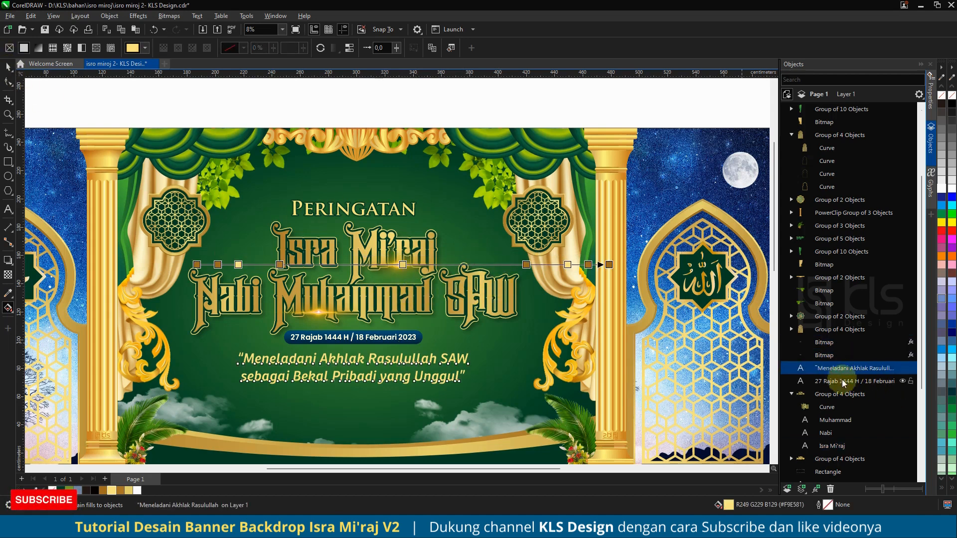
left_click(828, 406)
scroll(831, 366, "down", 2)
left_click(835, 356)
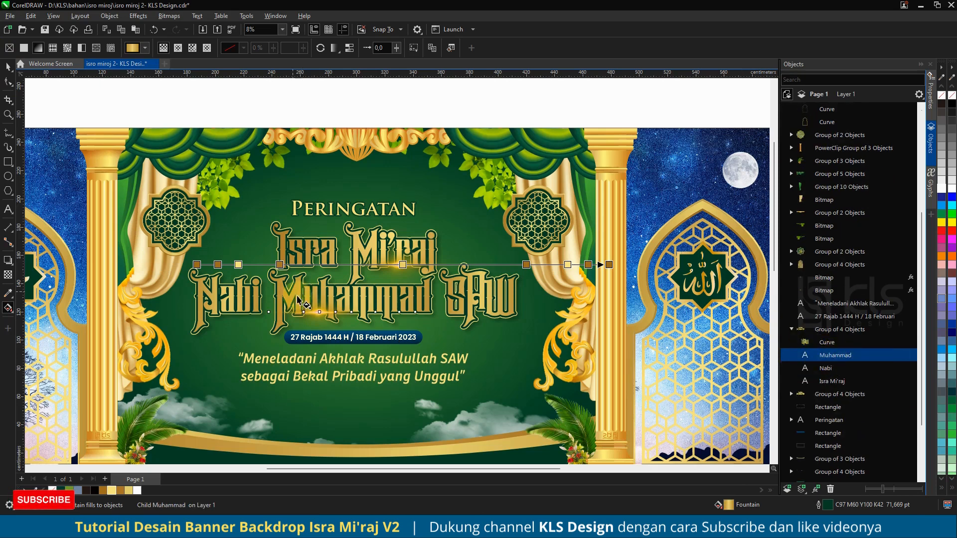
left_click(8, 305)
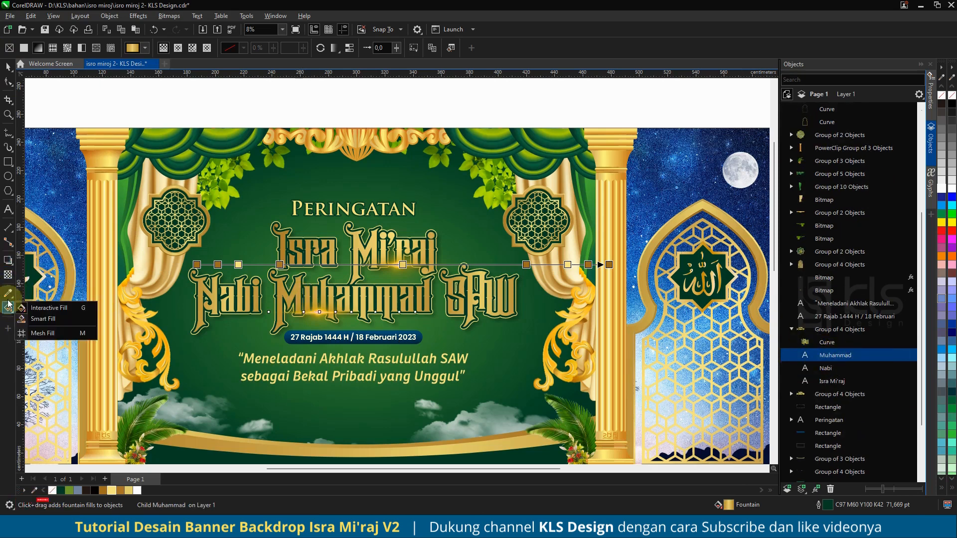
left_click(9, 297)
left_click(9, 308)
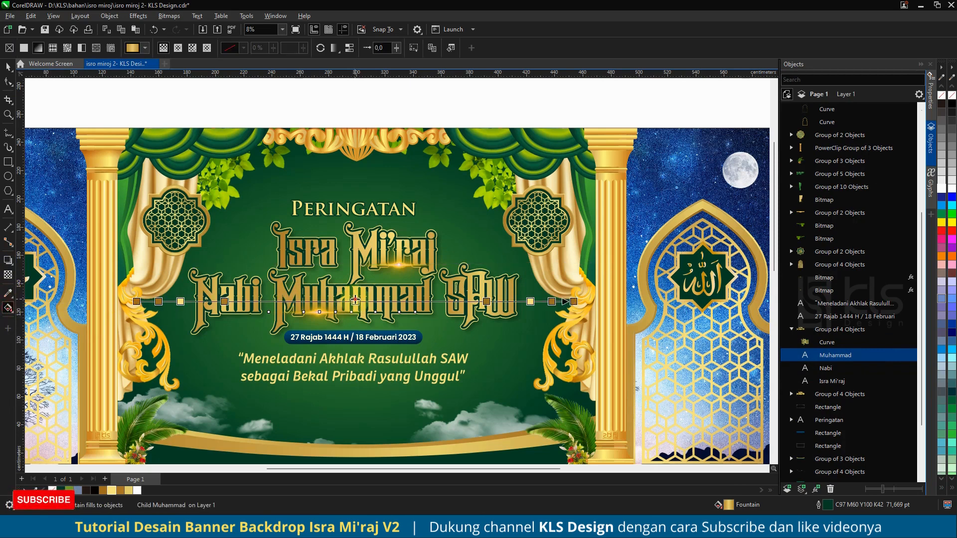
left_click_drag(356, 300, 316, 302)
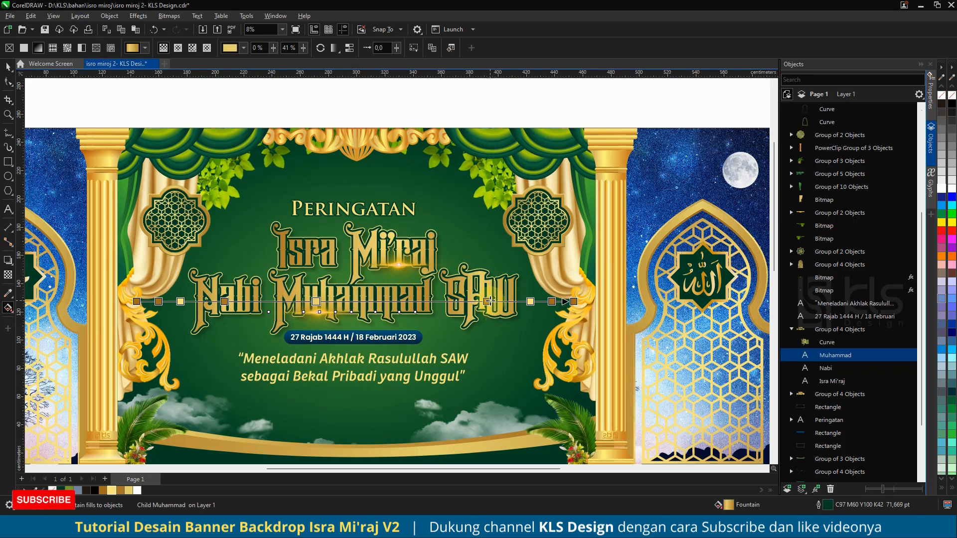
double_click(474, 302)
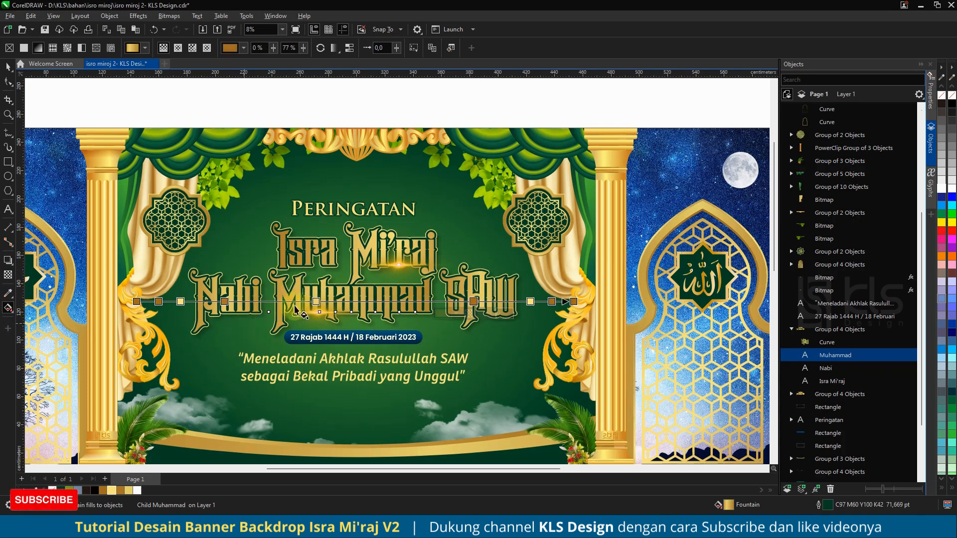
Step: Examine the lens flares, Peringatan title, date and quote text by selecting them in turn
left_click(8, 66)
scroll(320, 279, "down", 1)
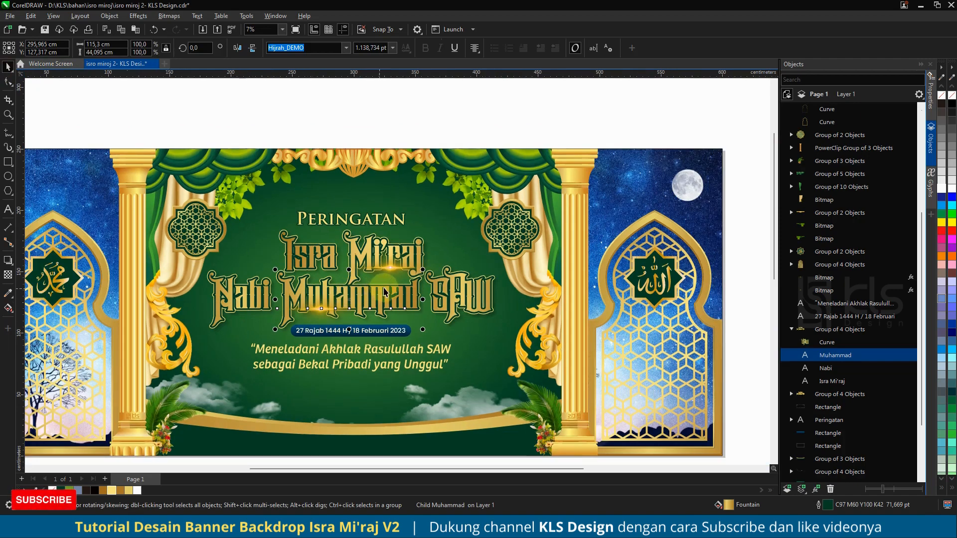
scroll(393, 240, "down", 1)
left_click(365, 249)
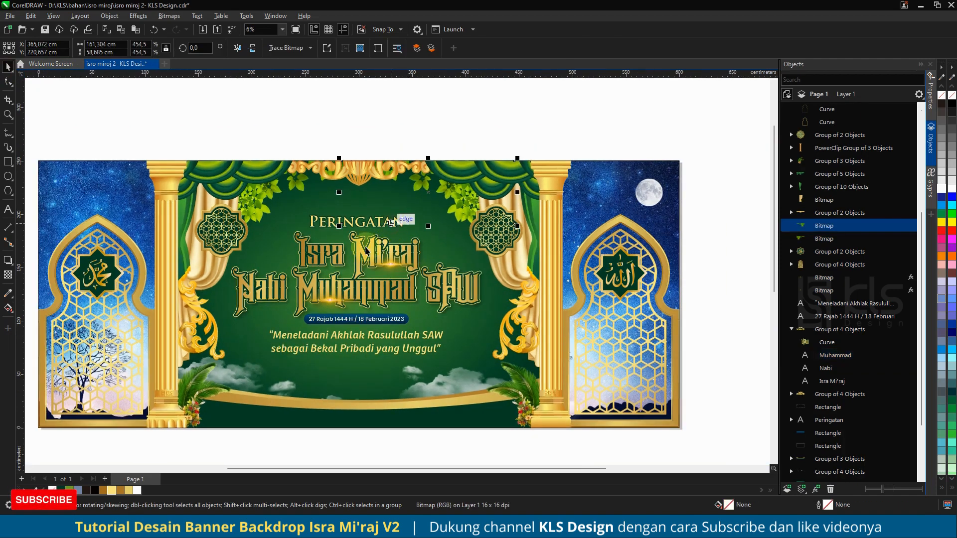
left_click(307, 219)
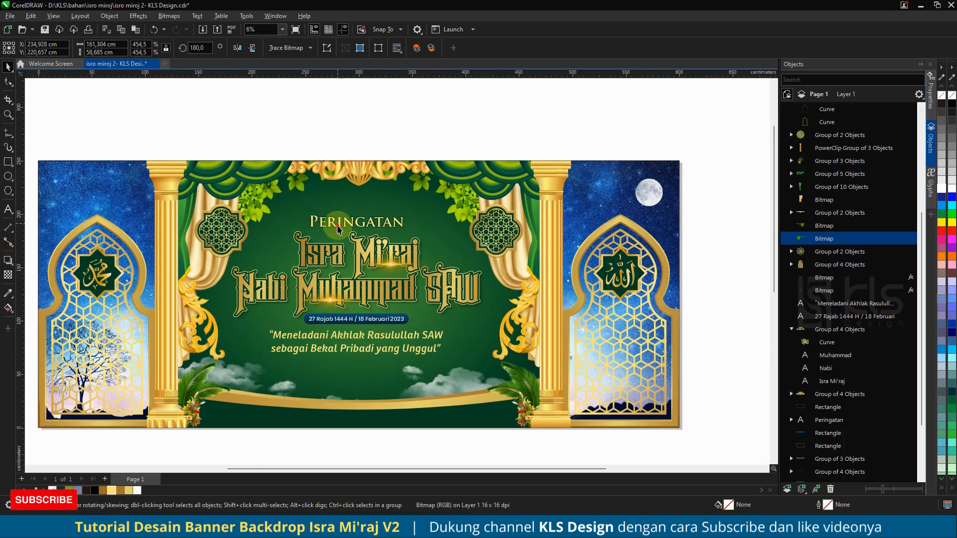
left_click(822, 252)
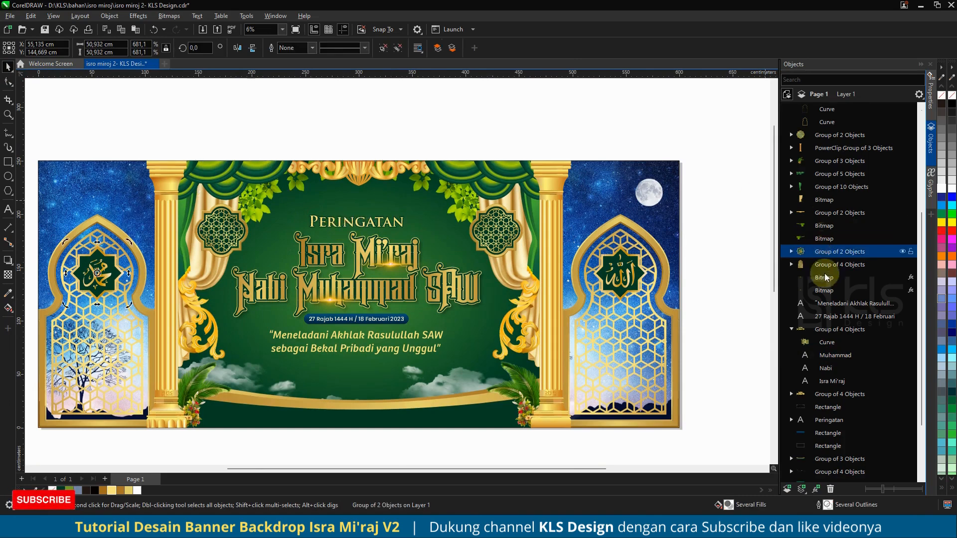
left_click(826, 316)
left_click(827, 303)
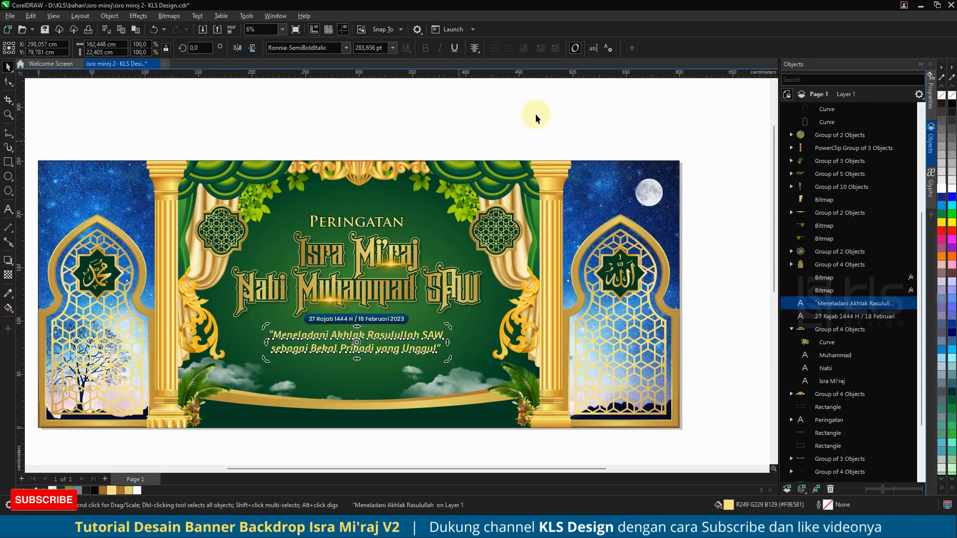
left_click(552, 116)
left_click_drag(563, 117, 192, 370)
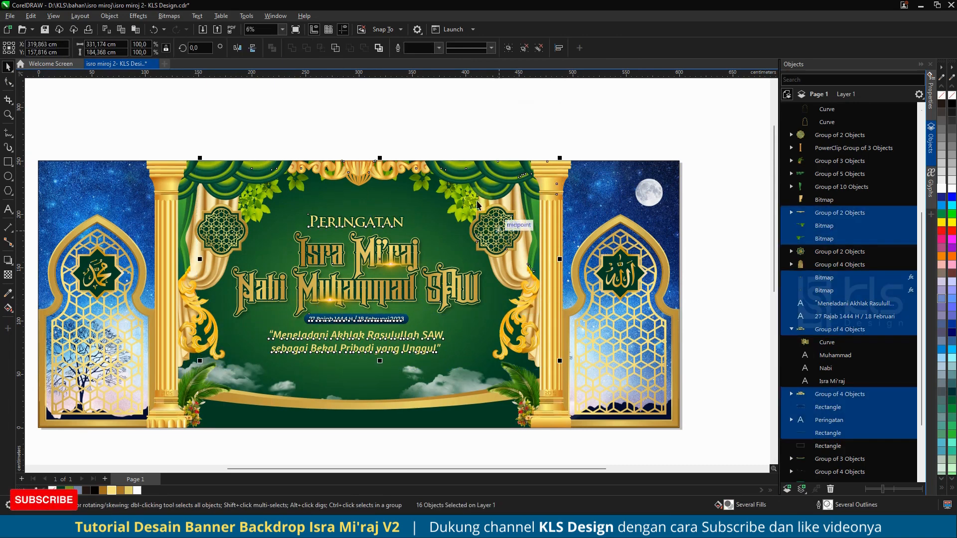
left_click(423, 123)
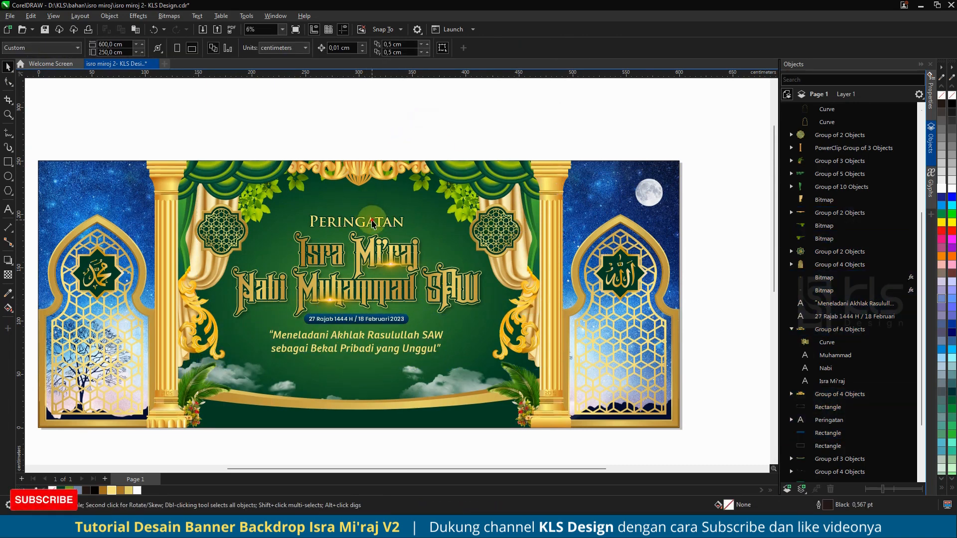
left_click_drag(260, 121, 415, 232)
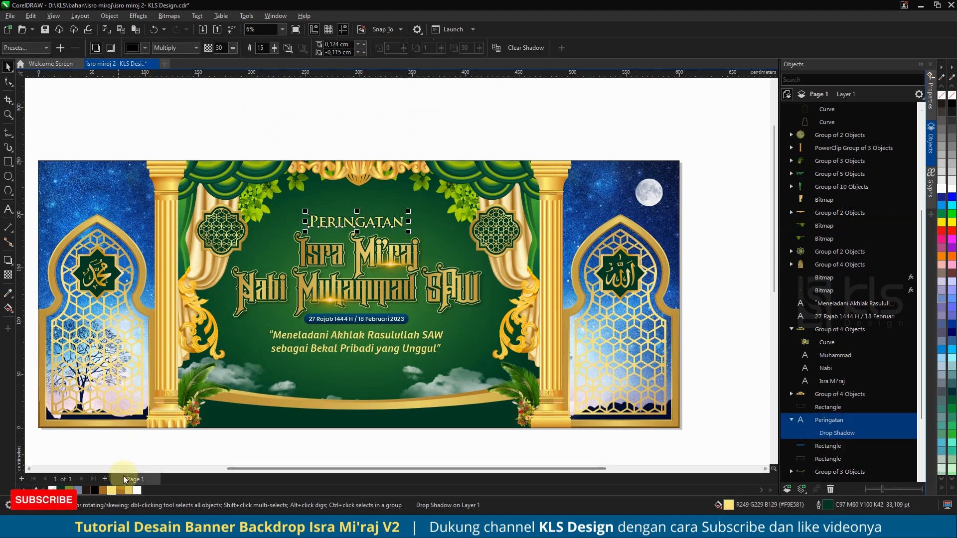
scroll(342, 313, "down", 2)
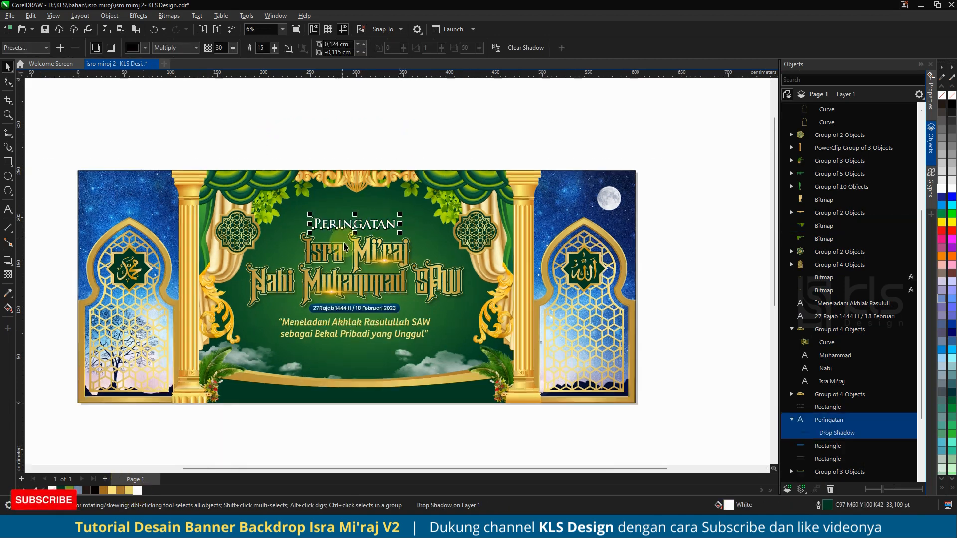
scroll(342, 312, "up", 2)
left_click(343, 313)
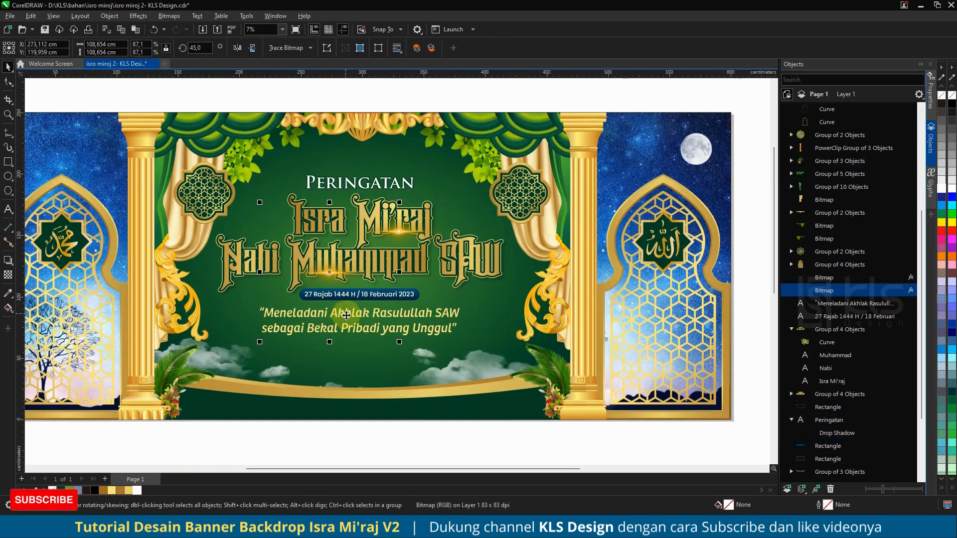
left_click(419, 332)
left_click(136, 490)
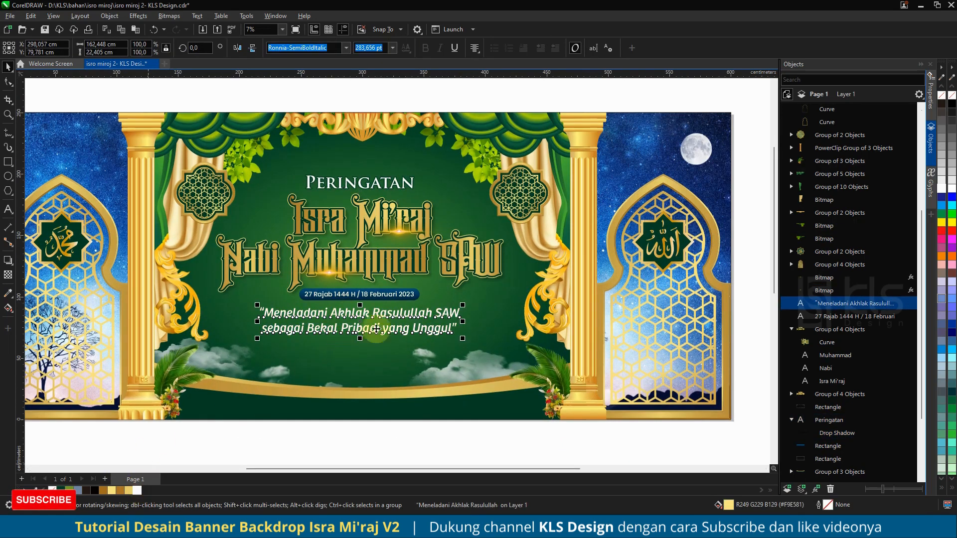
Step: Fill the rectangle behind the date with dark green C97 M60 Y100 K42
left_click(398, 298)
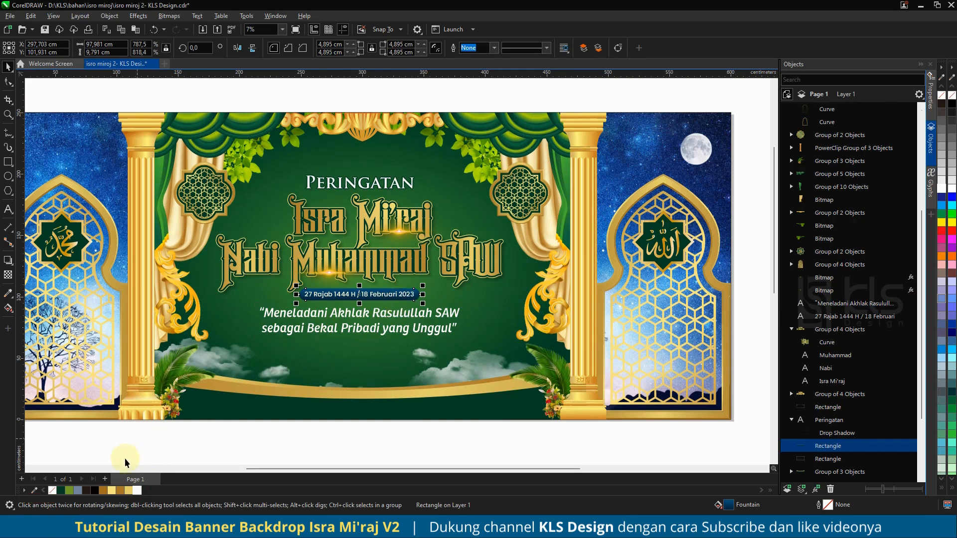
left_click(122, 490)
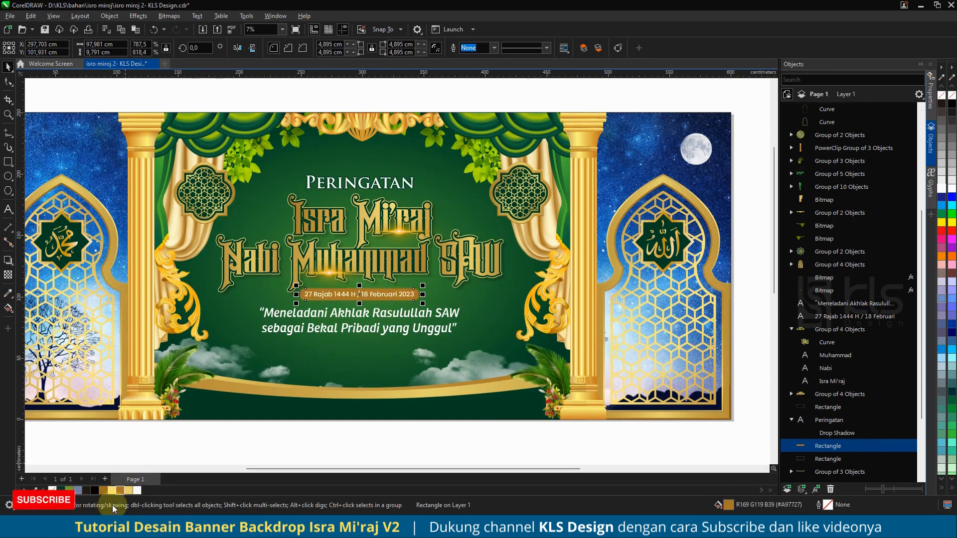
left_click(61, 490)
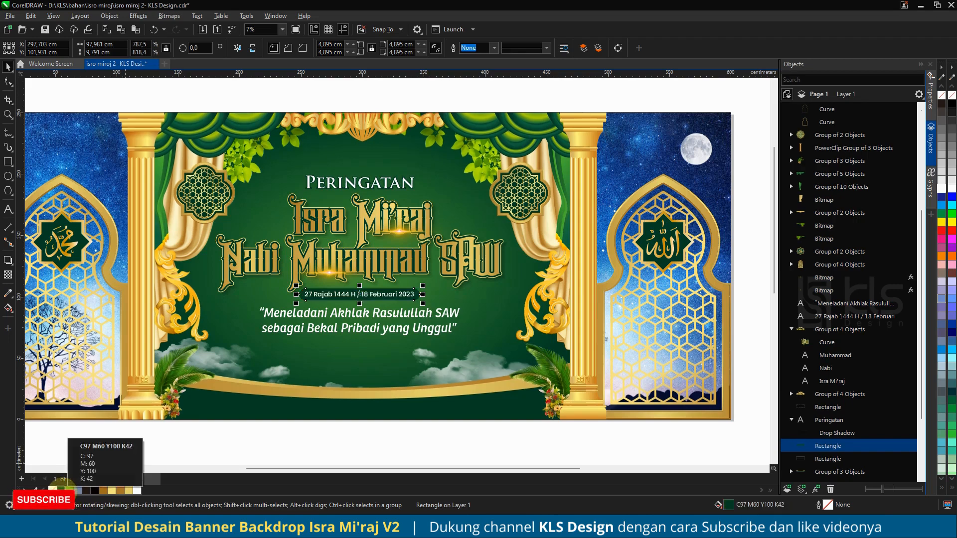
left_click(348, 446)
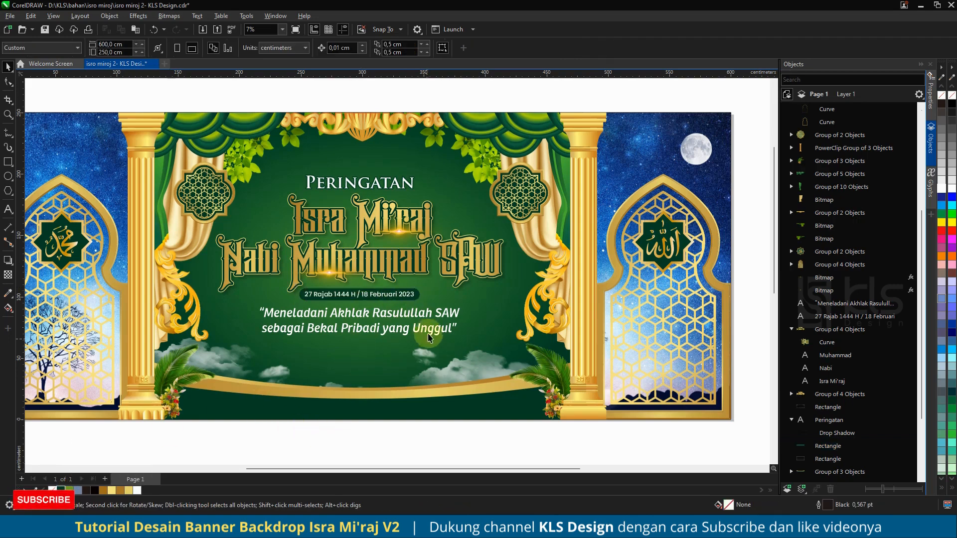
Step: Zoom out to compare the reworked banner with the original version on the page
scroll(379, 276, "down", 1)
scroll(378, 276, "down", 3)
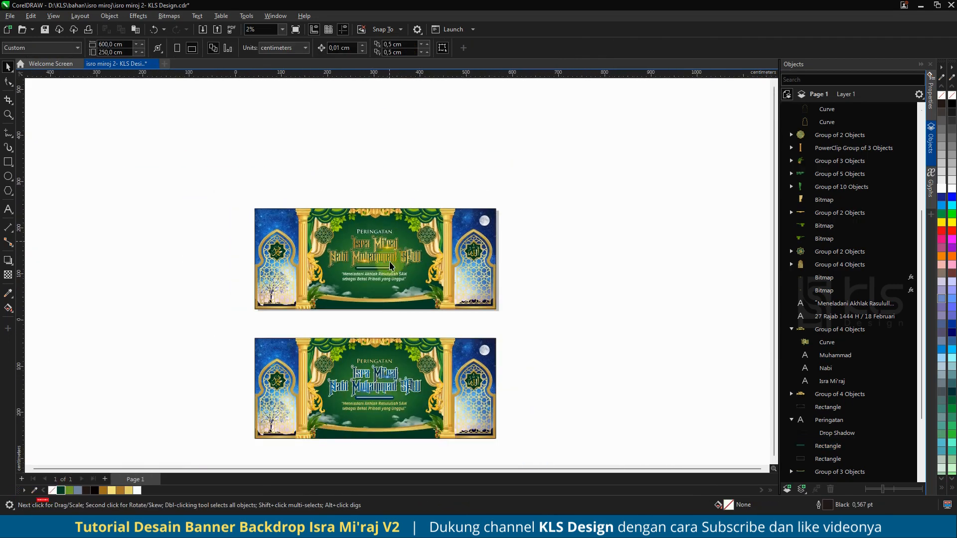
scroll(394, 386, "up", 2)
scroll(394, 386, "down", 2)
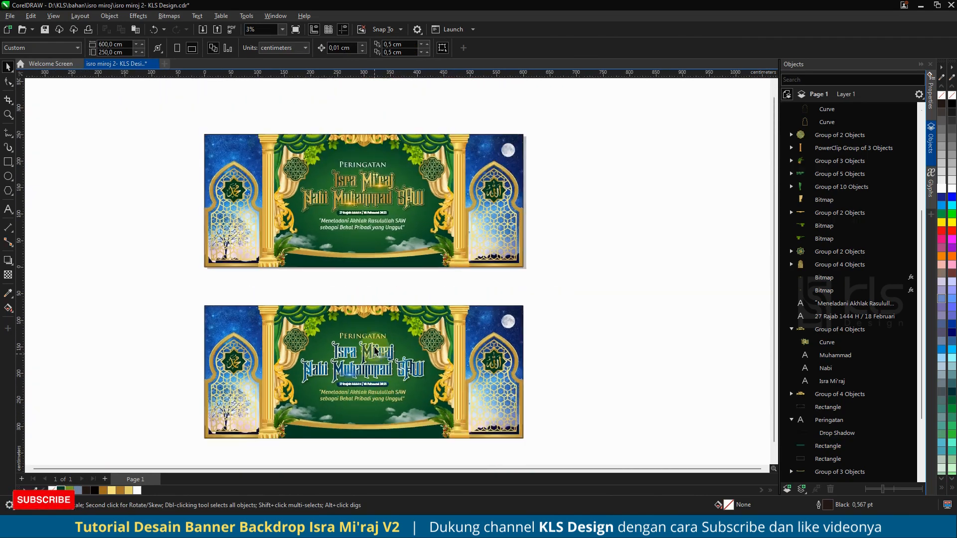
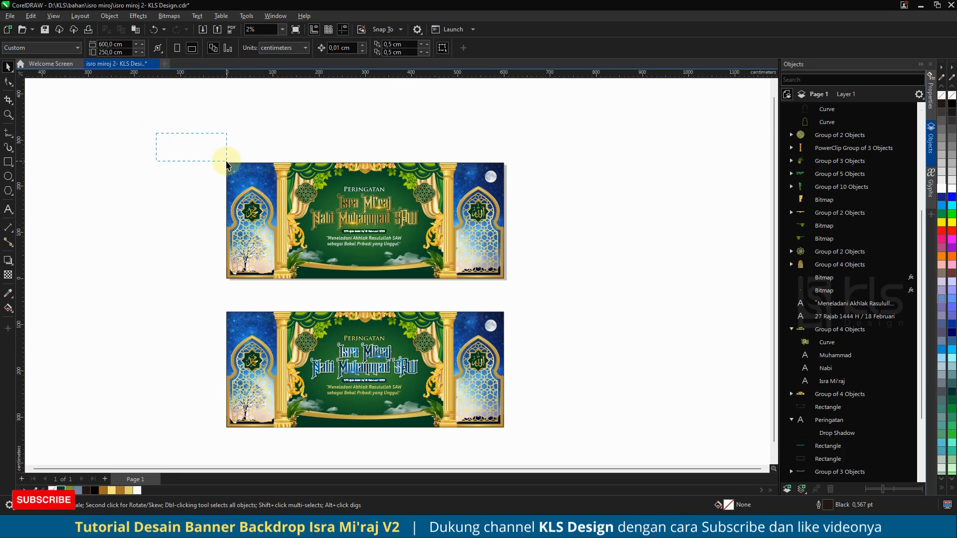
Step: Select the gold base group below the title and set its outline colour to white
scroll(385, 209, "up", 4)
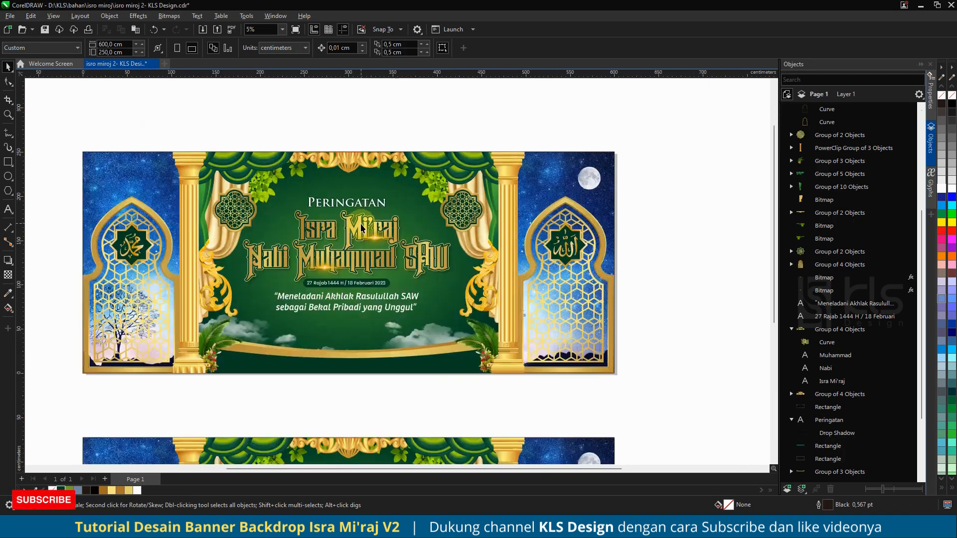
left_click(424, 220)
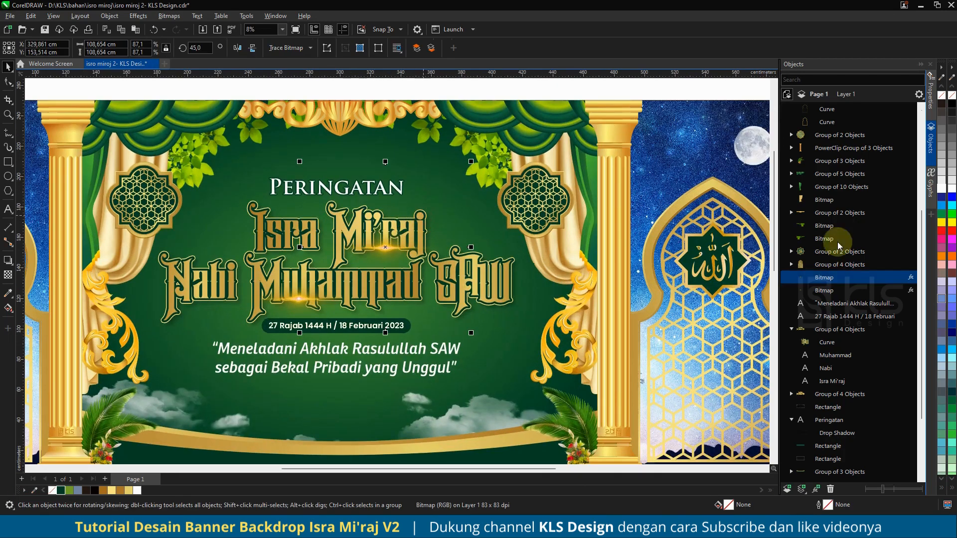
left_click(828, 330)
left_click(433, 458)
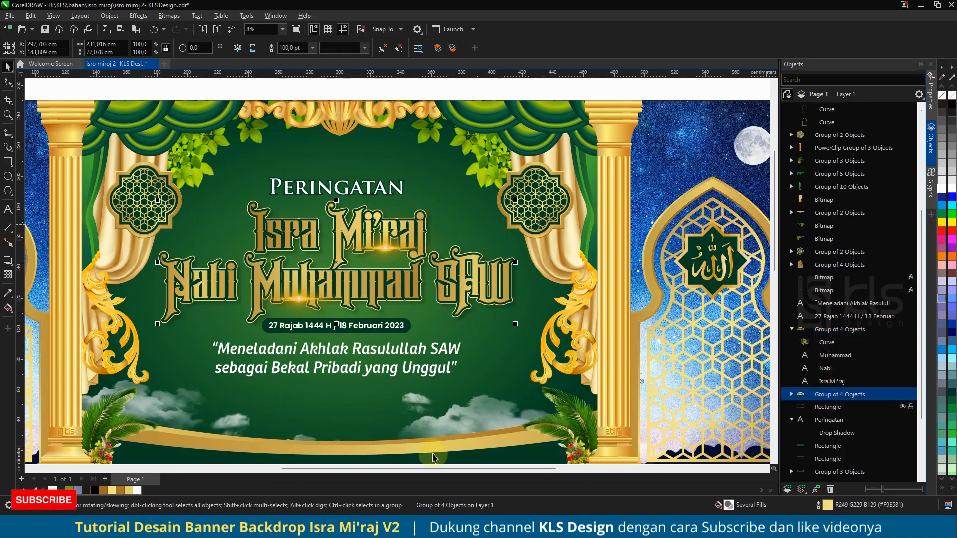
right_click(139, 491)
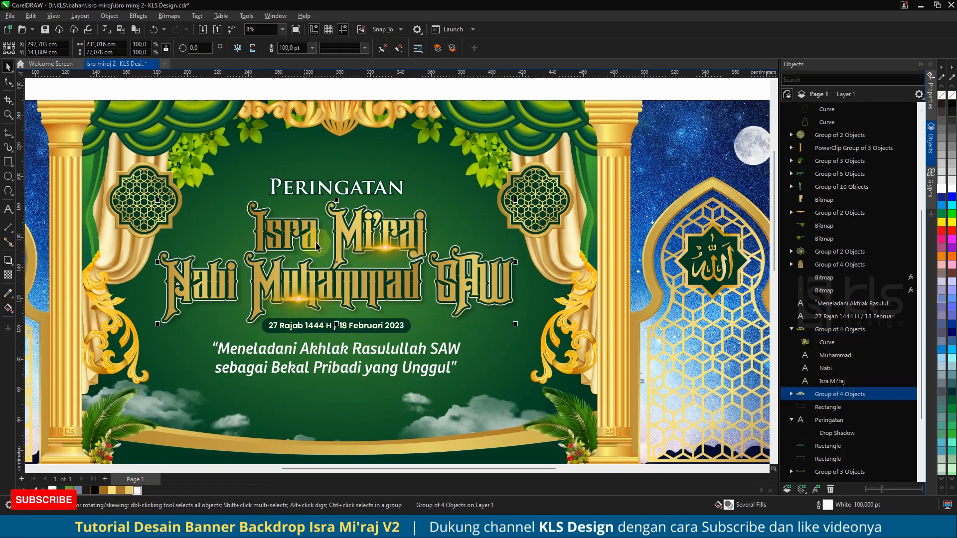
scroll(392, 219, "down", 2)
left_click(396, 123)
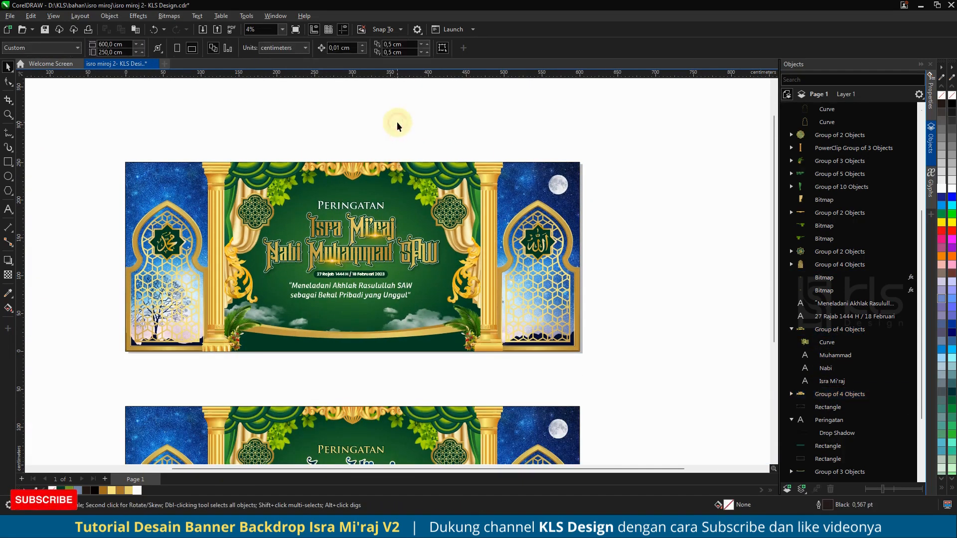
Step: Zoom in and out to compare the top banner with the lower version
scroll(380, 234, "up", 2)
scroll(380, 234, "up", 2)
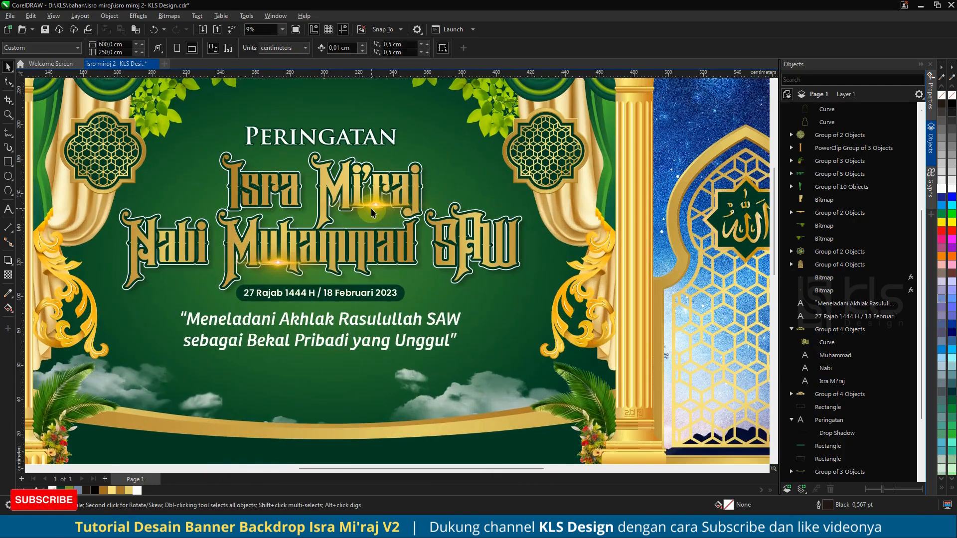
scroll(371, 212, "down", 2)
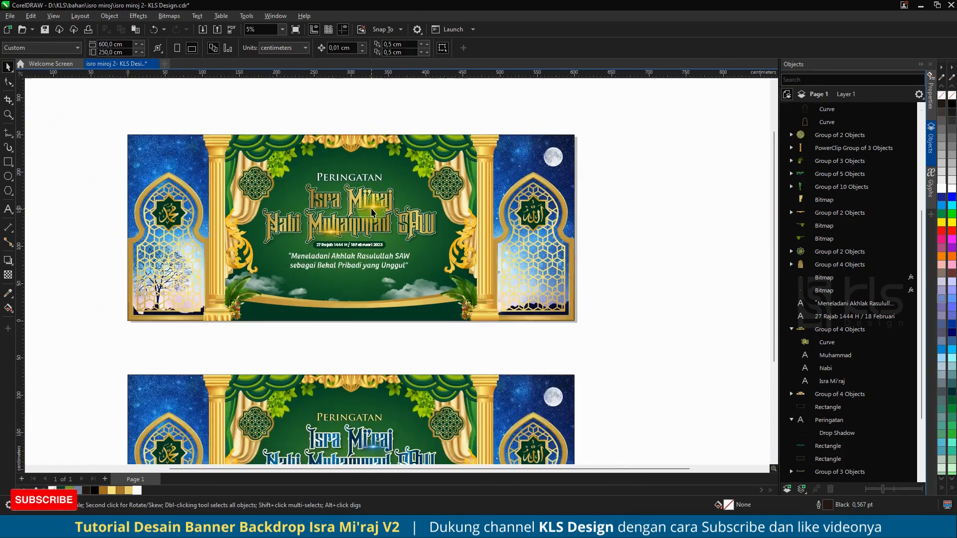
scroll(372, 212, "down", 1)
scroll(283, 138, "down", 1)
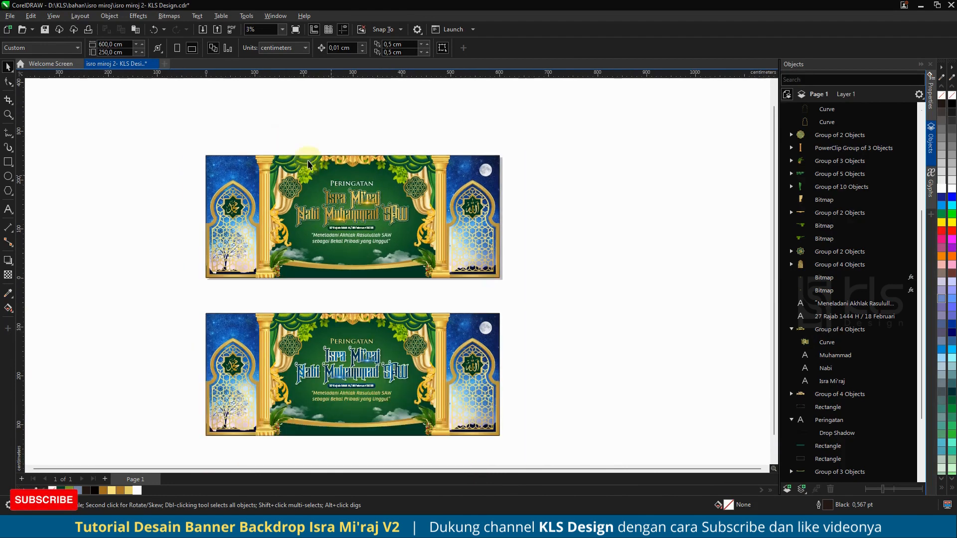
left_click_drag(199, 154, 277, 198)
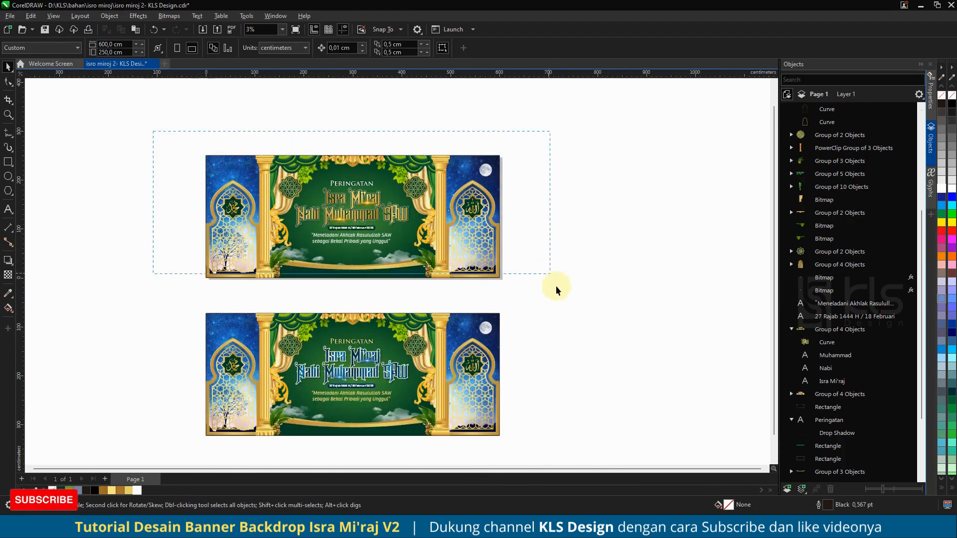
left_click_drag(557, 286, 554, 280)
left_click(531, 191)
scroll(233, 196, "up", 1)
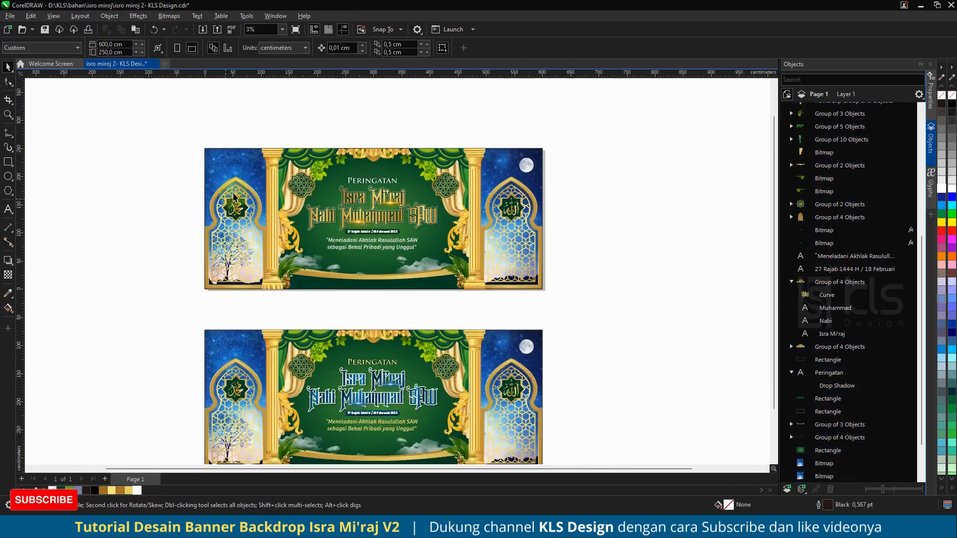
scroll(233, 196, "up", 1)
Step: Draw a rectangle across the lower half of the top banner and fill it black
left_click(8, 162)
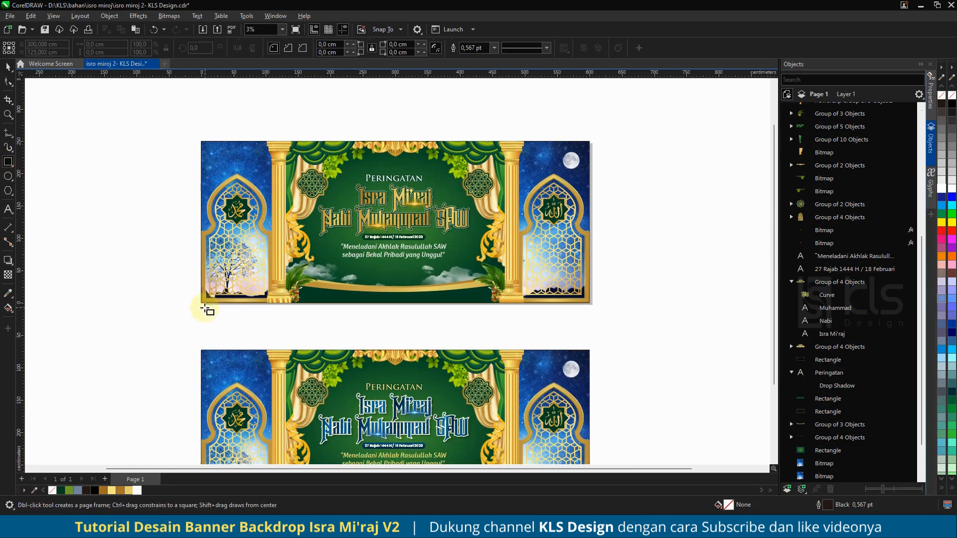
left_click_drag(202, 303, 593, 241)
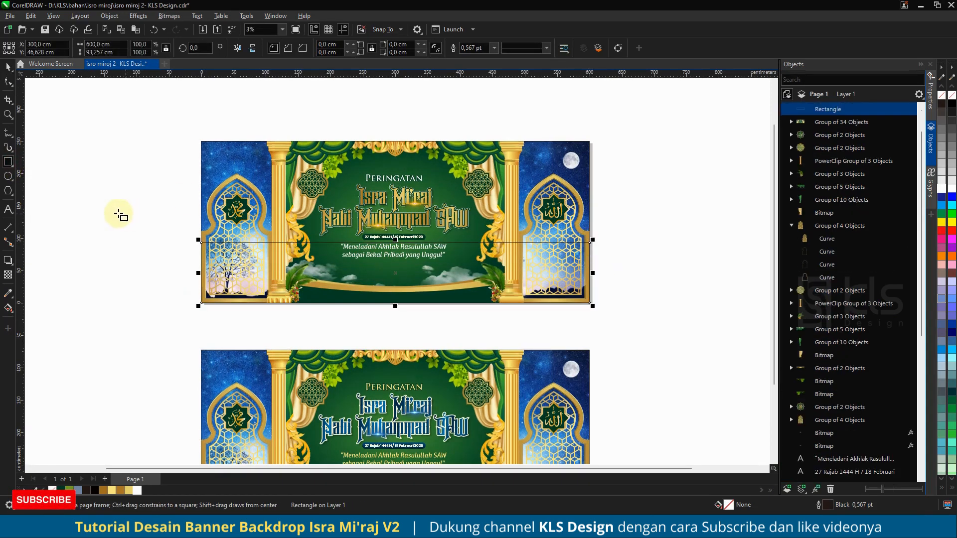
left_click(94, 491)
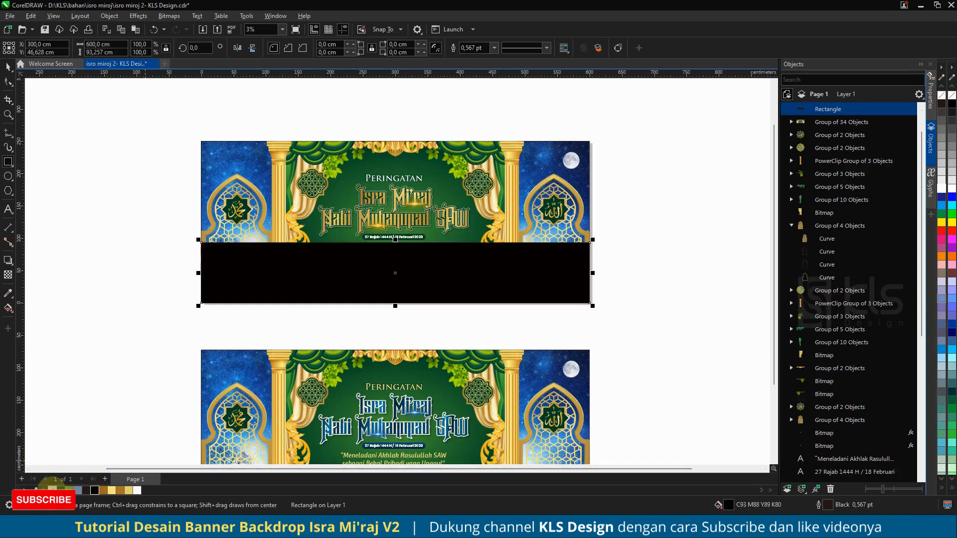
Step: Apply a linear transparency to the black rectangle fading upward, and stretch its top edge higher
left_click(8, 274)
left_click(351, 292)
left_click_drag(392, 303, 392, 243)
left_click(8, 67)
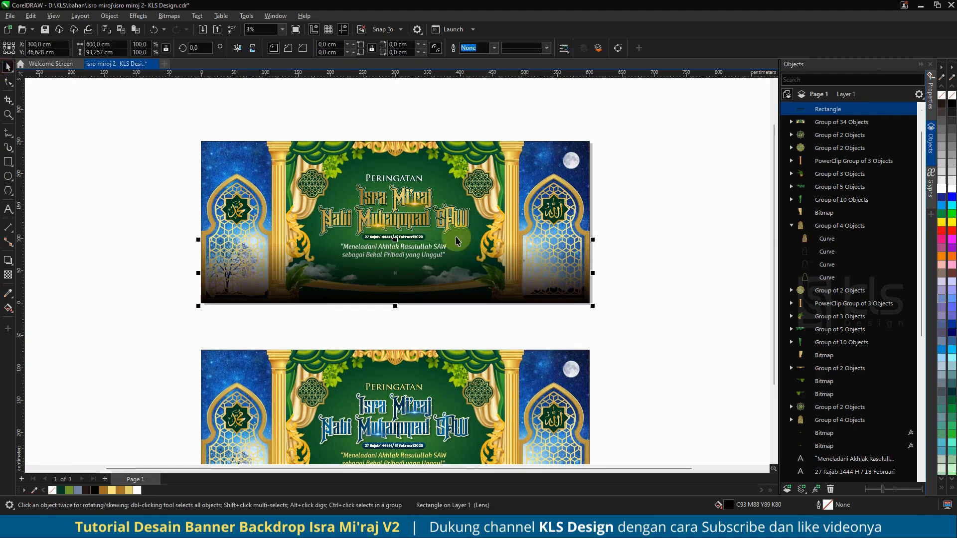
left_click_drag(395, 240, 395, 198)
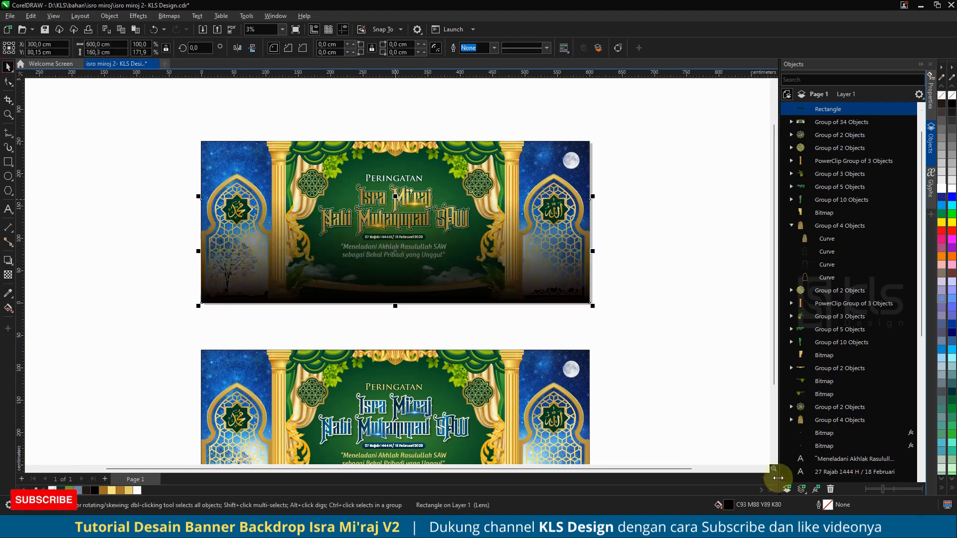
Step: Open the shading rectangle's fill settings and close them with OK
double_click(731, 506)
left_click(364, 171)
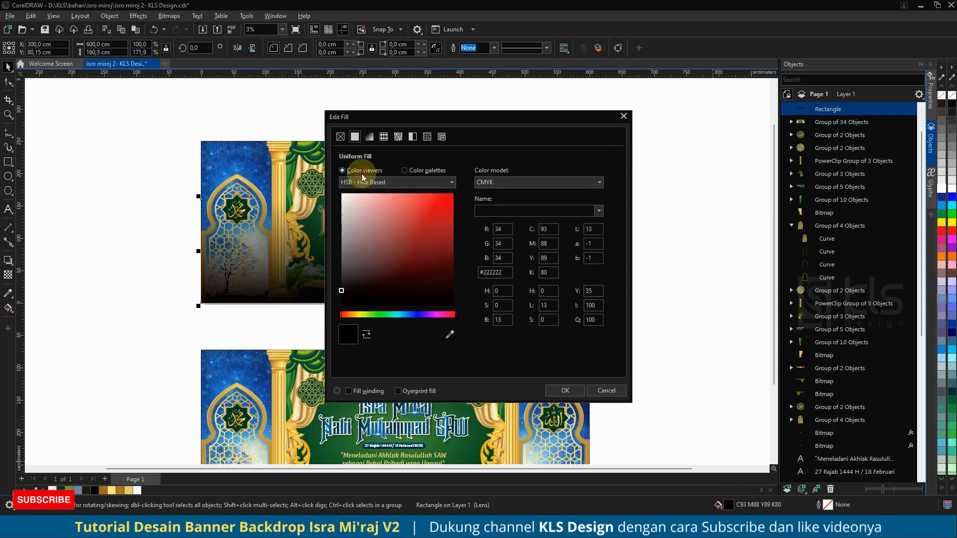
left_click(549, 392)
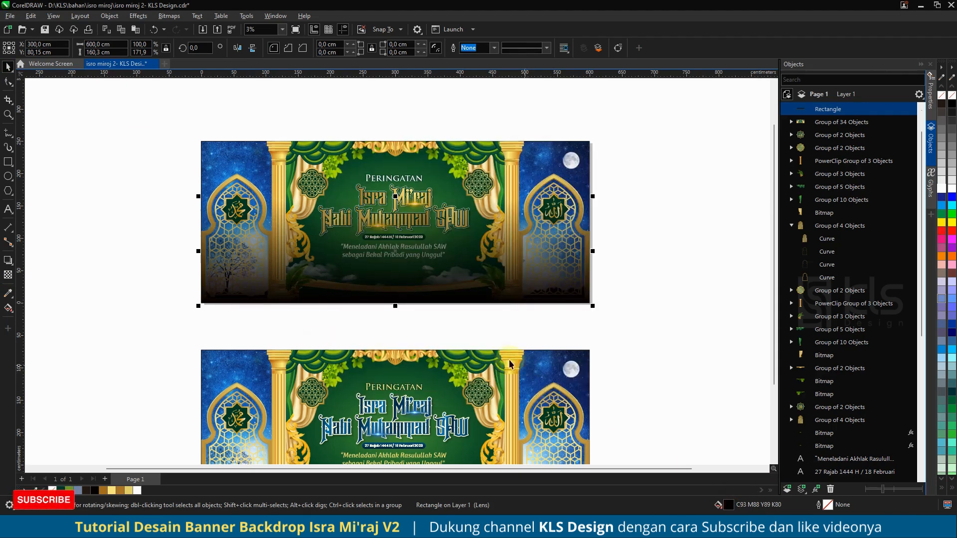
Step: Move the shading rectangle lower in the object stacking order, behind the title and text
left_click_drag(834, 108, 829, 391)
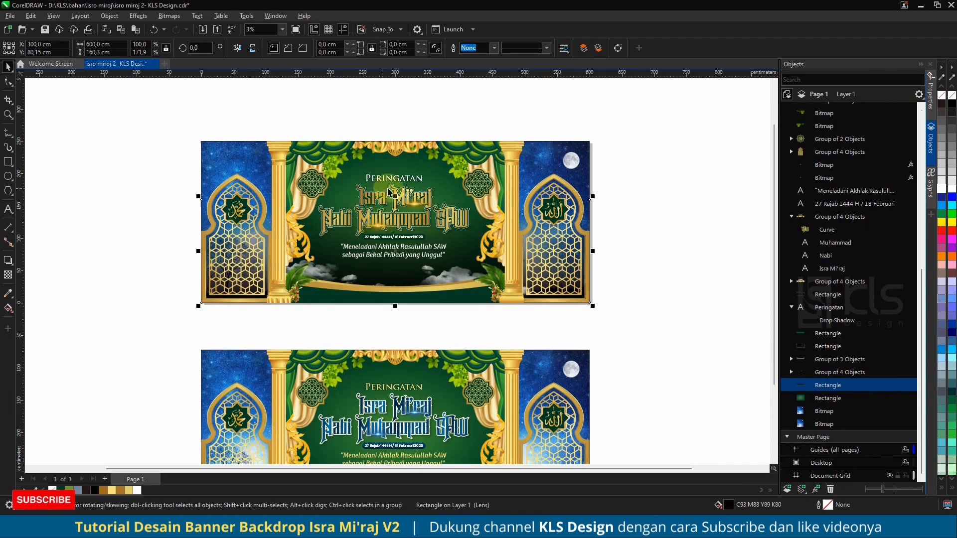
scroll(392, 188, "down", 1)
scroll(528, 431, "up", 1)
scroll(526, 431, "up", 2)
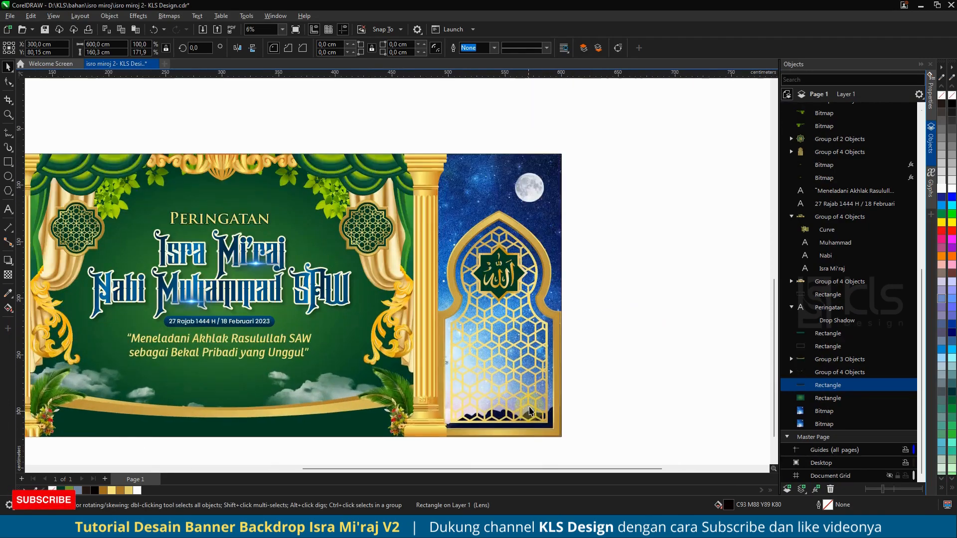
scroll(526, 408, "down", 3)
scroll(544, 197, "up", 2)
scroll(518, 230, "up", 2)
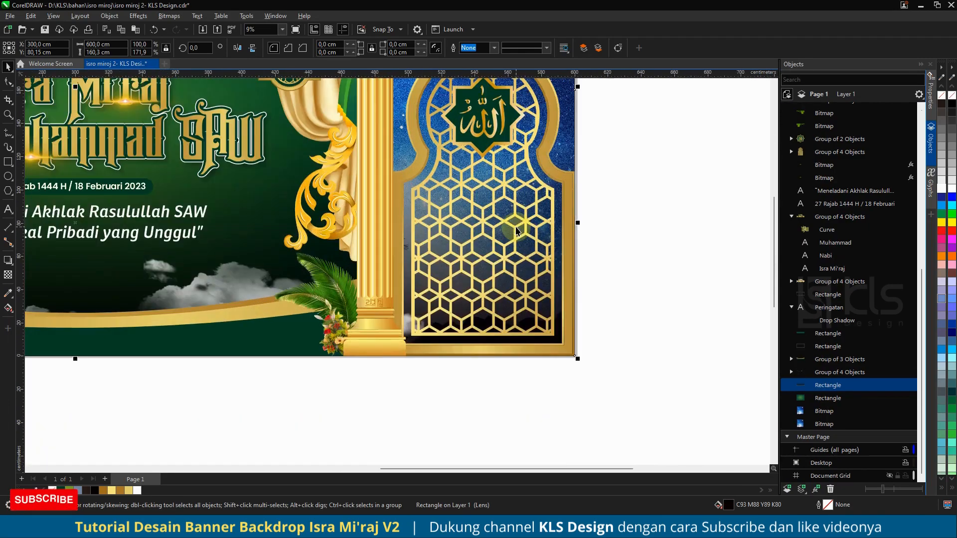
scroll(516, 226, "down", 3)
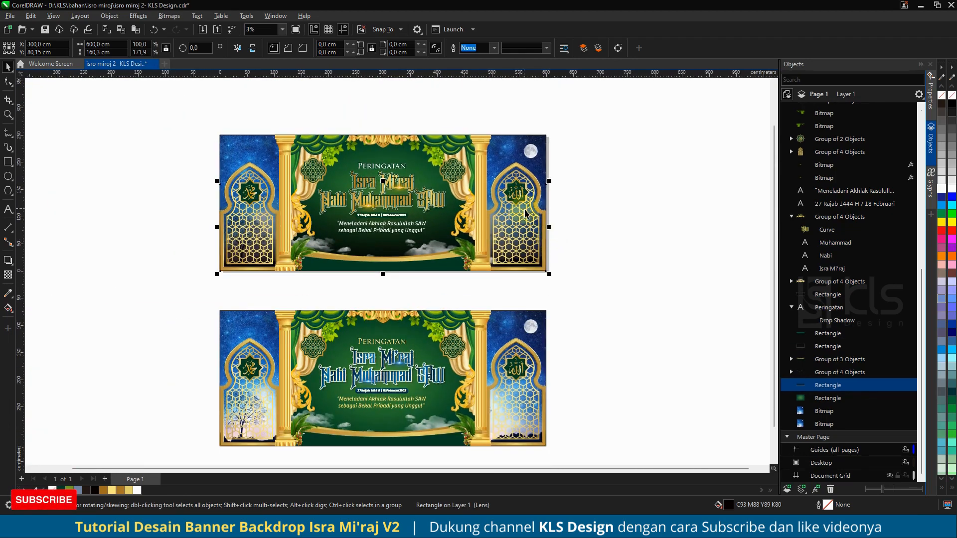
Step: Copy the shading rectangle onto the lower banner and align it to that banner's bottom edge
left_click_drag(387, 231, 396, 342)
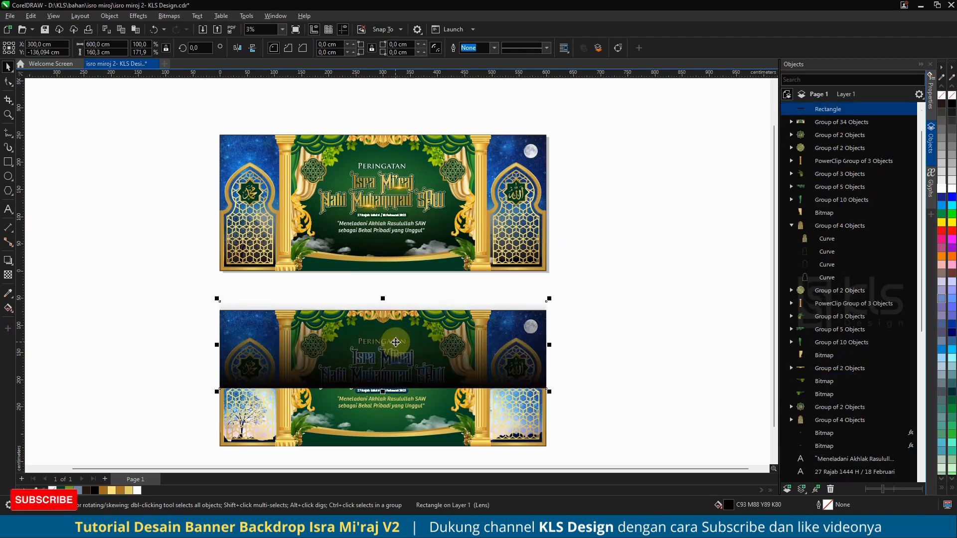
left_click(434, 441, "shift")
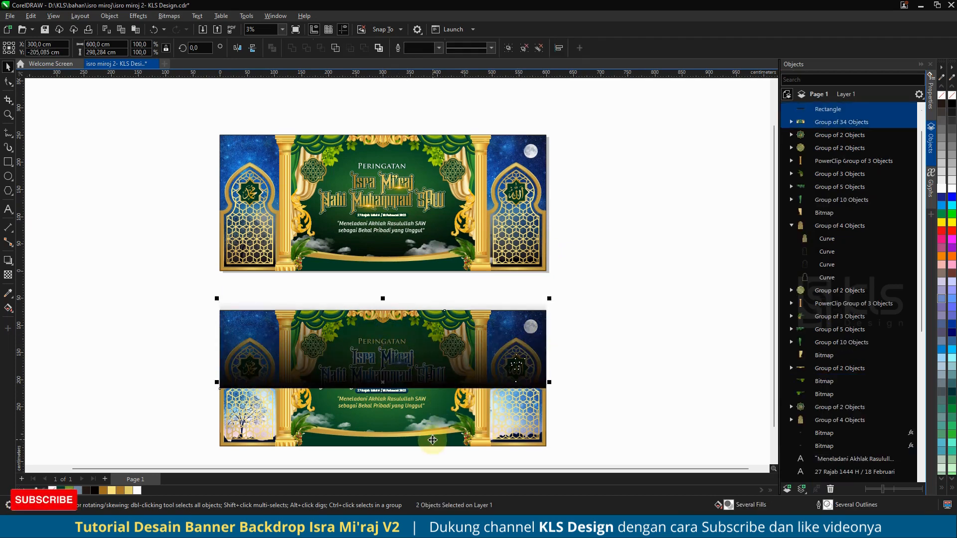
key("b")
left_click(630, 377)
left_click(542, 458)
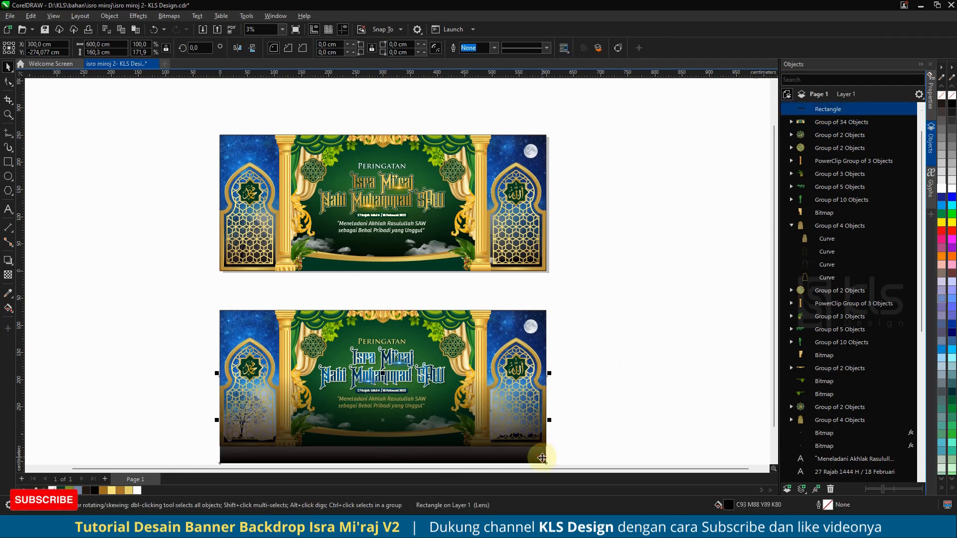
mouse_move(542, 458)
left_mouse_down()
mouse_move(543, 417)
mouse_move(547, 446)
left_mouse_up()
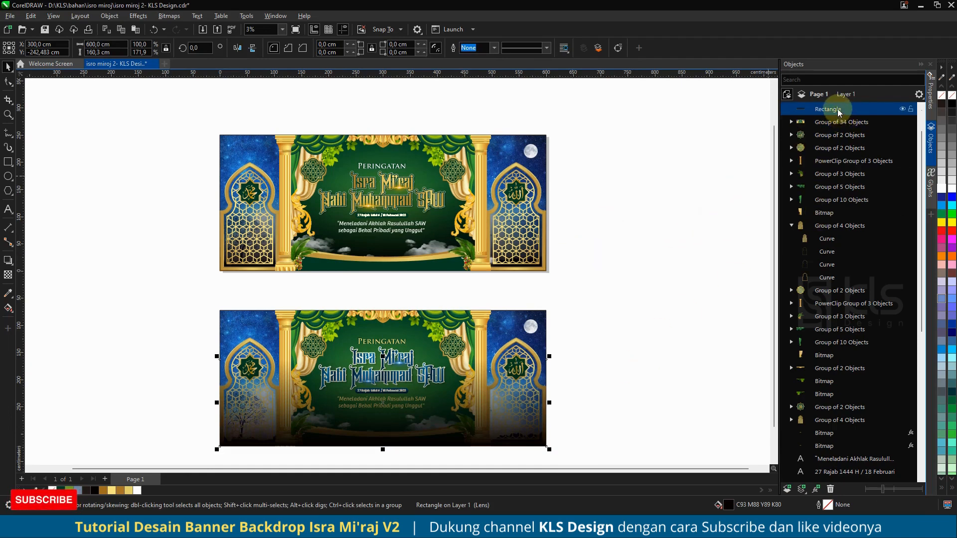
Step: Ungroup the lower banner and reposition its shading rectangle in the stacking order behind the title text
left_click_drag(839, 108, 828, 403)
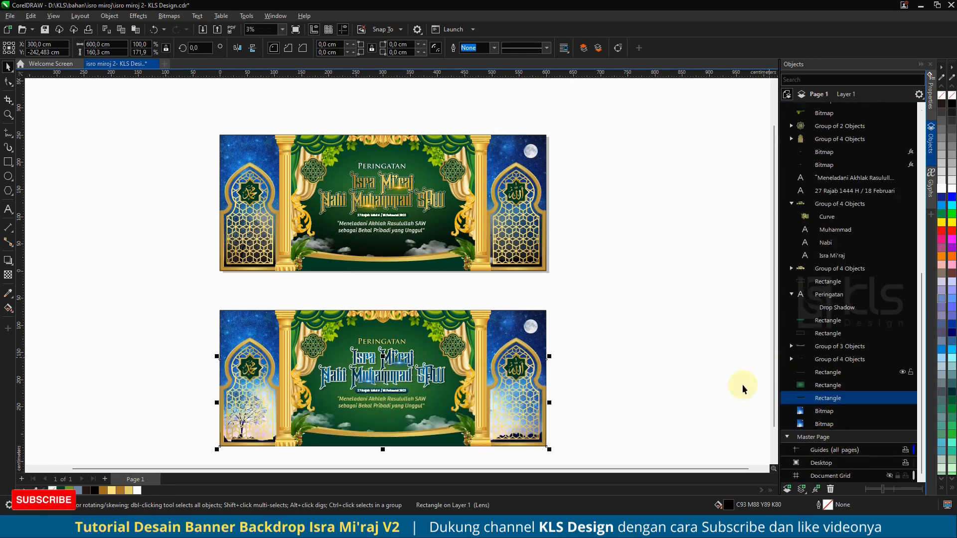
left_click(530, 322)
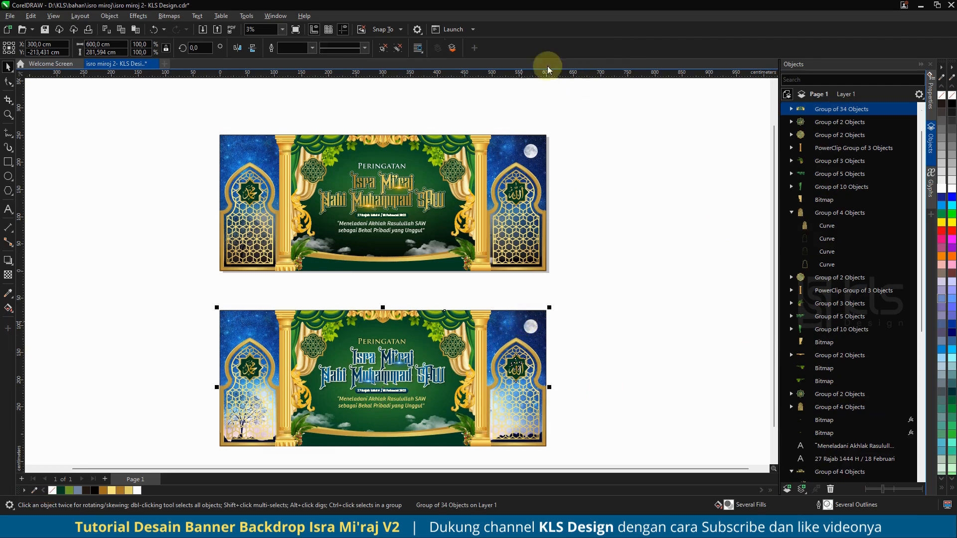
left_click(383, 48)
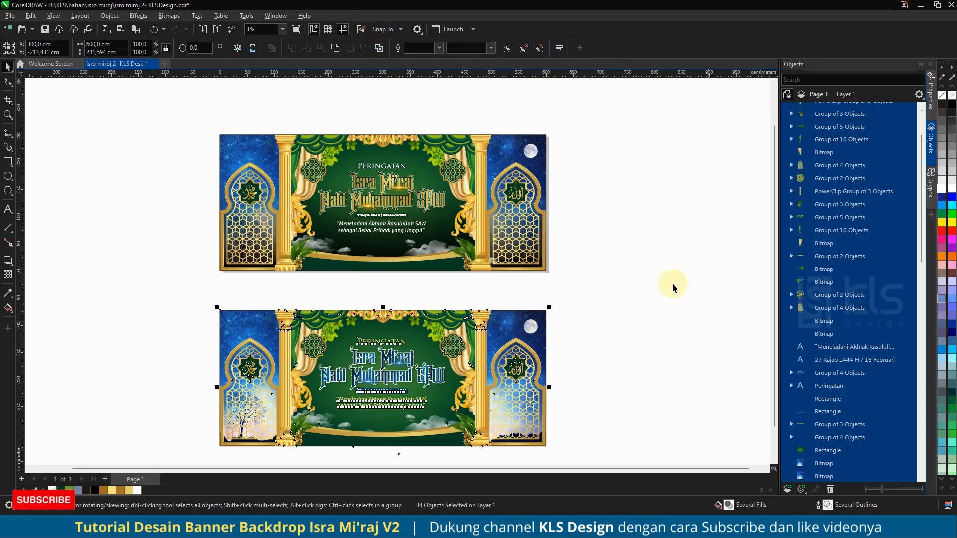
left_click(675, 308)
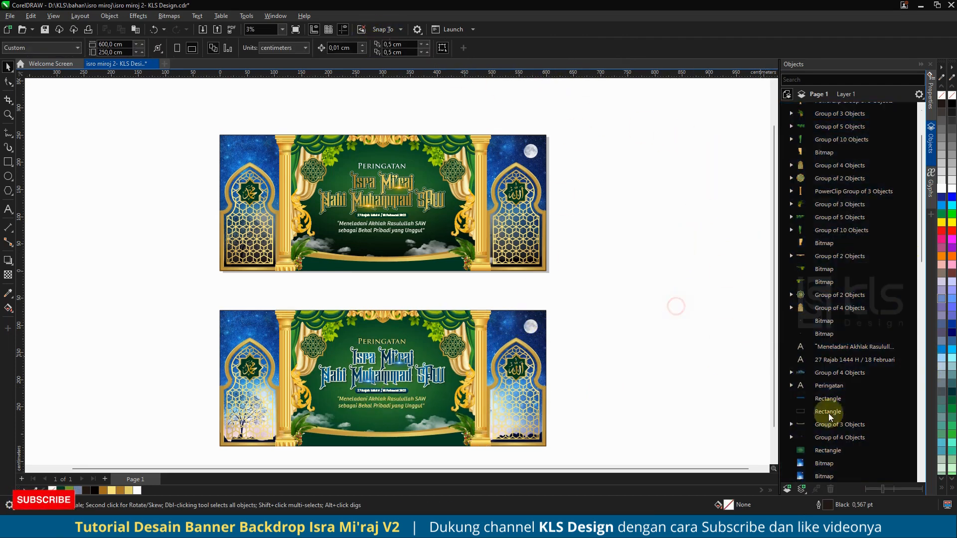
left_click(826, 438)
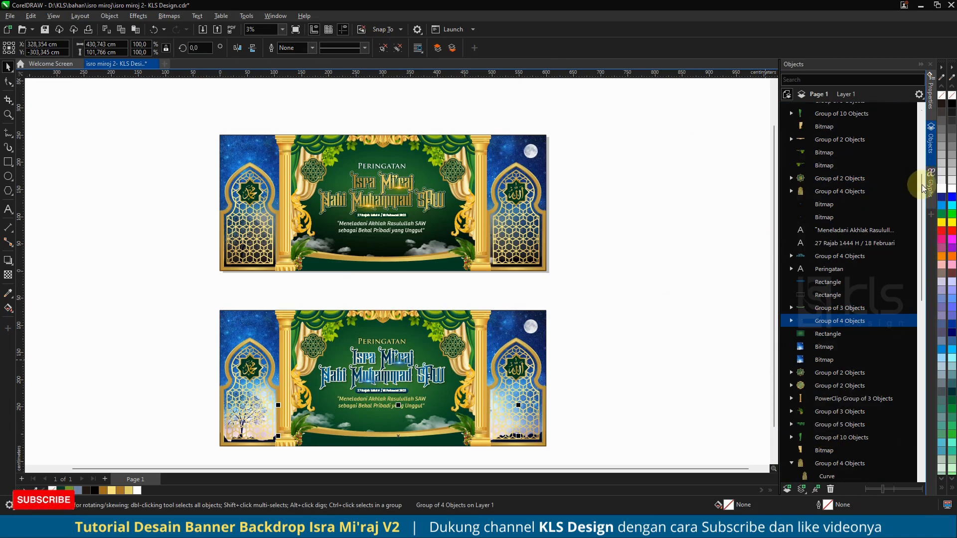
left_click_drag(923, 189, 912, 377)
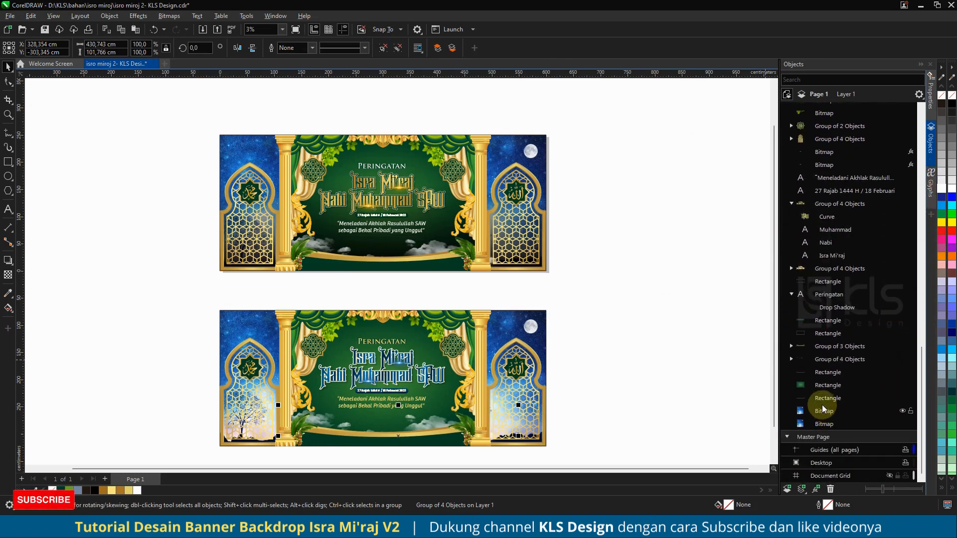
left_click_drag(825, 399, 825, 230)
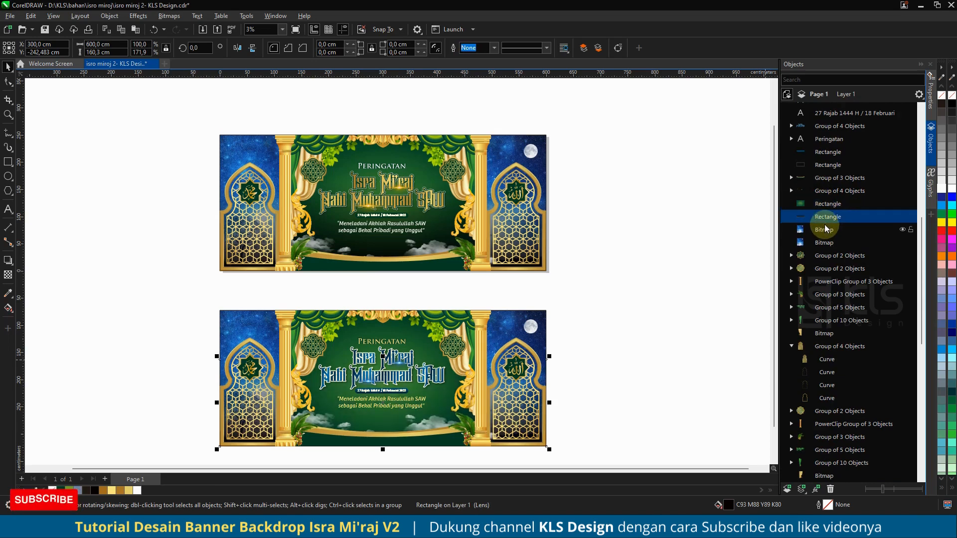
left_click_drag(825, 216, 823, 204)
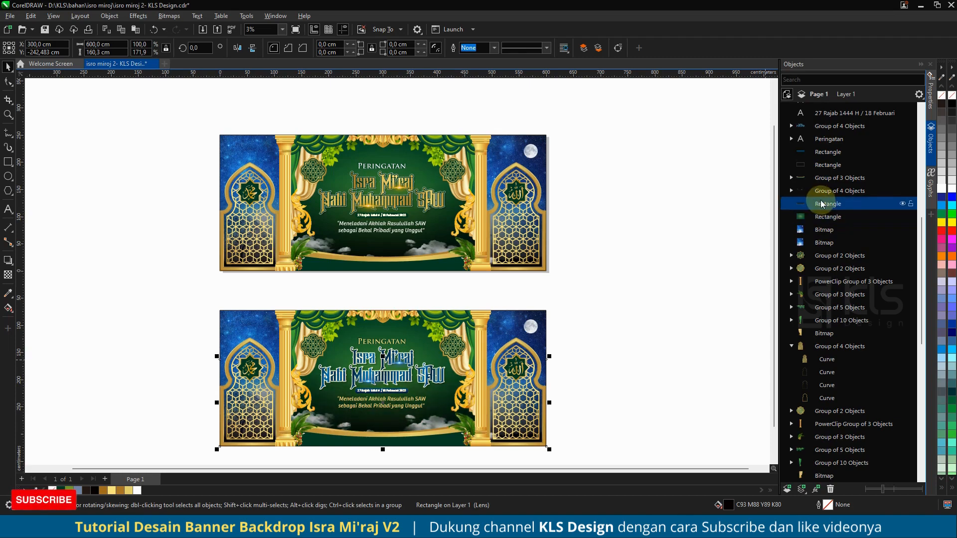
Step: Zoom in to check the shaded lower banner, then zoom back out
scroll(392, 428, "up", 1)
scroll(393, 428, "up", 1)
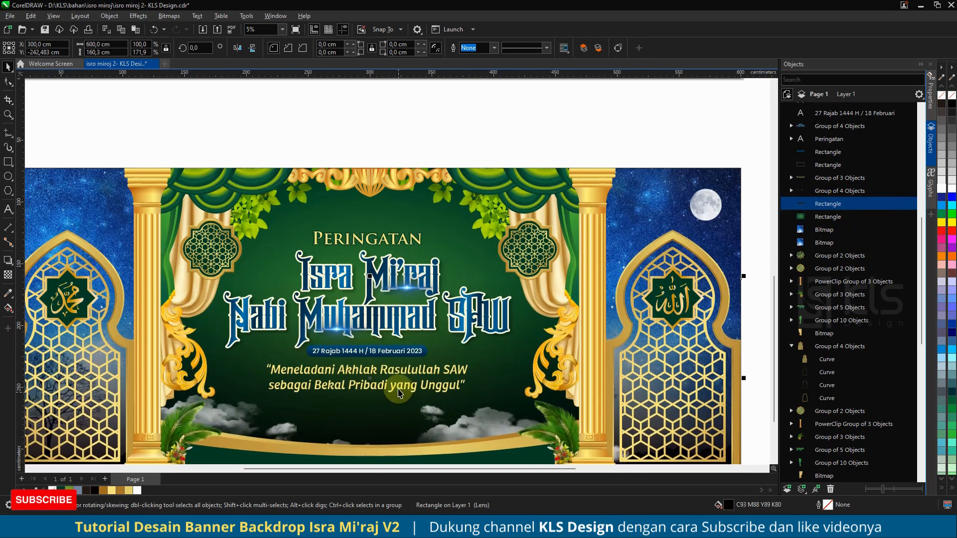
scroll(420, 389, "down", 2)
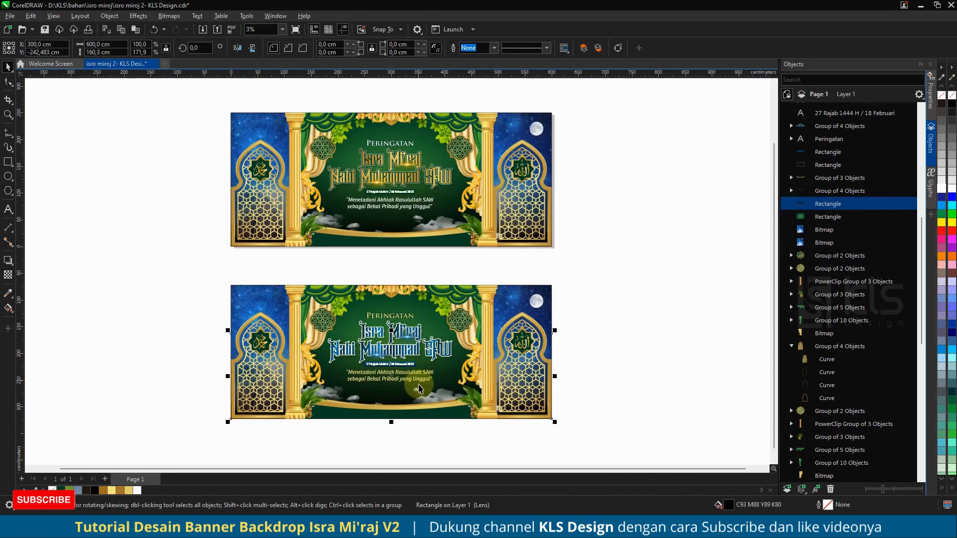
Step: Try to place the four-object group inside the lower banner's shading rectangle as a PowerClip, then undo it
left_click(626, 323)
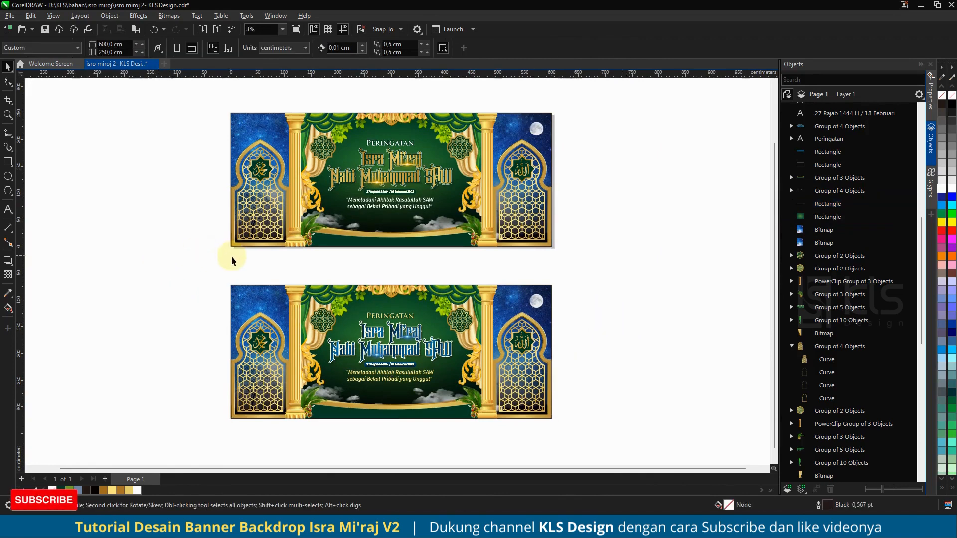
left_click_drag(198, 268, 591, 457)
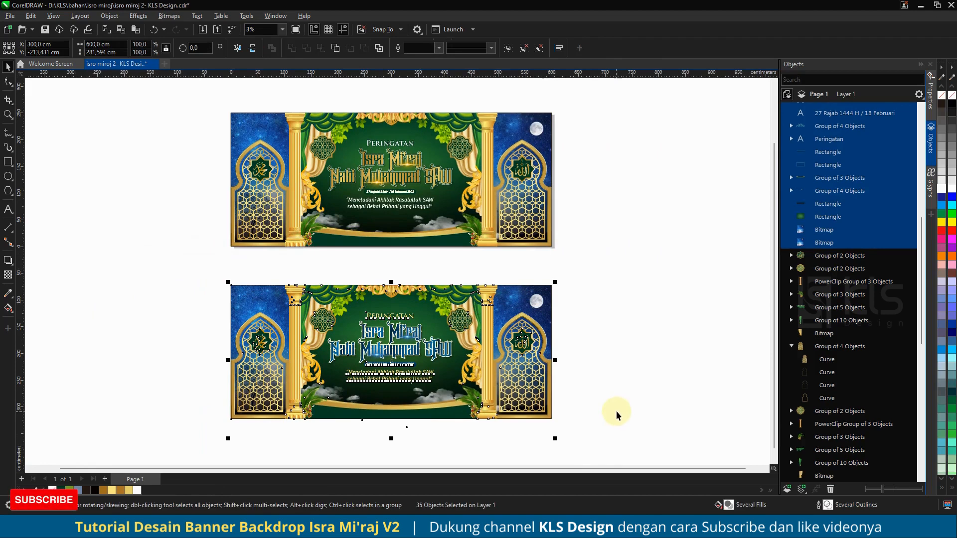
left_click(824, 192)
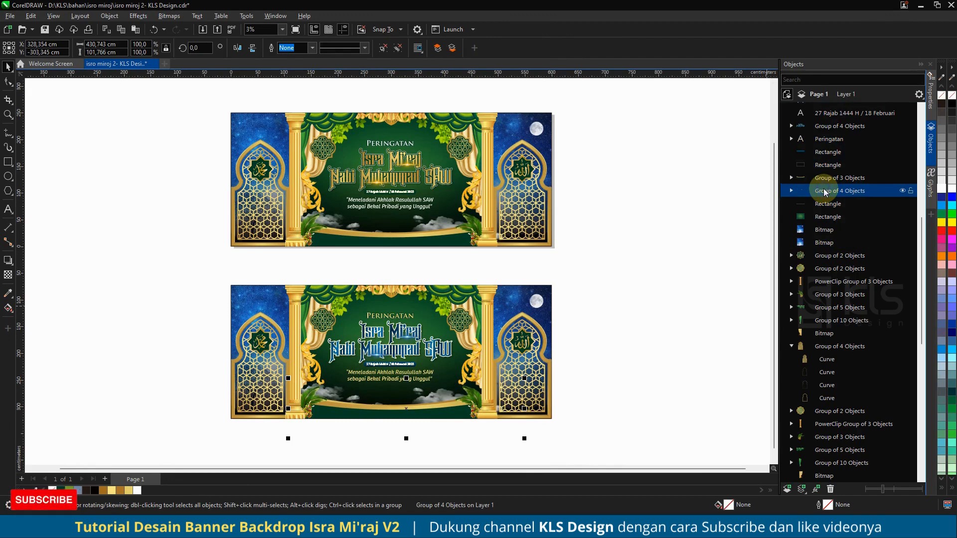
right_click(824, 192)
left_click(562, 363)
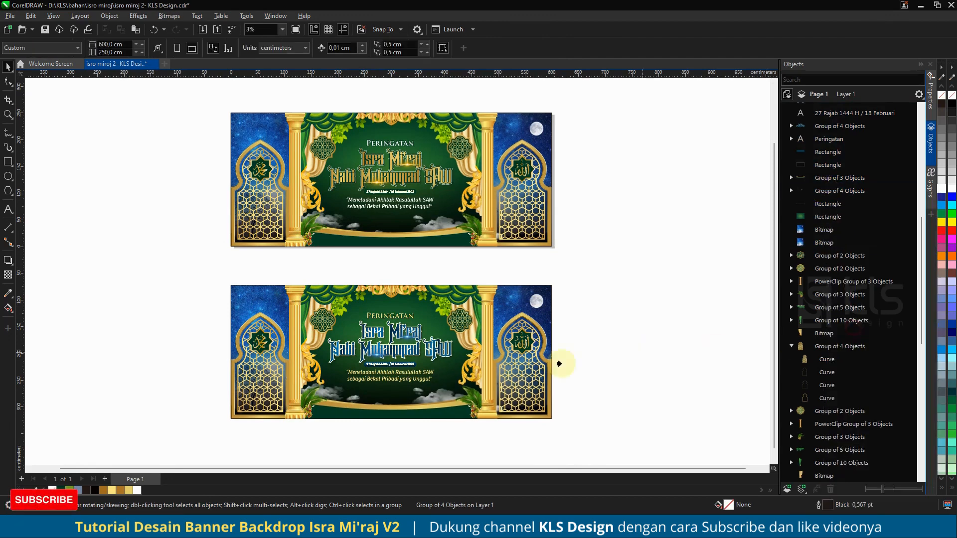
left_click(392, 400)
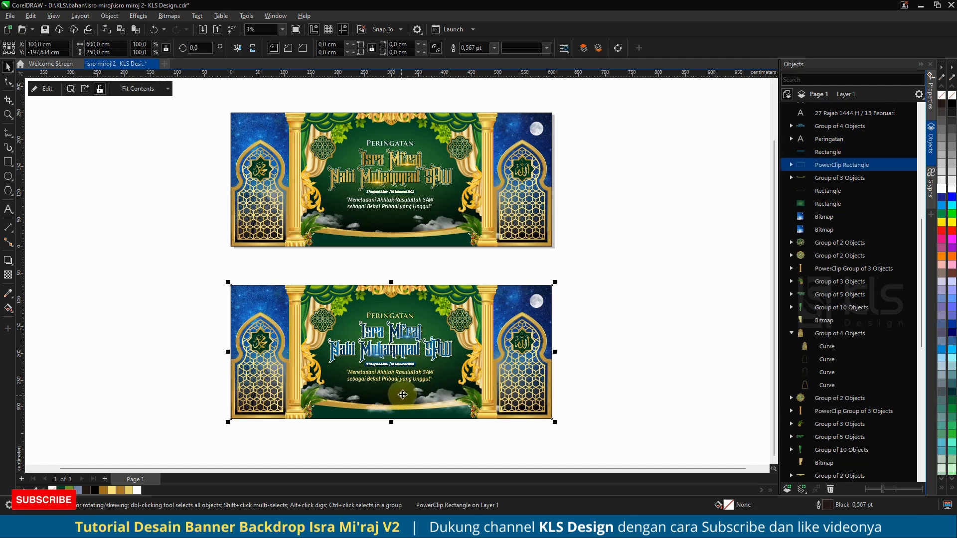
key("ctrl+z")
left_click(624, 334)
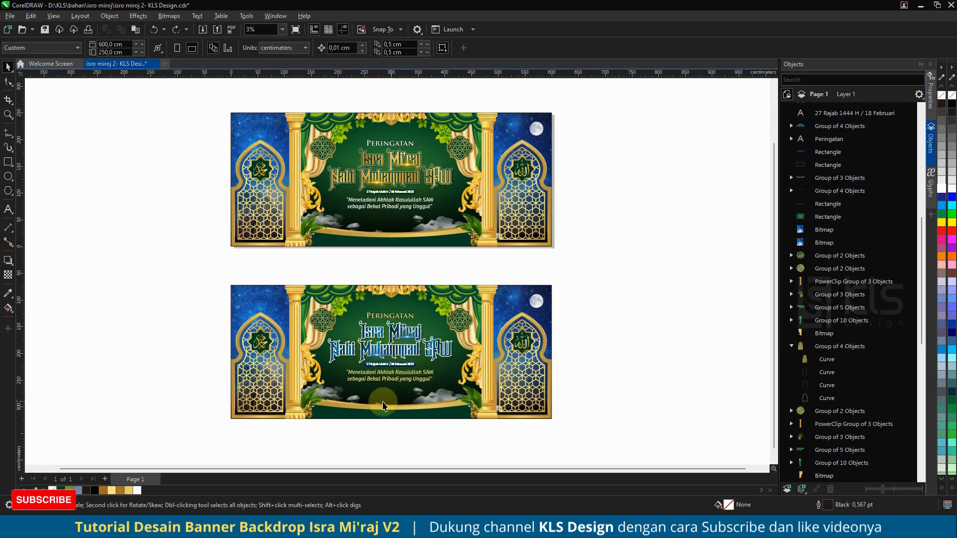
Step: Draw a rectangle covering the area just below the lower banner's bottom edge
left_click(424, 427)
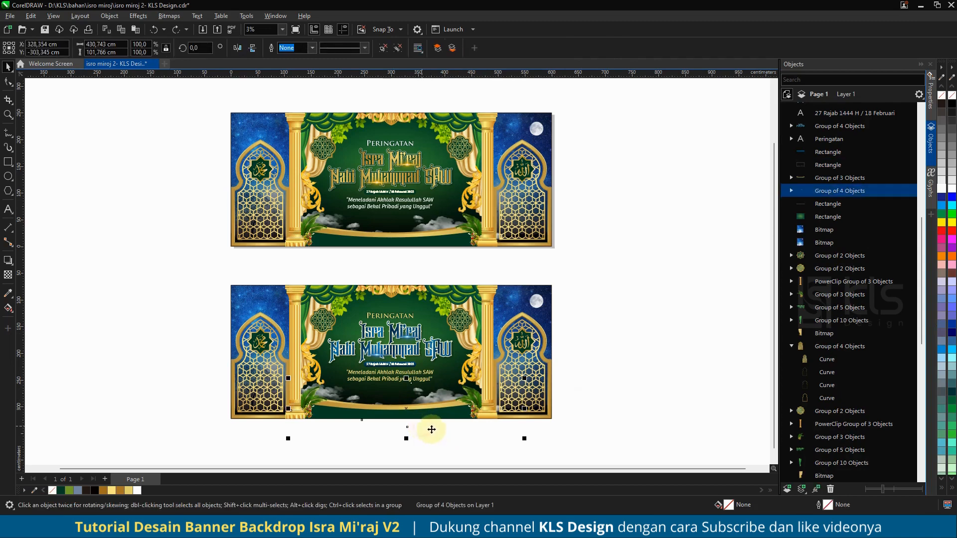
left_click(5, 165)
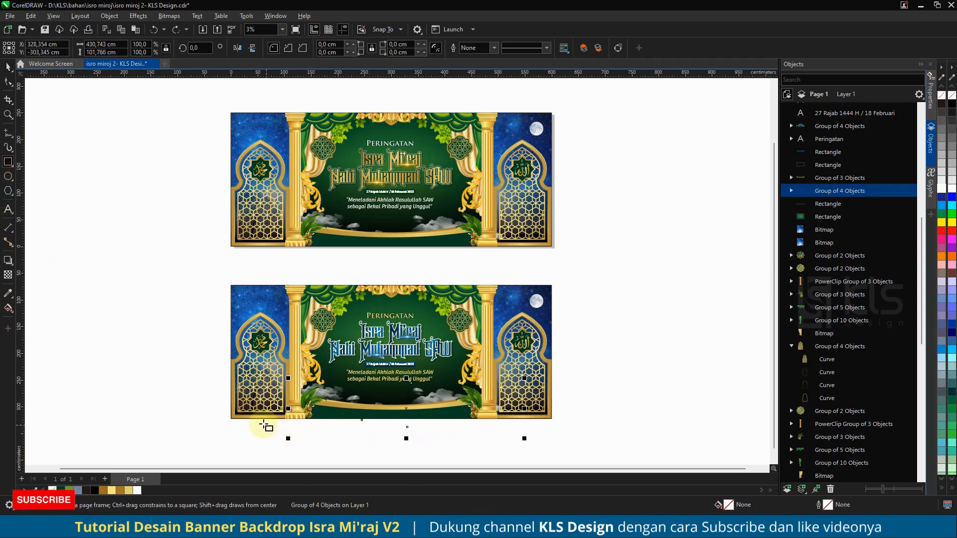
left_click_drag(264, 421, 560, 465)
left_click(8, 67)
Step: Trim the lower banner's four-object group with Back Minus Front against that rectangle, cutting it flush with the banner bottom
left_click(437, 362, "shift")
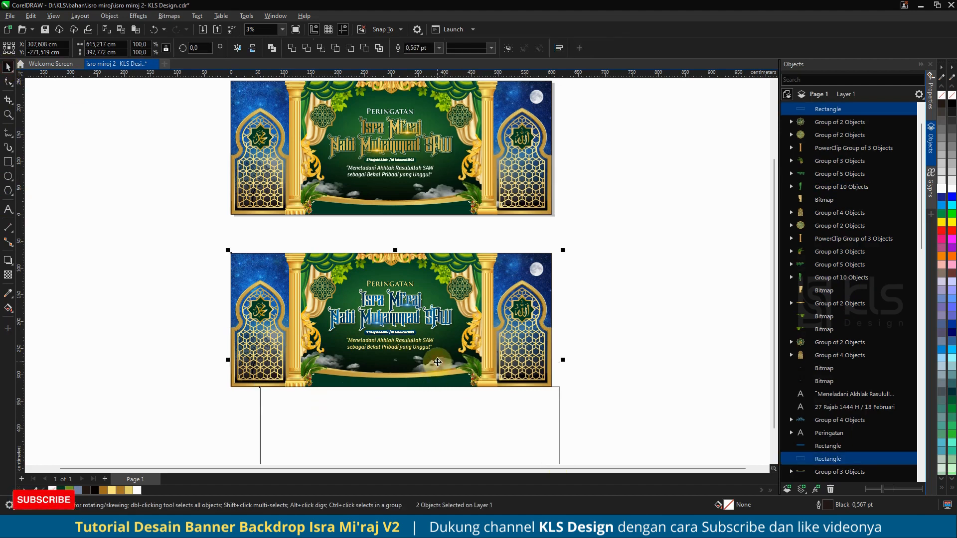
left_click(597, 360)
left_click(432, 367)
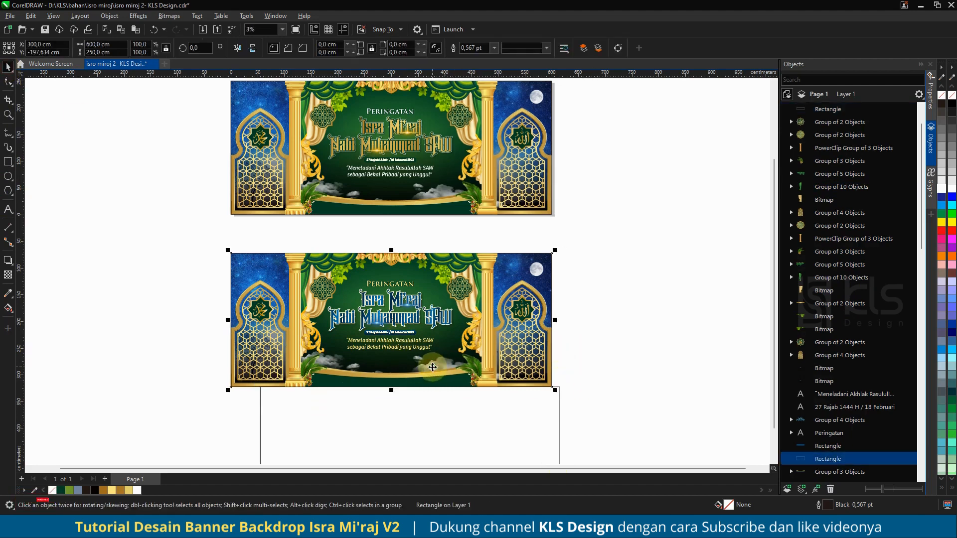
left_click(844, 239)
scroll(850, 275, "down", 3)
left_click(825, 381)
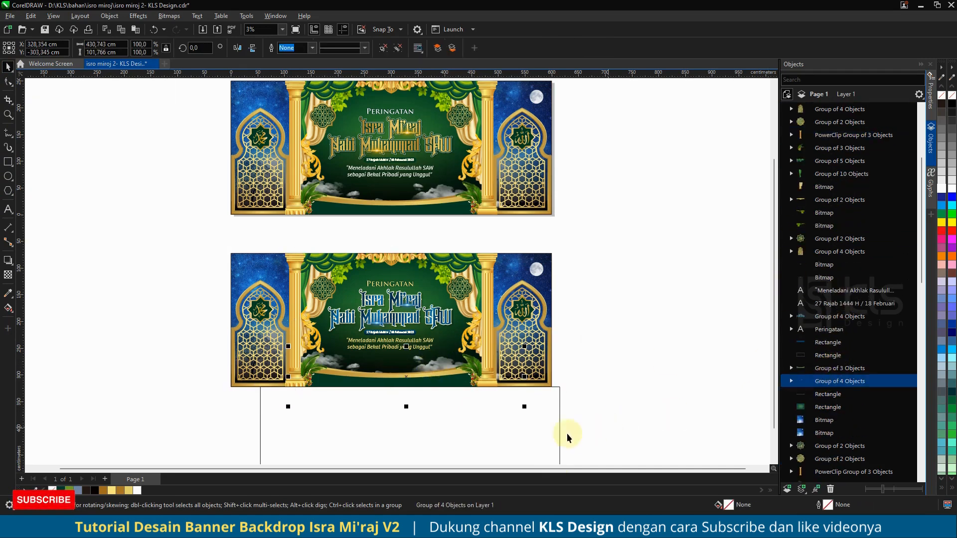
left_click(555, 425, "shift")
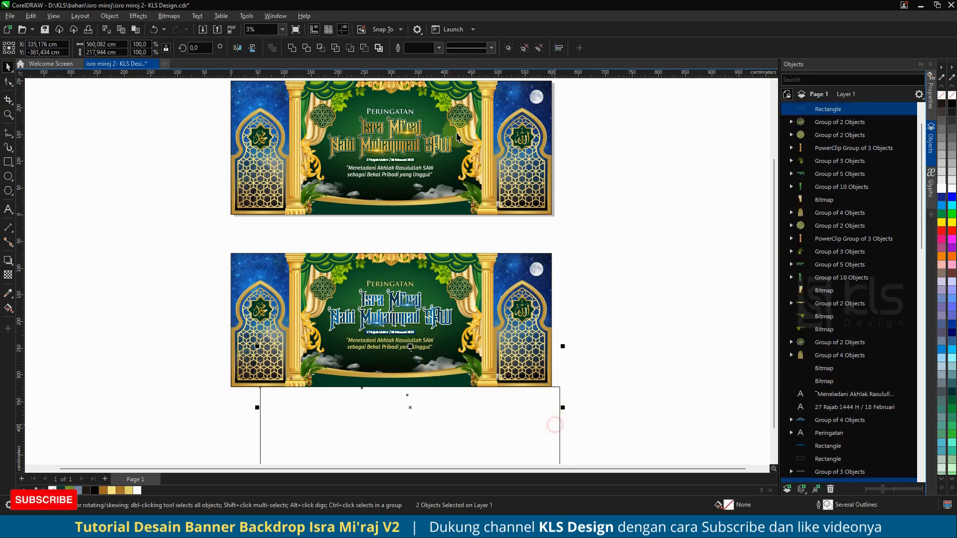
left_click(364, 48)
Step: Draw a rectangle below the upper banner and trim its four-object group with Back Minus Front flush with that banner's bottom
left_click(8, 162)
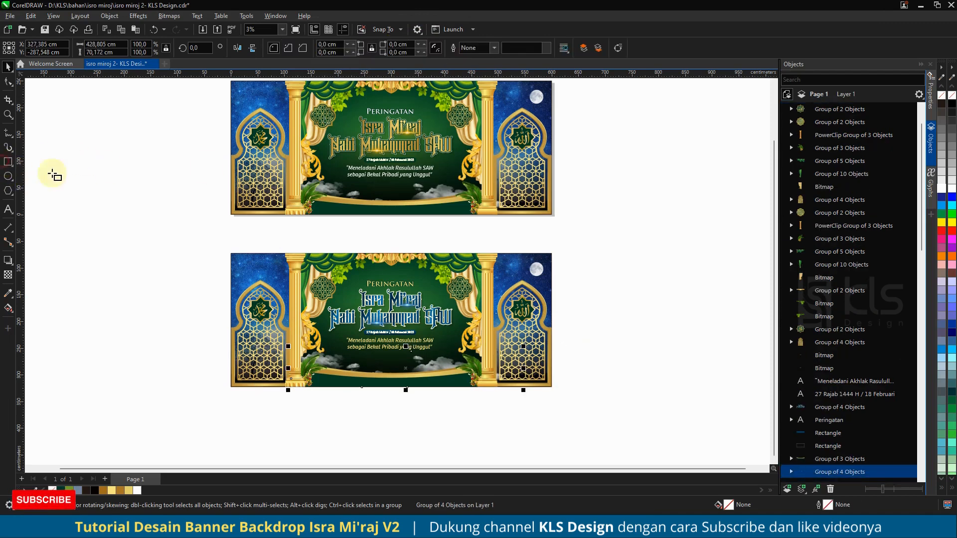
left_click_drag(252, 214, 552, 266)
left_click(8, 66)
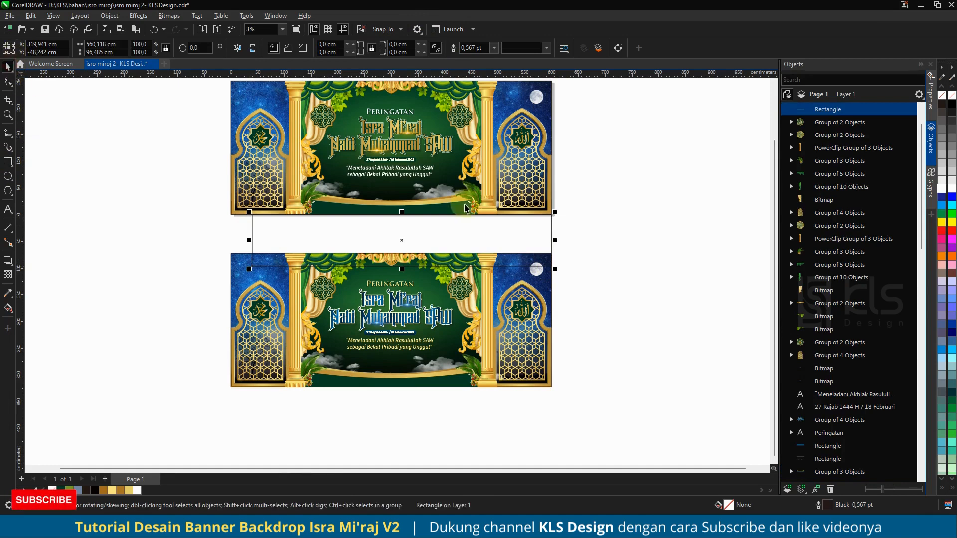
left_click(435, 196, "shift")
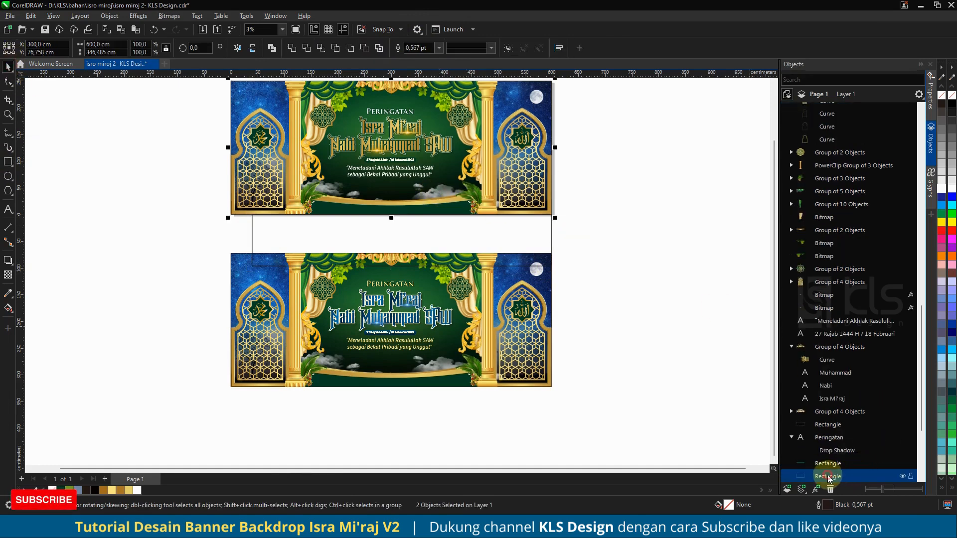
scroll(829, 466, "down", 3)
left_click(822, 401)
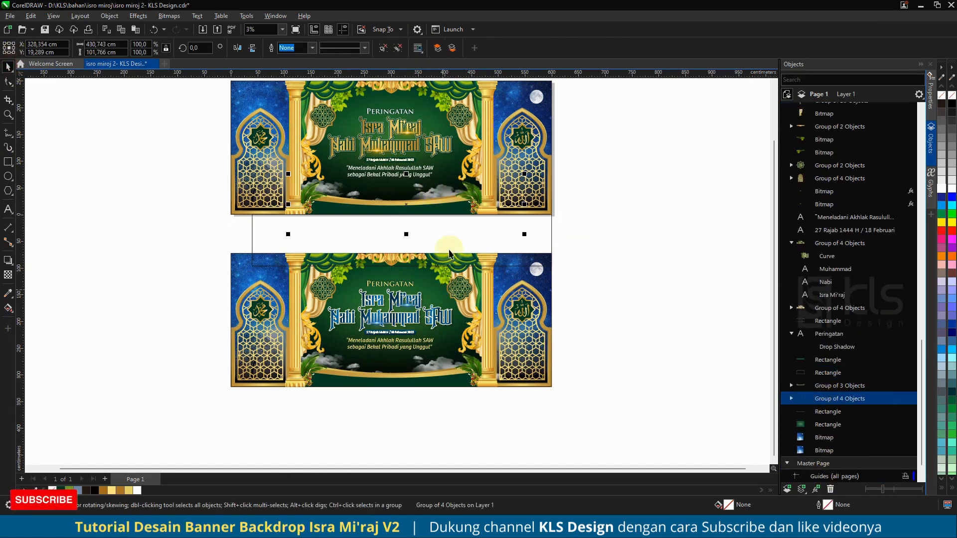
left_click(535, 232, "shift")
left_click(363, 48)
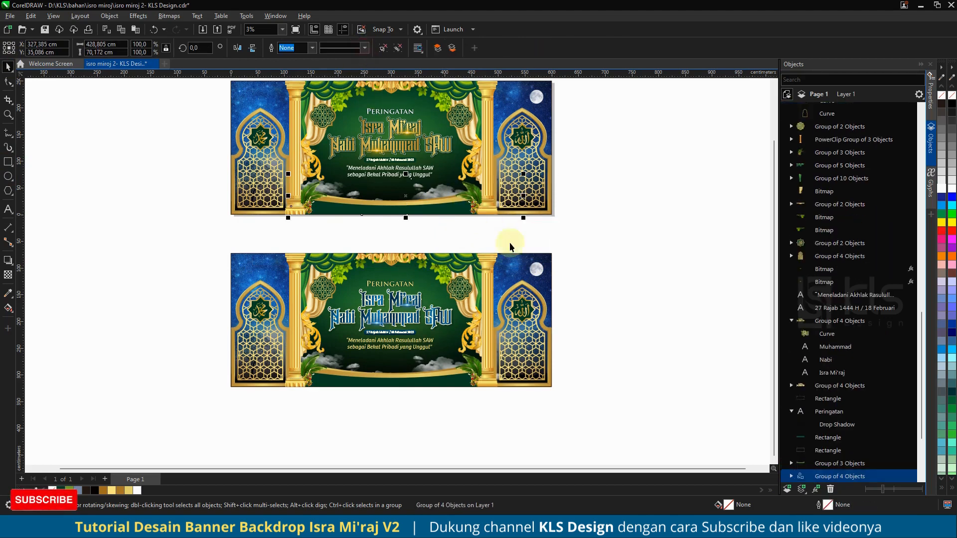
Step: Zoom to the upper banner and view it in full-screen preview, then zoom back out
left_click(618, 256)
scroll(486, 354, "down", 2)
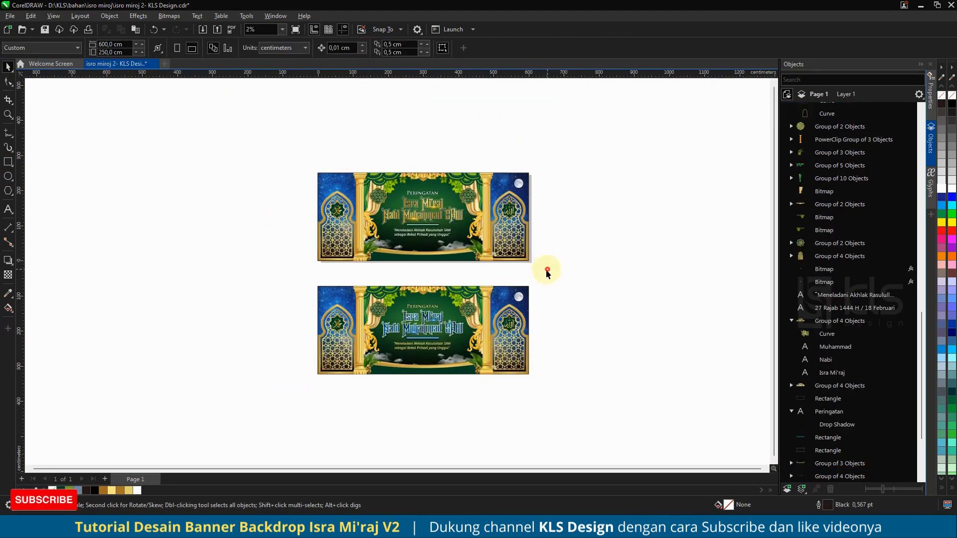
left_click_drag(547, 272, 282, 148)
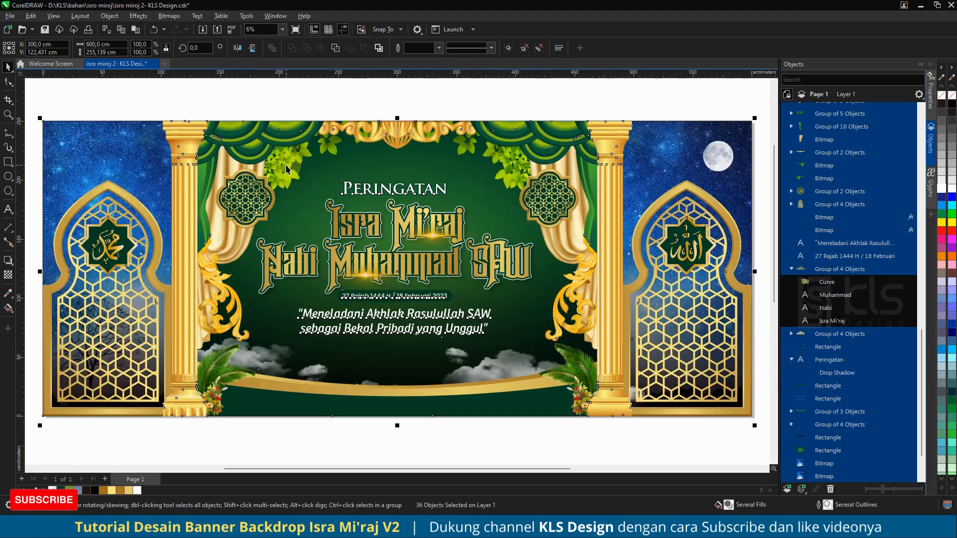
key("shift+F2")
key("F9")
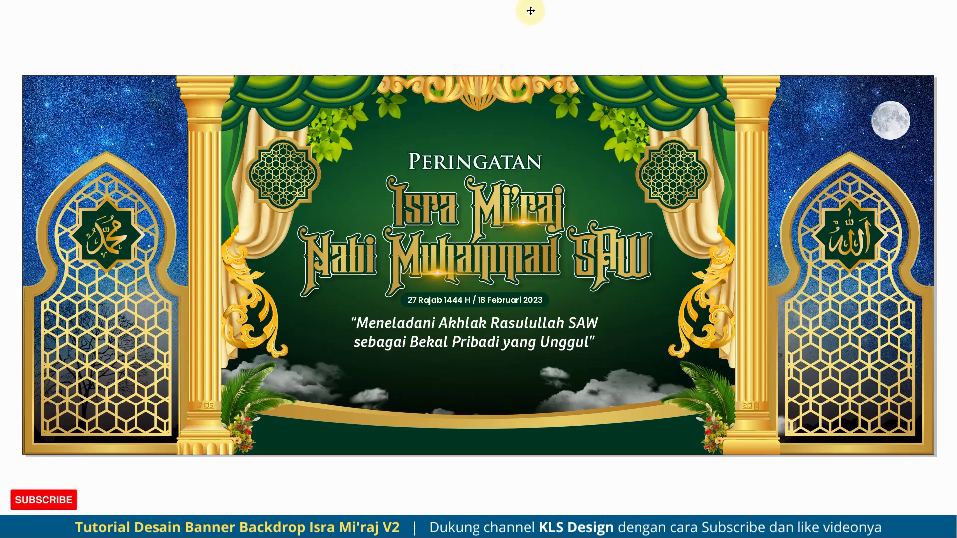
key("Escape")
scroll(414, 139, "down", 4)
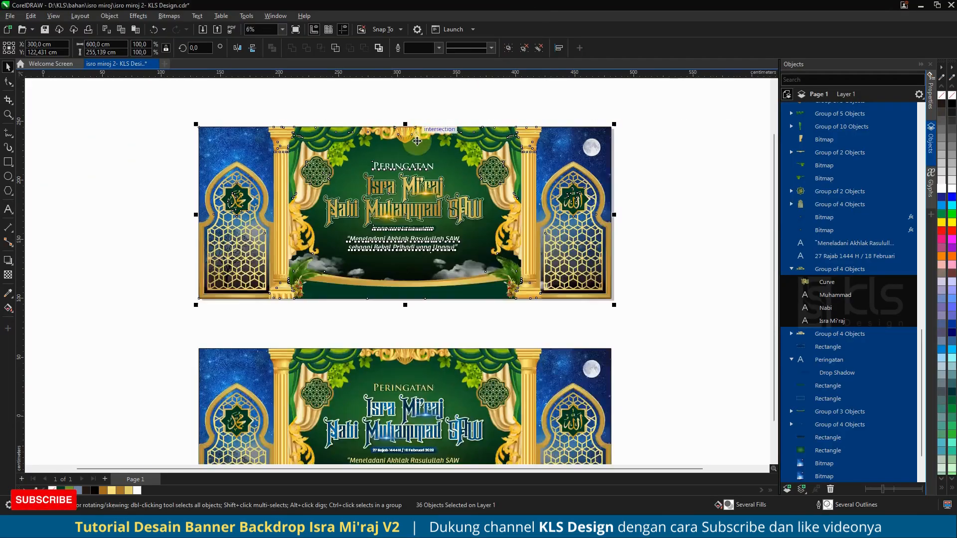